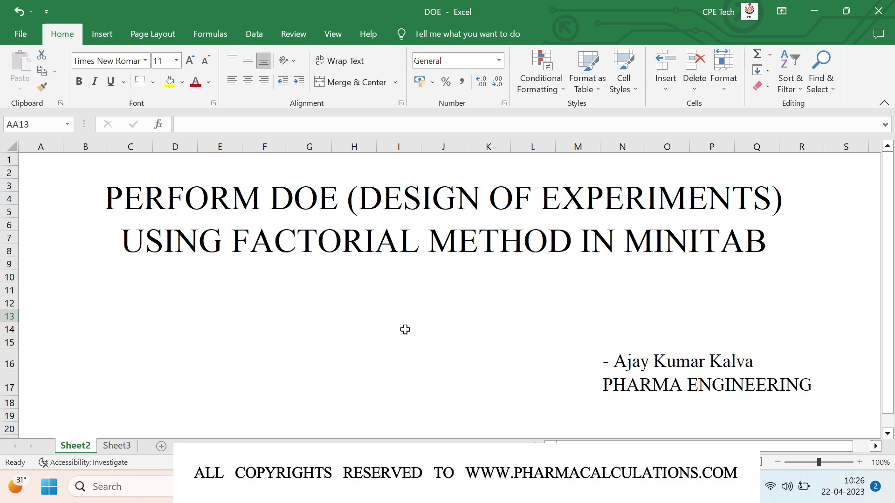
Step: Switch from the Sheet2 title page to the blank Sheet3 worksheet
{"action": "left_click", "coordinate": [117, 446]}
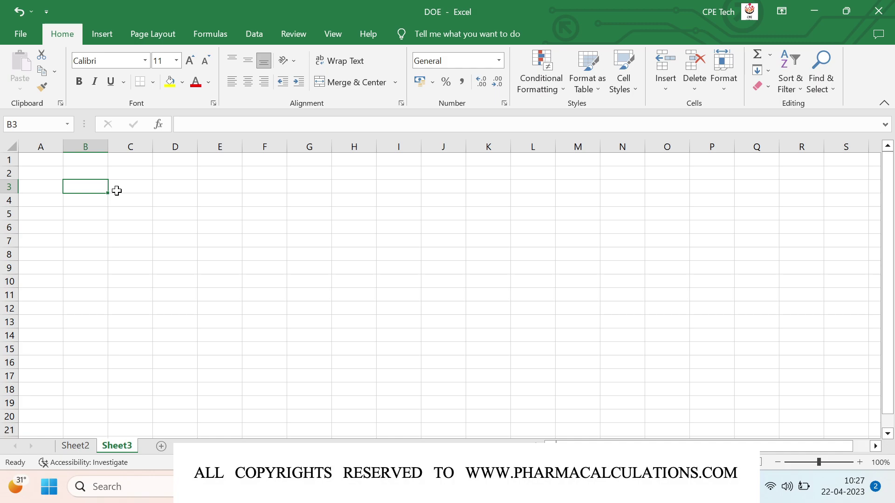
Step: Enter Factors in B3 and set the whole sheet's font to Times New Roman
{"action": "type", "text": "Factors"}
{"action": "key", "text": "Return"}
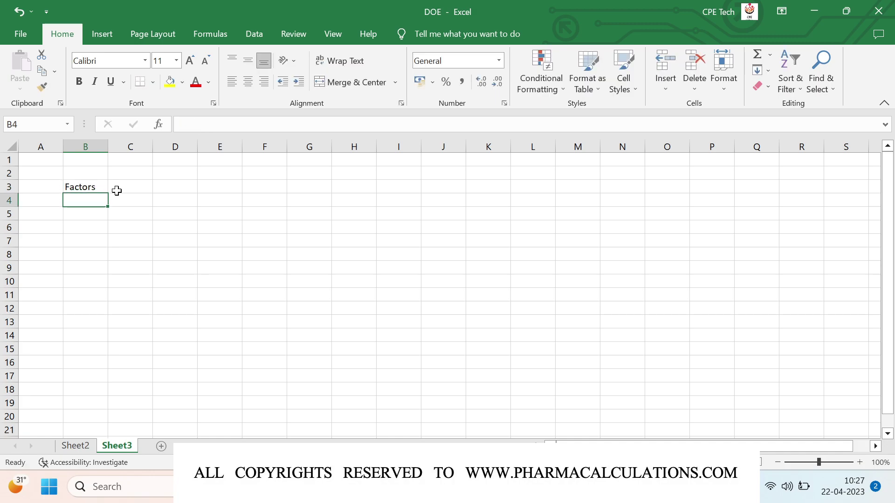
{"action": "left_click", "coordinate": [12, 146]}
{"action": "left_click", "coordinate": [114, 67]}
{"action": "type", "text": "Times New Romar"}
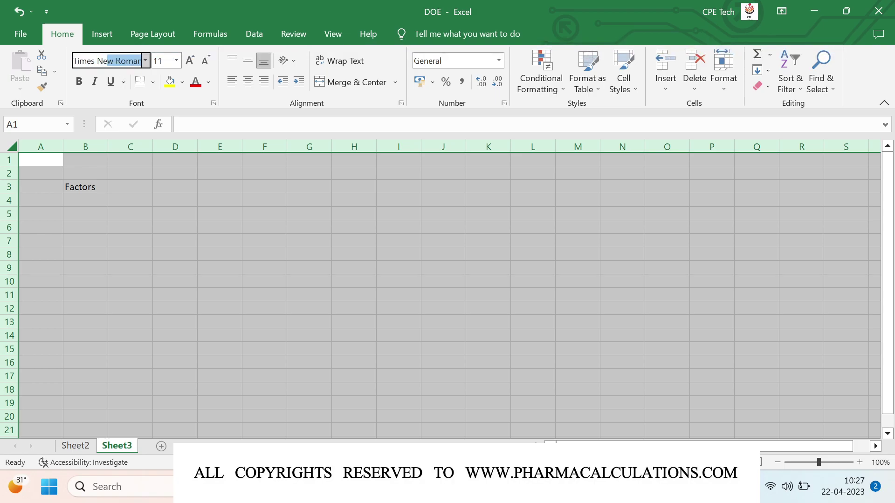
{"action": "key", "text": "Return"}
Step: List Levels, Response, Noise factors and Treatment in B4 through B7
{"action": "left_click", "coordinate": [76, 201]}
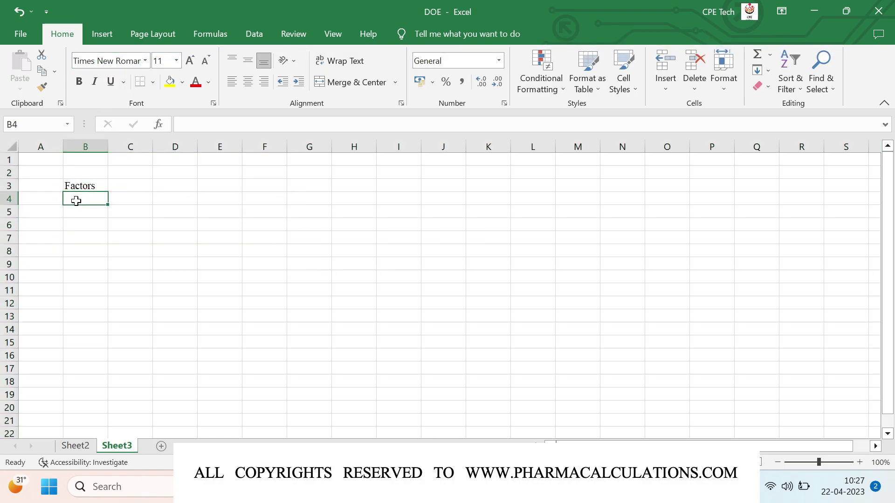
{"action": "type", "text": "Levels"}
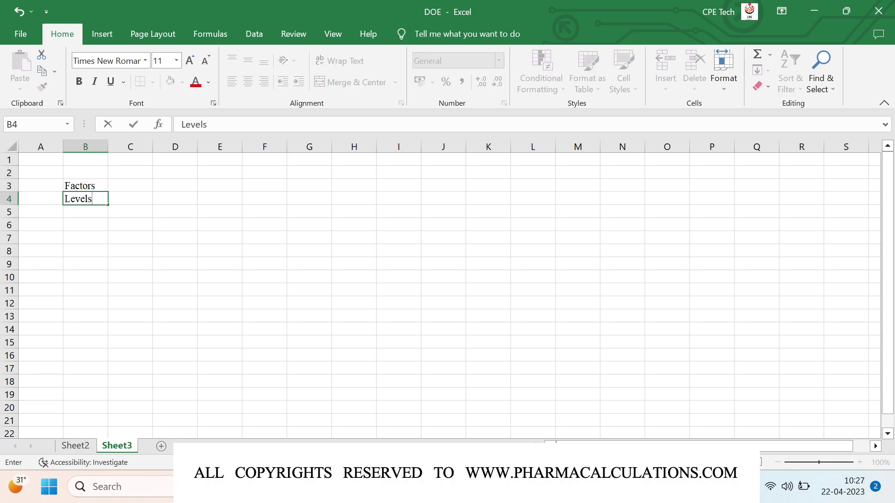
{"action": "key", "text": "Return"}
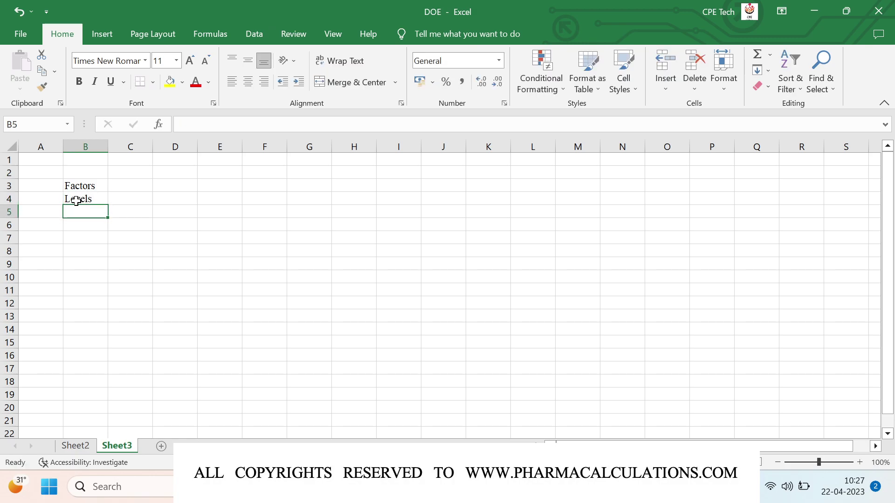
{"action": "type", "text": "Res"}
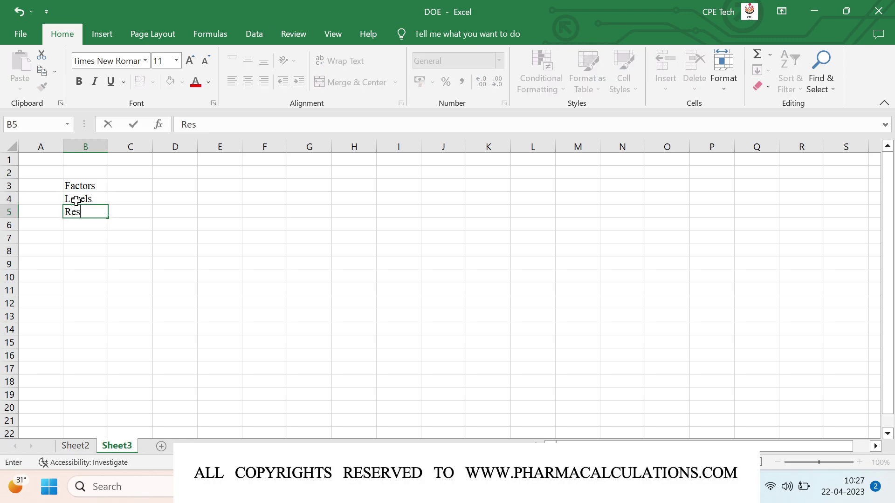
{"action": "type", "text": "ponse"}
{"action": "key", "text": "Return"}
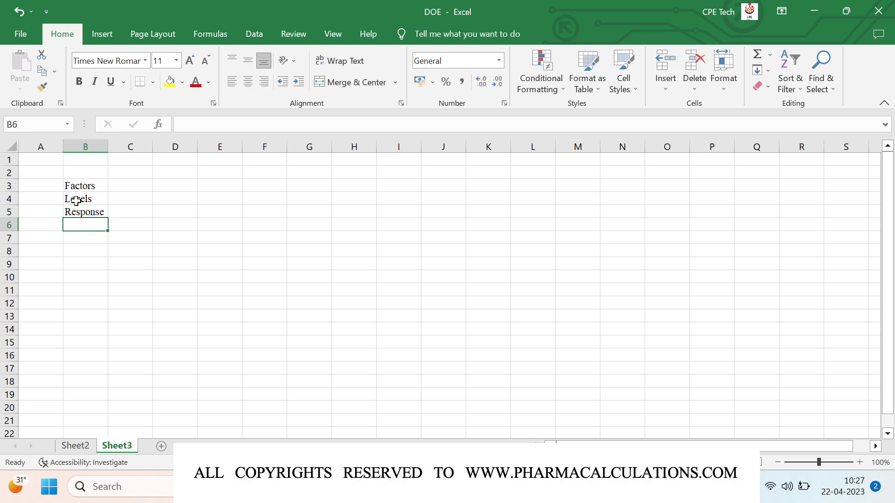
{"action": "type", "text": "Noise f"}
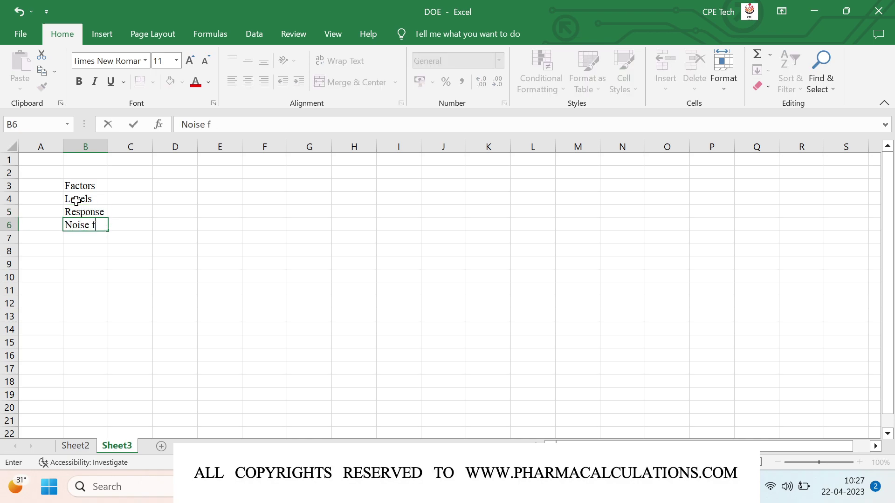
{"action": "type", "text": "actors"}
{"action": "key", "text": "ctrl+Return"}
{"action": "key", "text": "Return"}
{"action": "type", "text": "Tr"}
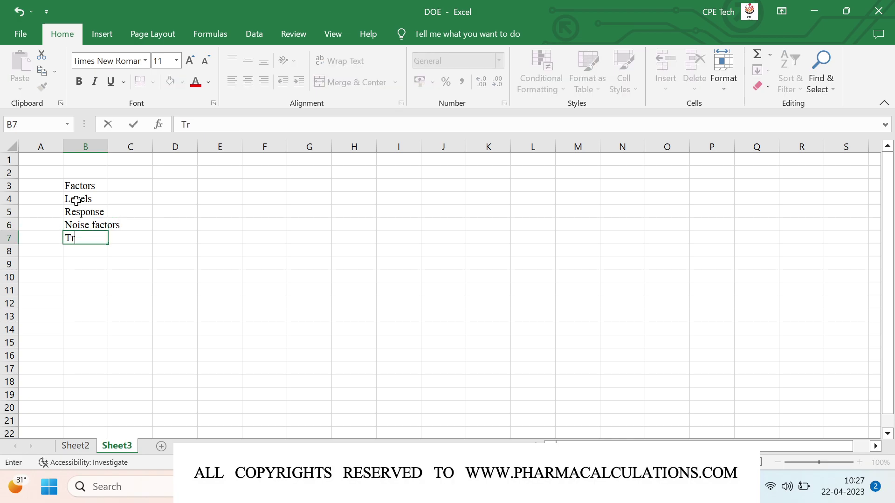
{"action": "type", "text": "eatment"}
{"action": "key", "text": "Return"}
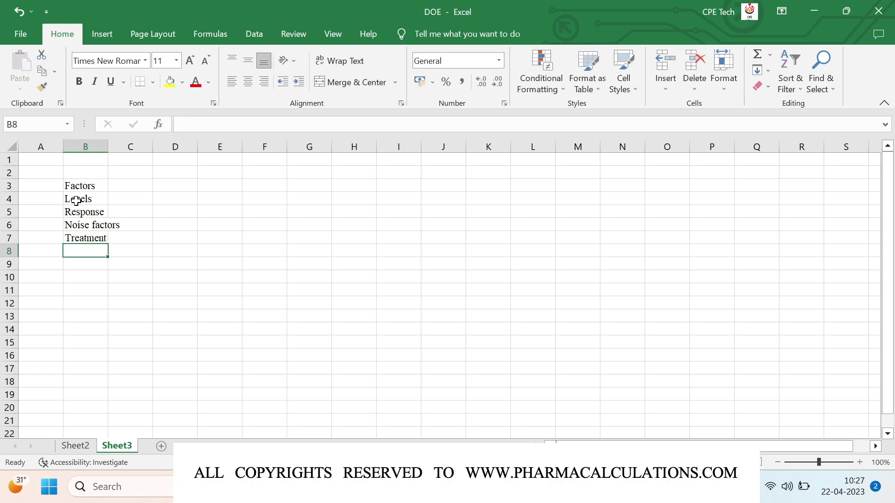
Step: List Run, Blocks, Center points, Experimental error and Replicates in B8 through B12
{"action": "type", "text": "Run"}
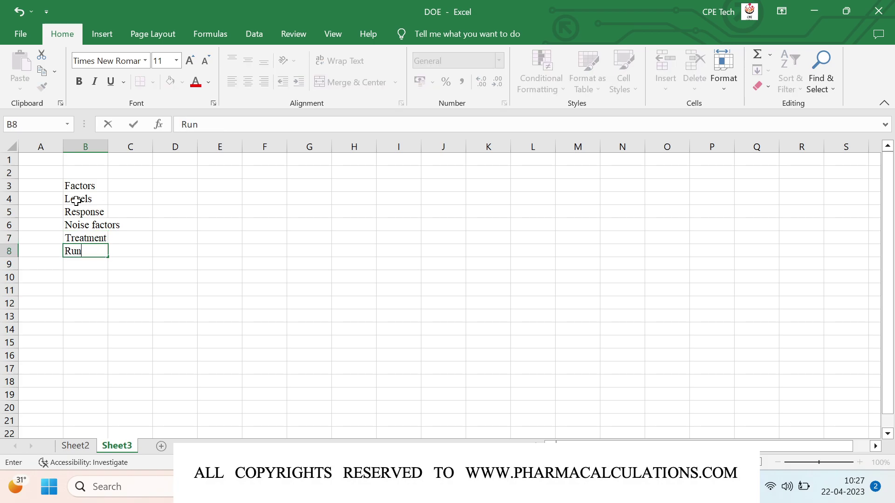
{"action": "key", "text": "Return"}
{"action": "type", "text": "Blocks"}
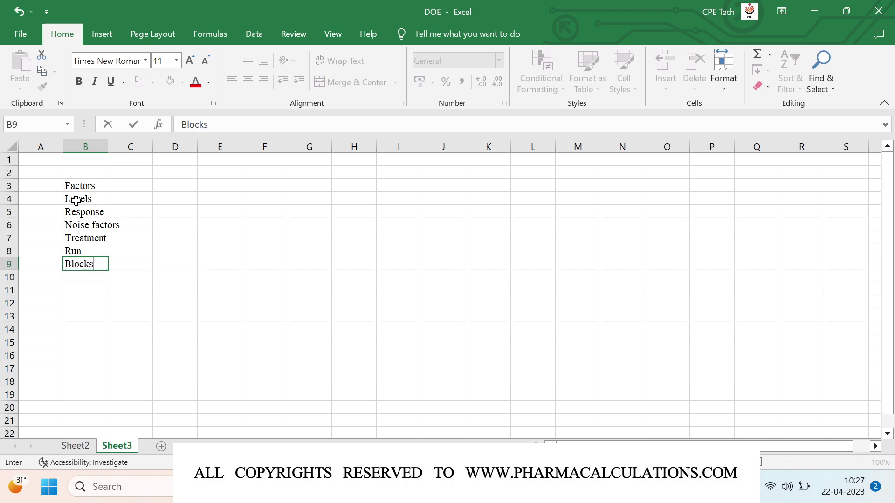
{"action": "key", "text": "Return"}
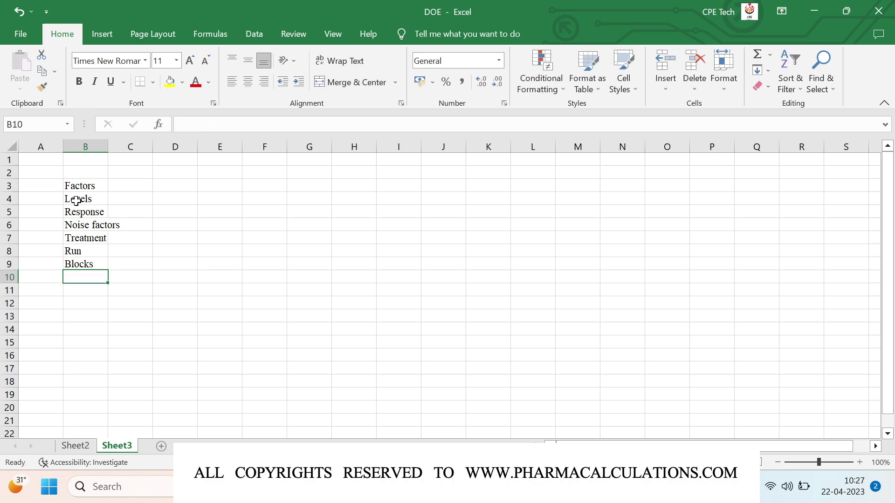
{"action": "type", "text": "Cen"}
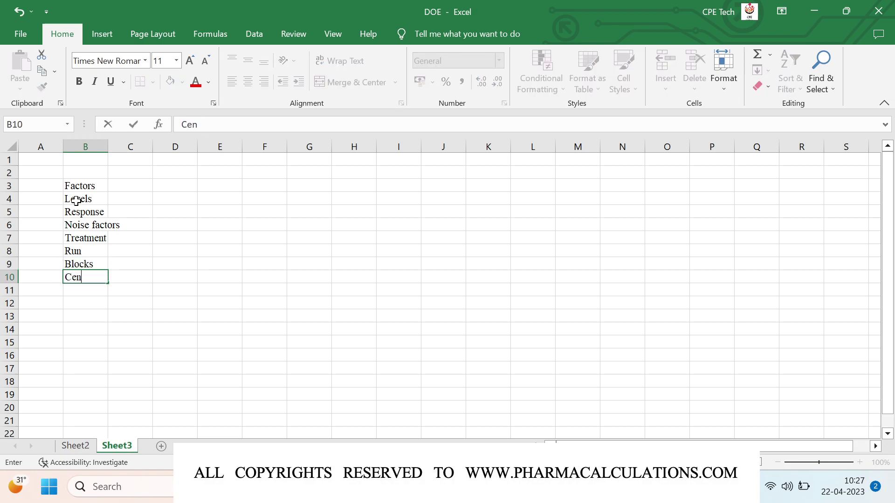
{"action": "type", "text": "ter points"}
{"action": "key", "text": "Return"}
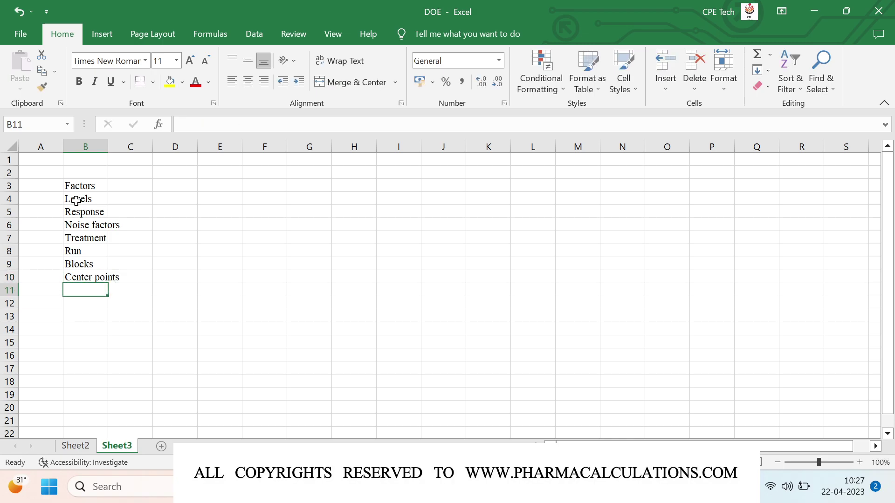
{"action": "type", "text": "Exp"}
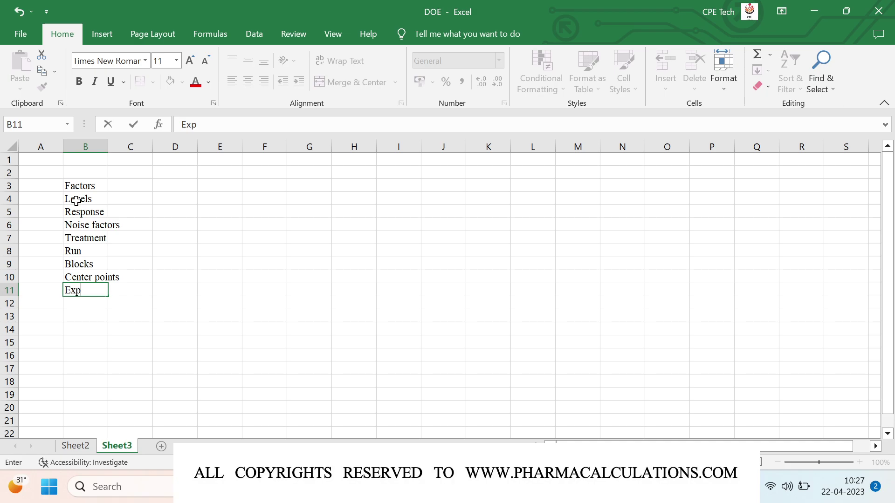
{"action": "type", "text": "erimental error"}
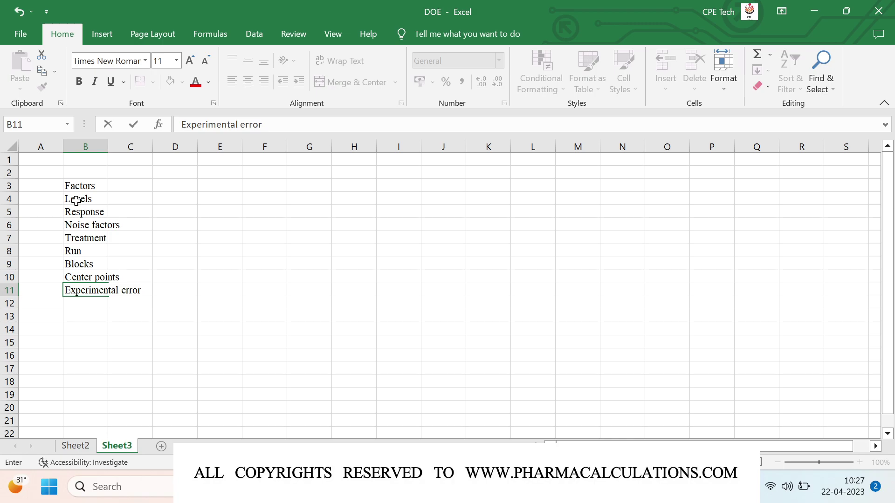
{"action": "key", "text": "Return"}
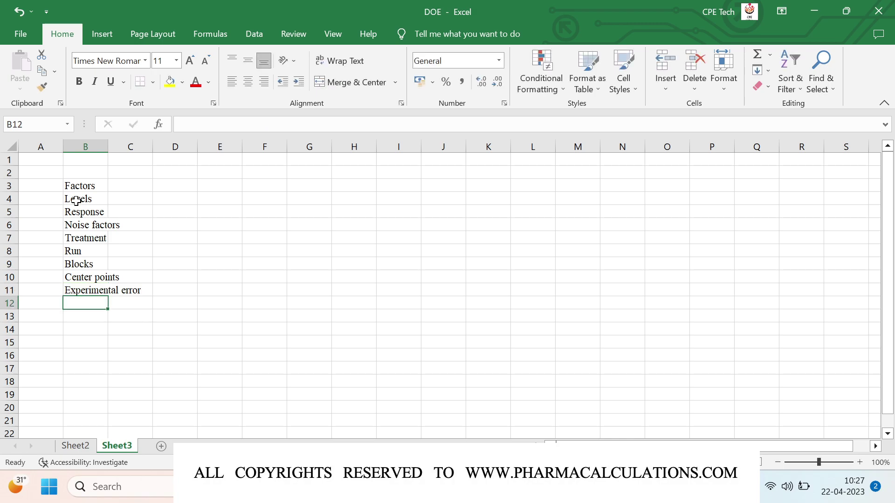
{"action": "type", "text": "Repl"}
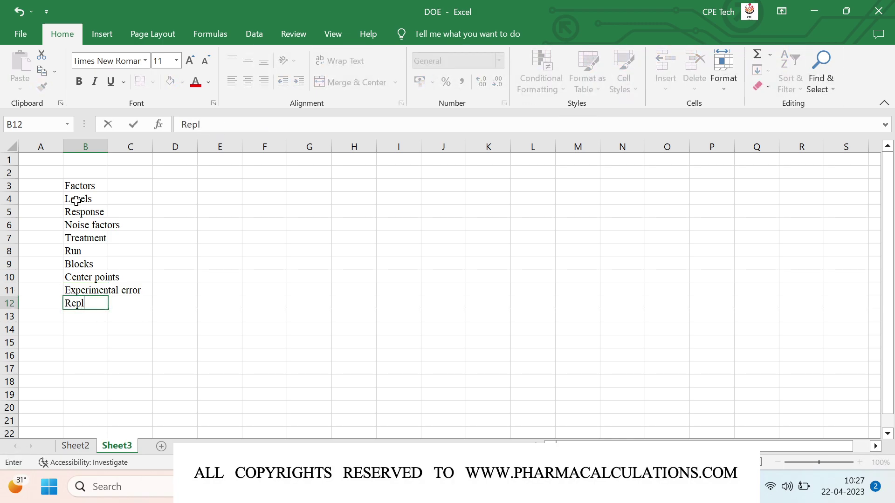
{"action": "type", "text": "icates"}
{"action": "key", "text": "Return"}
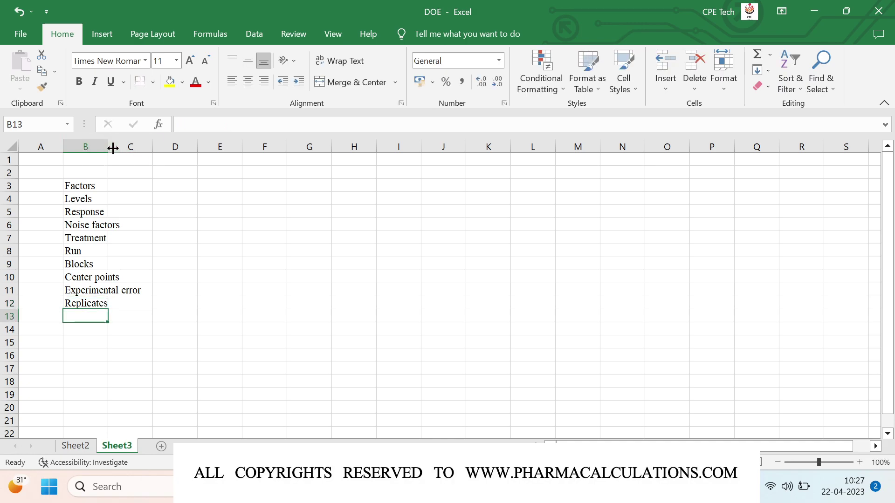
Step: Autofit column B so 'Experimental error' shows in full, then move to cell C5
{"action": "double_click", "coordinate": [109, 148]}
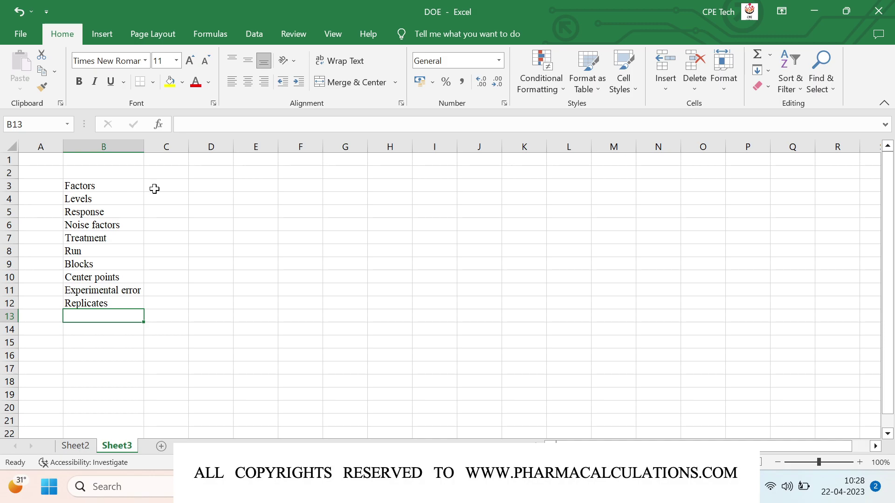
{"action": "left_click", "coordinate": [170, 203]}
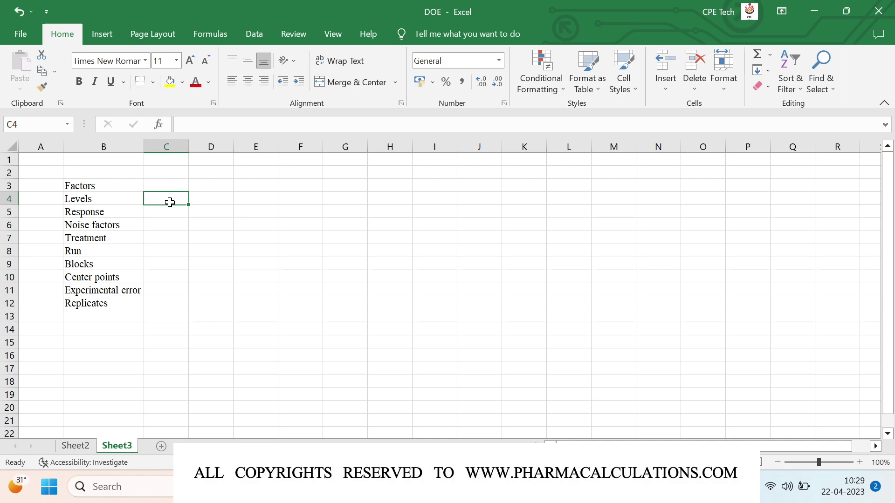
{"action": "key", "text": "Down"}
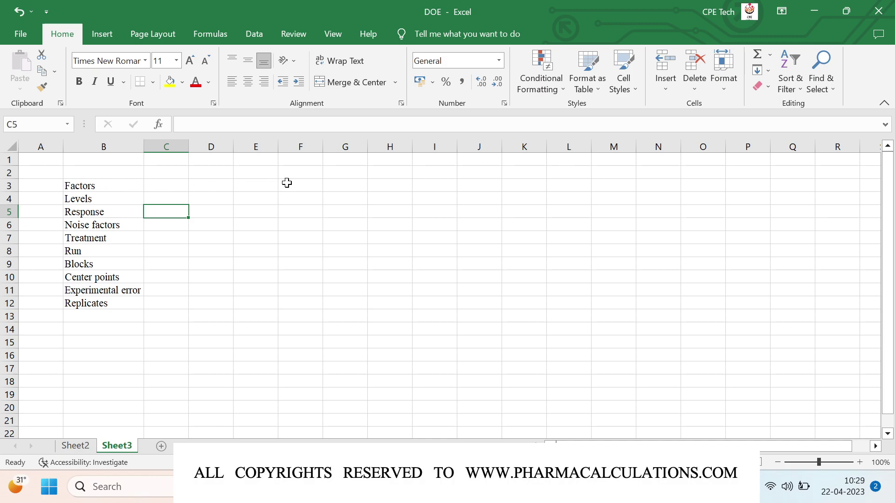
Step: Enter the factor headers Factor 1 in F3 and Factor2 in G3
{"action": "left_click", "coordinate": [301, 186]}
{"action": "type", "text": "Fac"}
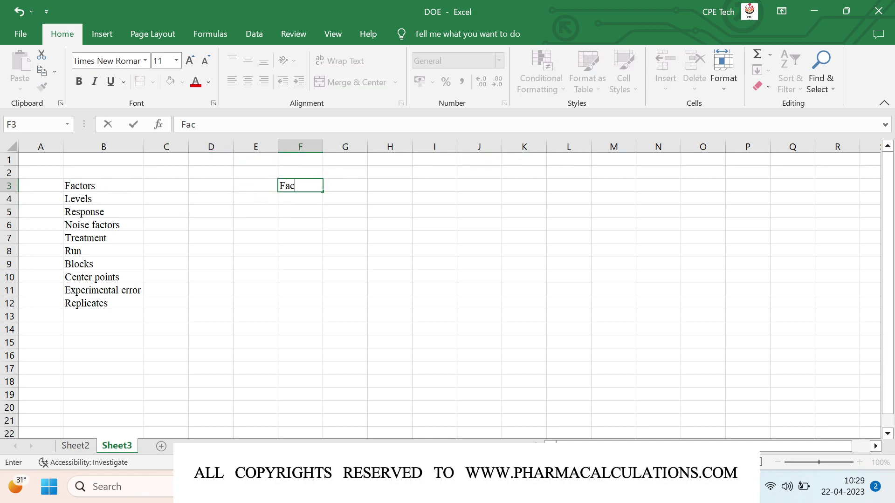
{"action": "type", "text": "tor 1"}
{"action": "key", "text": "Tab"}
{"action": "type", "text": "Factor"}
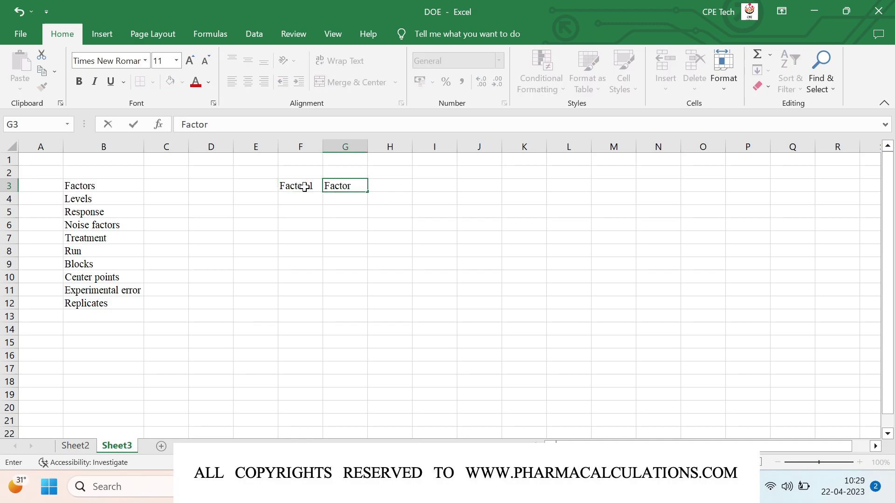
{"action": "key", "text": "ctrl+Return"}
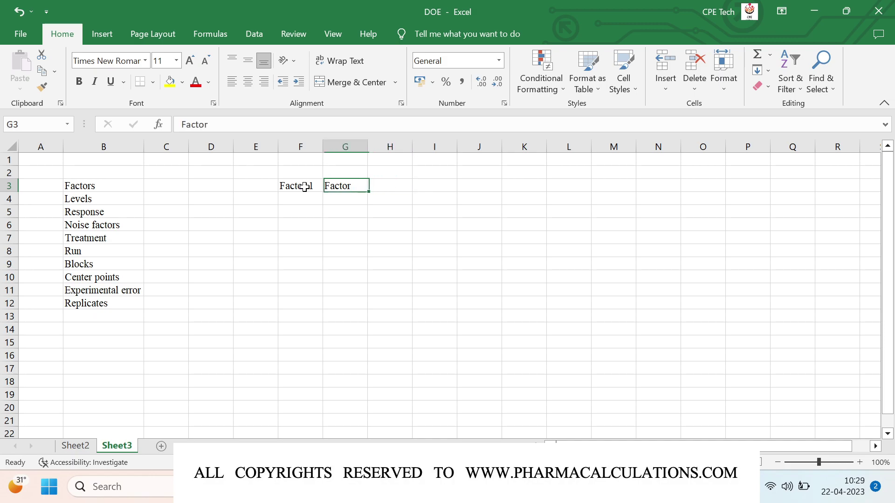
{"action": "double_click", "coordinate": [355, 185]}
{"action": "type", "text": "32"}
{"action": "key", "text": "BackSpace"}
{"action": "key", "text": "BackSpace"}
{"action": "type", "text": "2"}
{"action": "key", "text": "Return"}
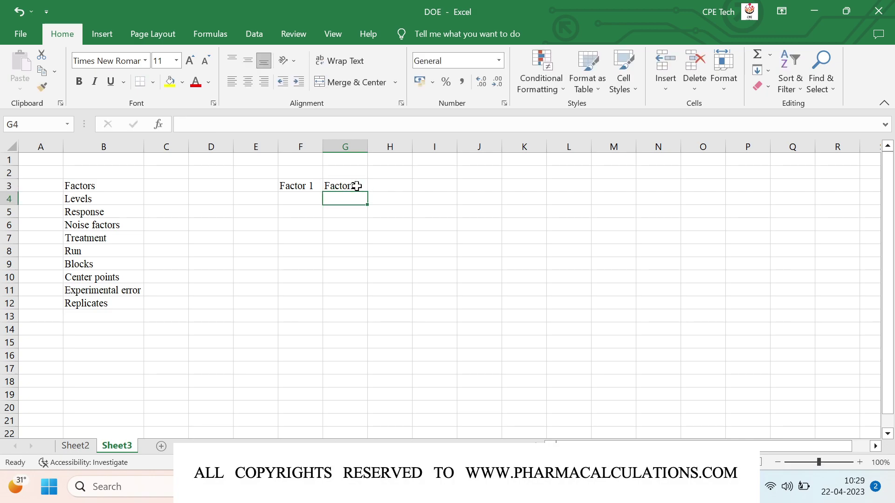
Step: Label the level rows Low in E4 and High in E5
{"action": "key", "text": "Left"}
{"action": "key", "text": "Left"}
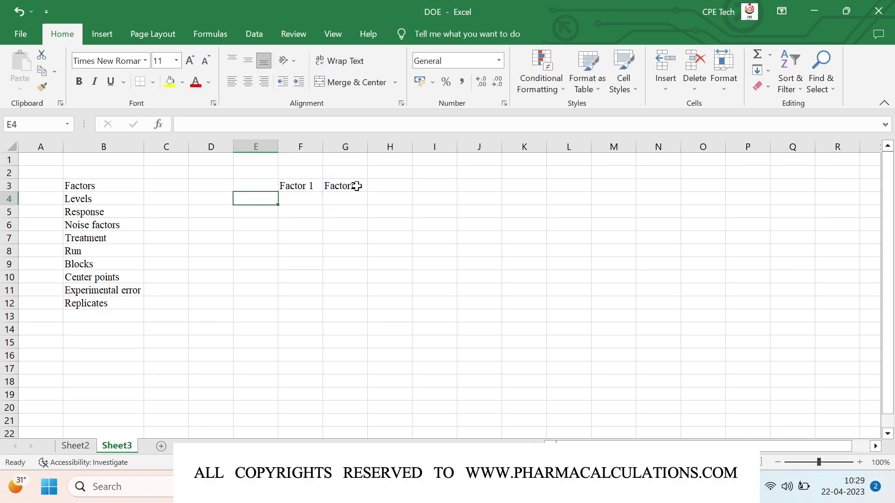
{"action": "type", "text": "Low"}
{"action": "key", "text": "Return"}
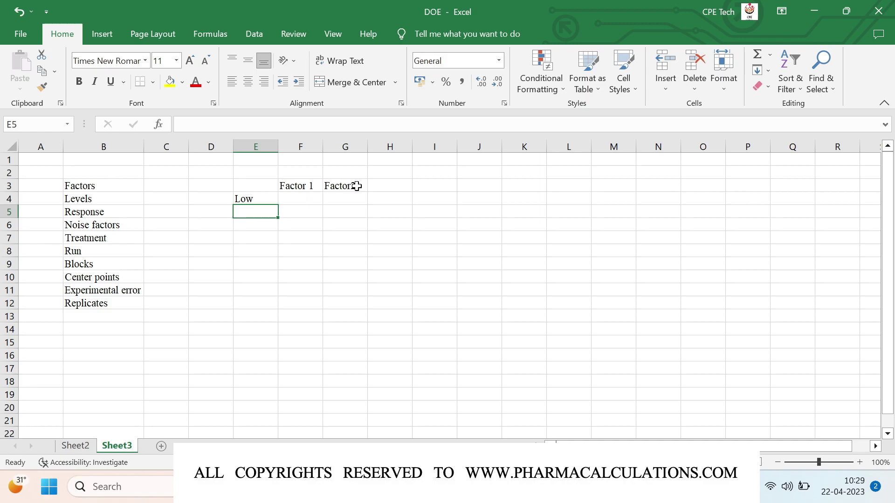
{"action": "type", "text": "High"}
{"action": "key", "text": "Return"}
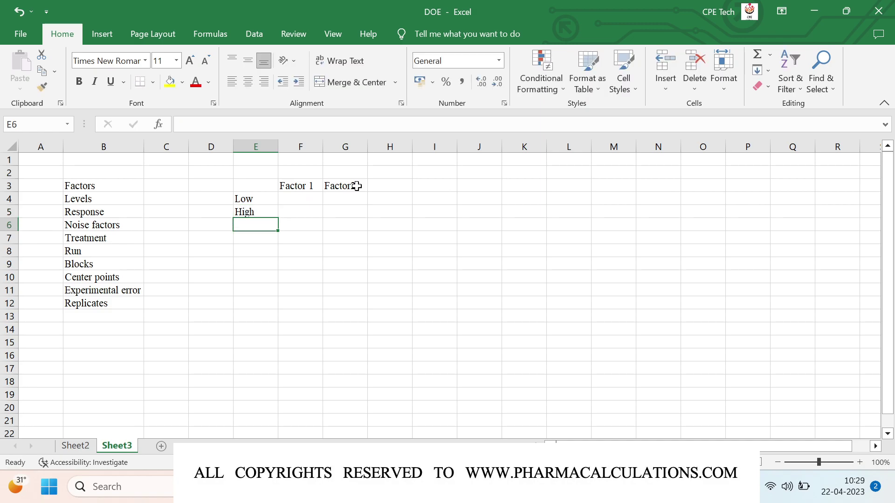
Step: Enter Low values 1 and 2 and High values 5 and 10 for Factor 1 and Factor2
{"action": "key", "text": "Up"}
{"action": "key", "text": "Up"}
{"action": "key", "text": "Right"}
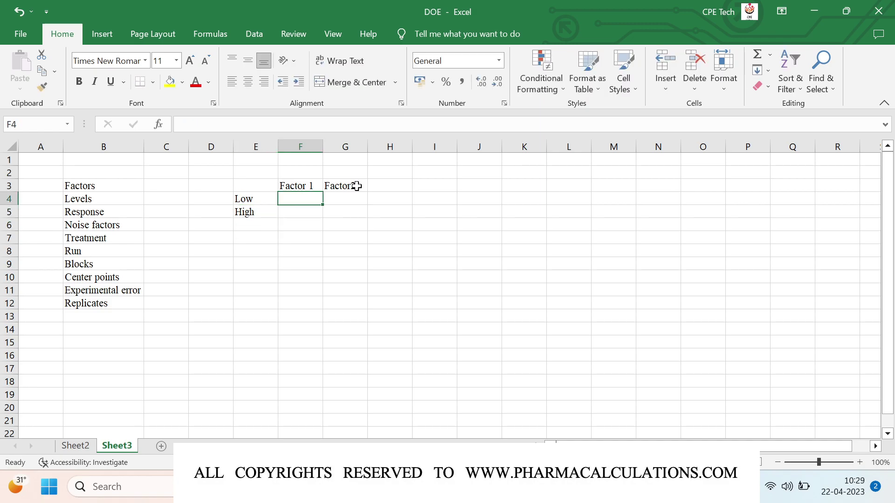
{"action": "type", "text": "1"}
{"action": "key", "text": "Tab"}
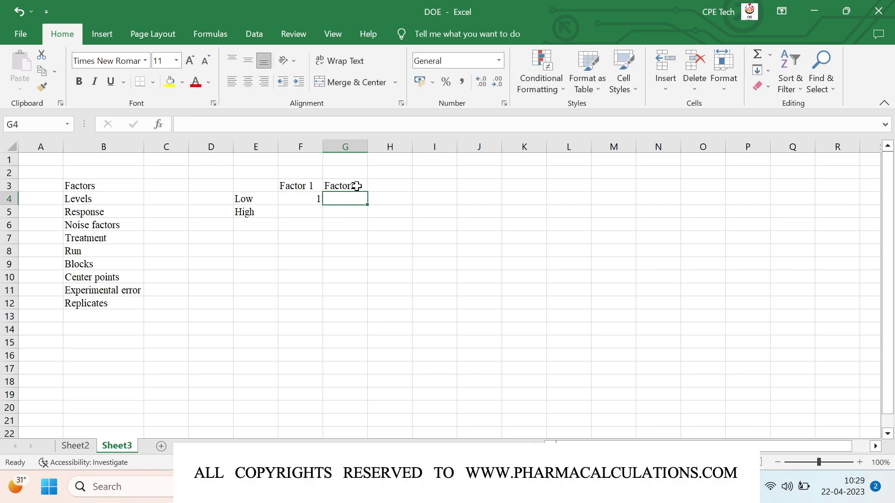
{"action": "type", "text": "2"}
{"action": "key", "text": "Return"}
{"action": "key", "text": "Left"}
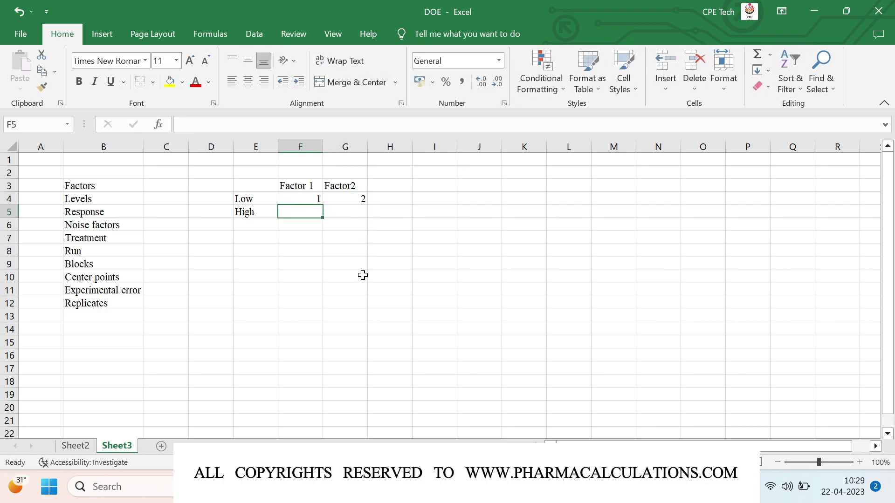
{"action": "type", "text": "5"}
{"action": "key", "text": "Tab"}
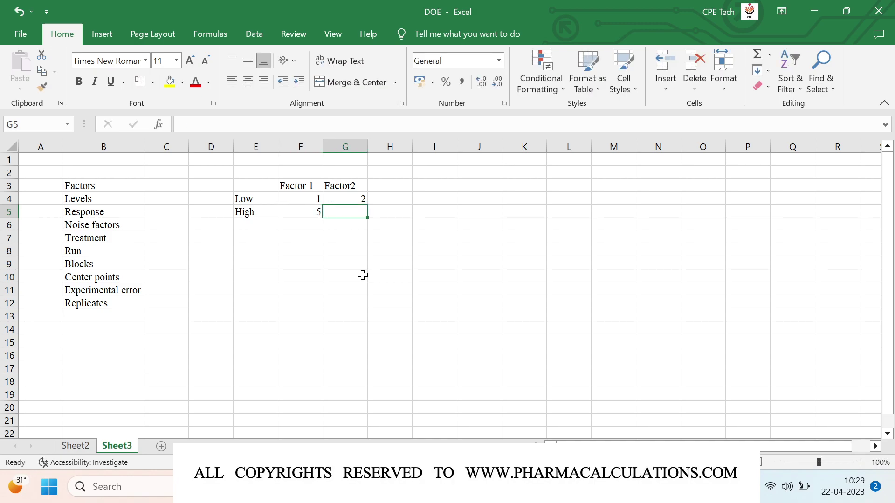
{"action": "type", "text": "10"}
{"action": "key", "text": "Return"}
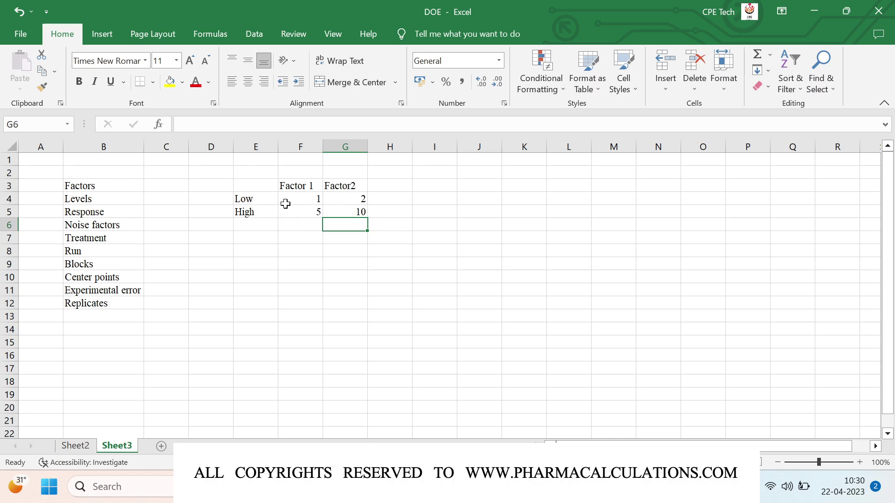
{"action": "left_click", "coordinate": [285, 200]}
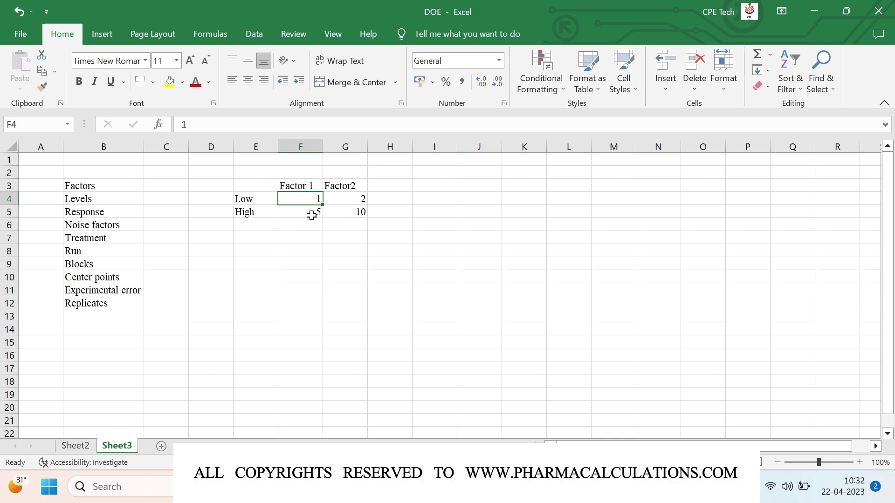
Step: Try entries in cell H3 beside Factor2 and discard them all
{"action": "left_click", "coordinate": [392, 185]}
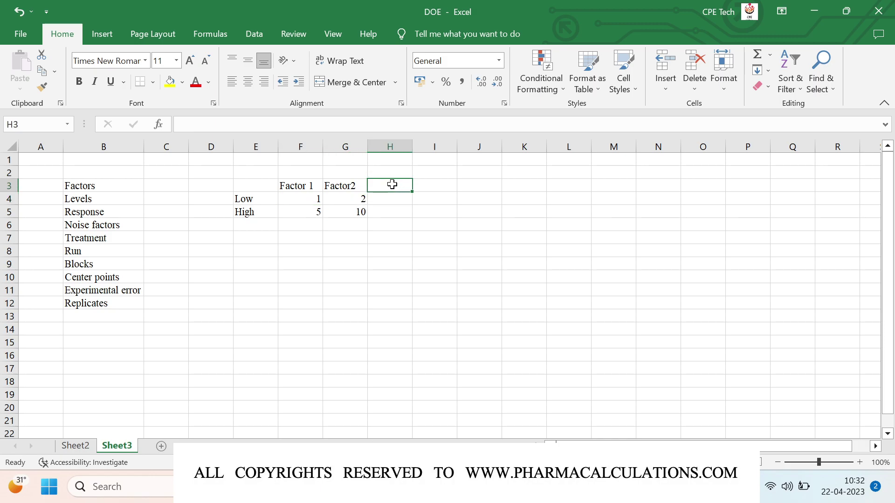
{"action": "type", "text": "w2"}
{"action": "key", "text": "BackSpace"}
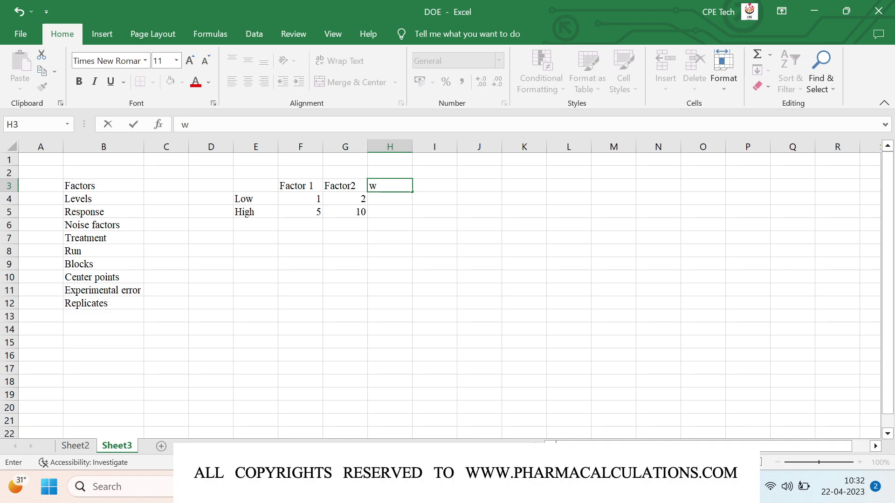
{"action": "key", "text": "Escape"}
{"action": "type", "text": "3"}
{"action": "key", "text": "Escape"}
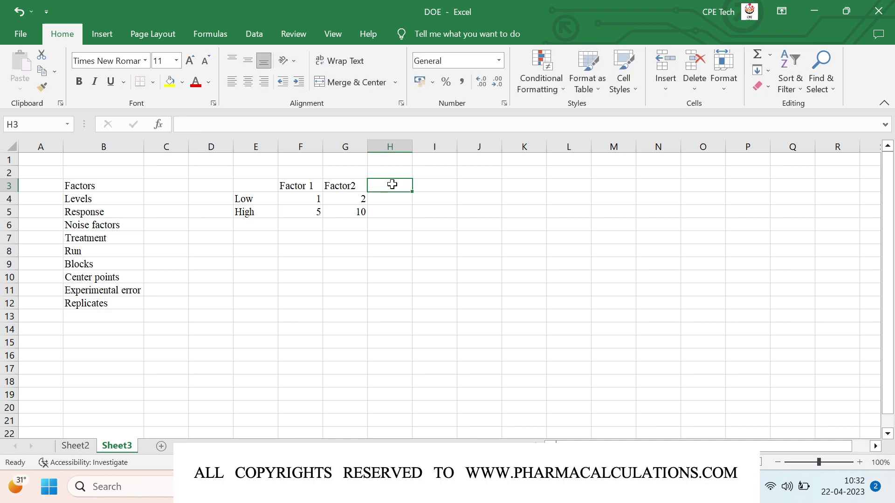
{"action": "type", "text": "Center"}
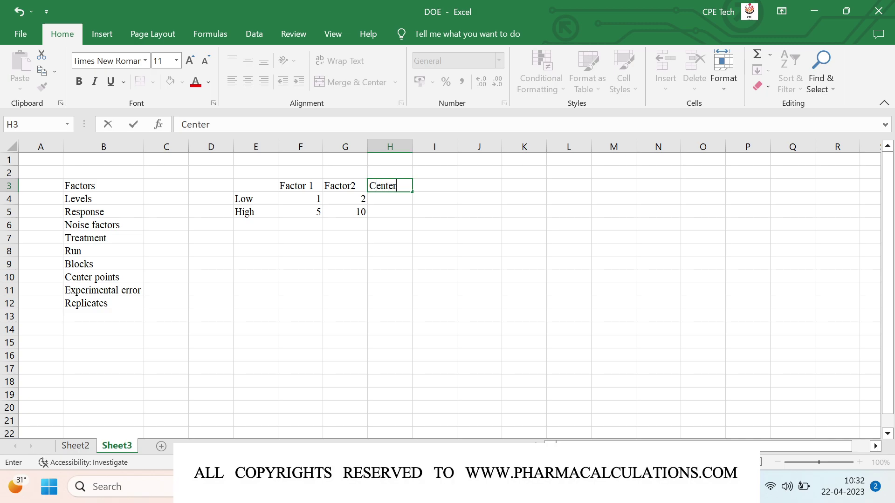
{"action": "key", "text": "Escape"}
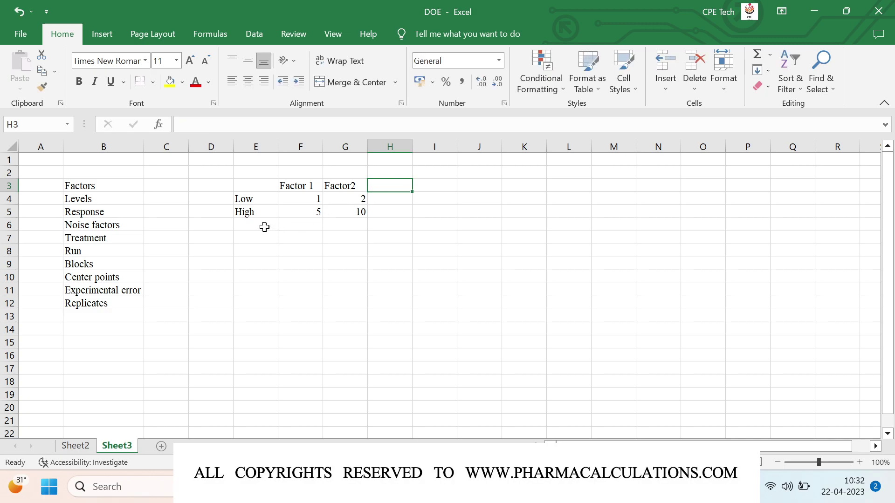
Step: Label E6 'Center point' and autofit column E to fit it
{"action": "left_click", "coordinate": [264, 226]}
{"action": "type", "text": "X"}
{"action": "key", "text": "BackSpace"}
{"action": "type", "text": "Center point"}
{"action": "key", "text": "Return"}
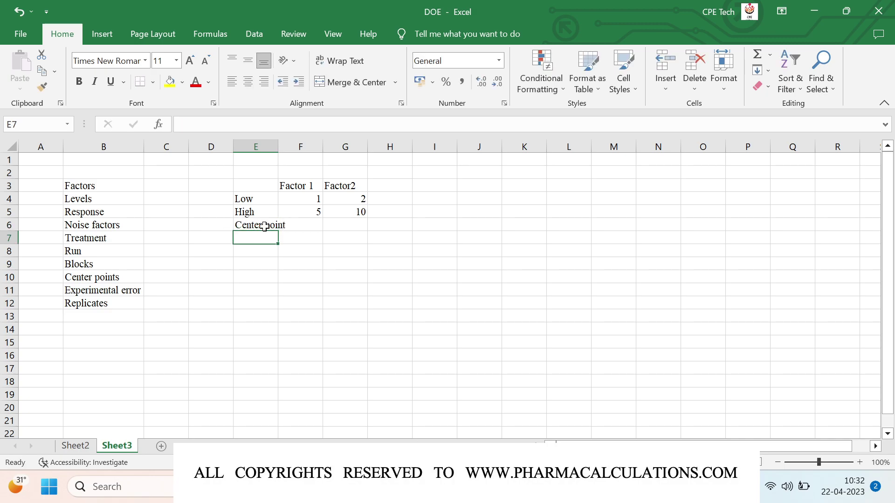
{"action": "double_click", "coordinate": [279, 146]}
Step: Enter center values 3 for Factor 1 and 6 for Factor2 in row 6
{"action": "key", "text": "Up"}
{"action": "key", "text": "Right"}
{"action": "type", "text": "3"}
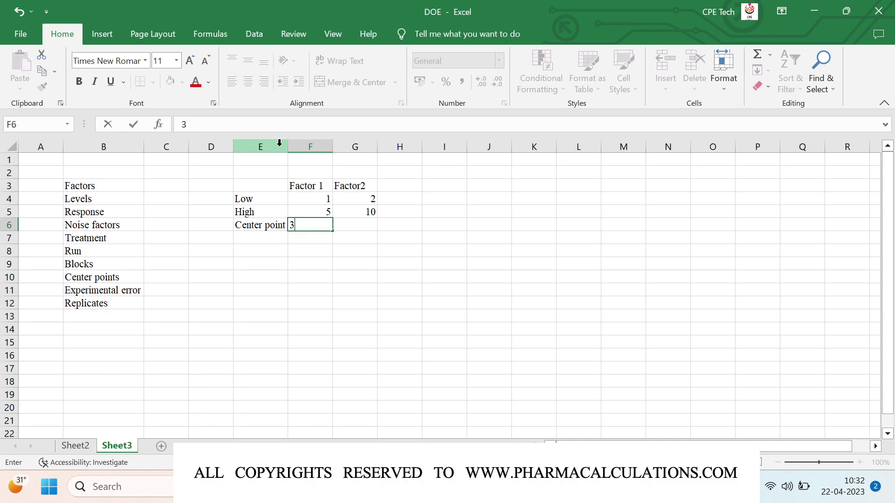
{"action": "key", "text": "Right"}
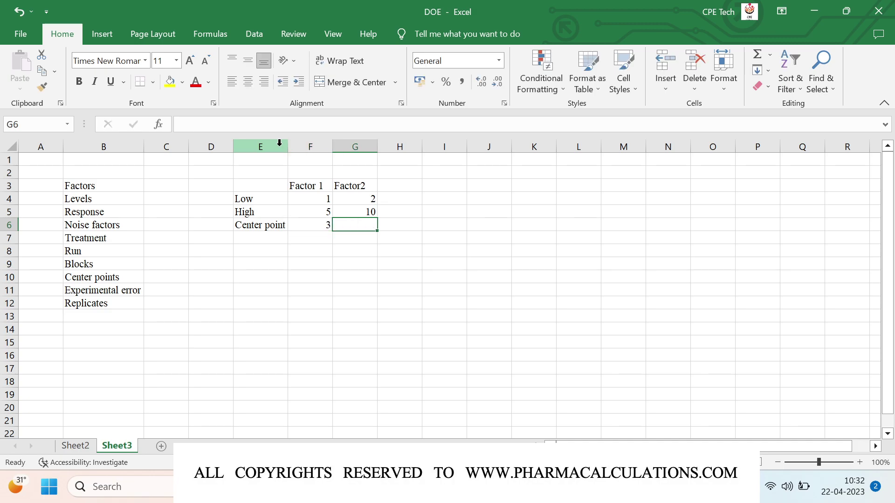
{"action": "type", "text": "6"}
{"action": "key", "text": "Return"}
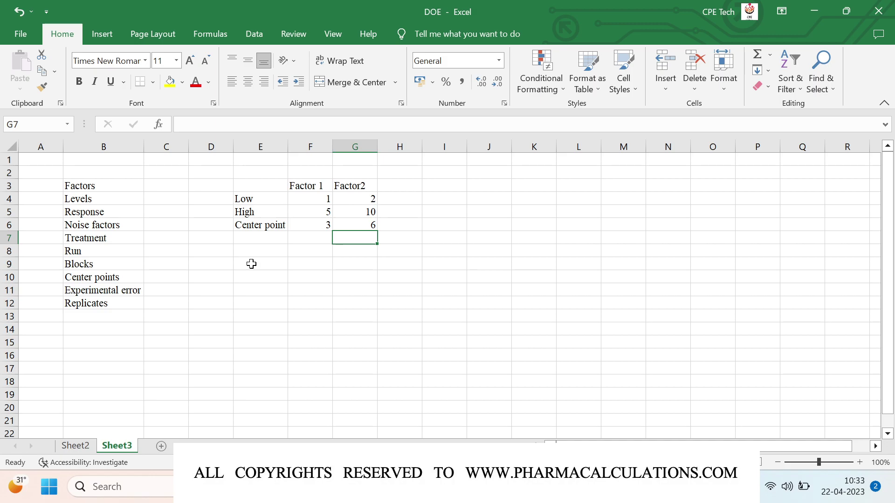
Step: Add the labels Rd in I6 and Ri in K6
{"action": "left_click", "coordinate": [451, 231]}
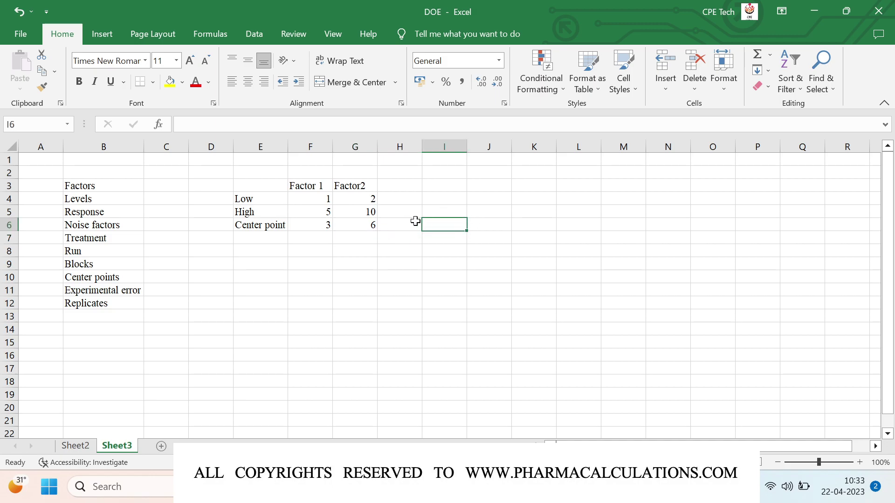
{"action": "type", "text": "R"}
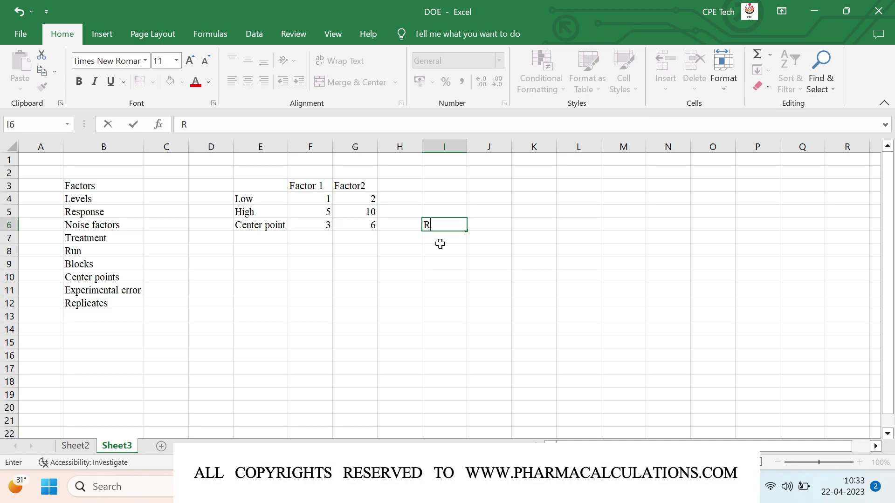
{"action": "type", "text": "d"}
{"action": "key", "text": "Return"}
{"action": "key", "text": "Up"}
{"action": "type", "text": "Ri"}
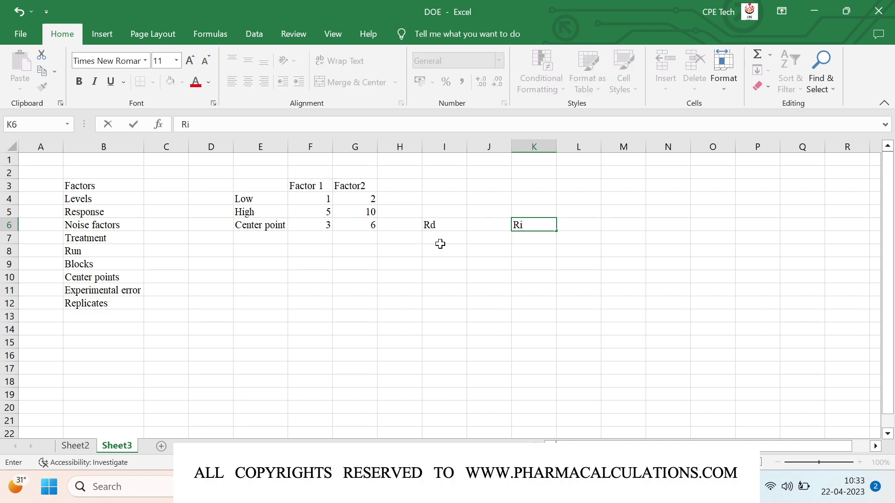
{"action": "key", "text": "Return"}
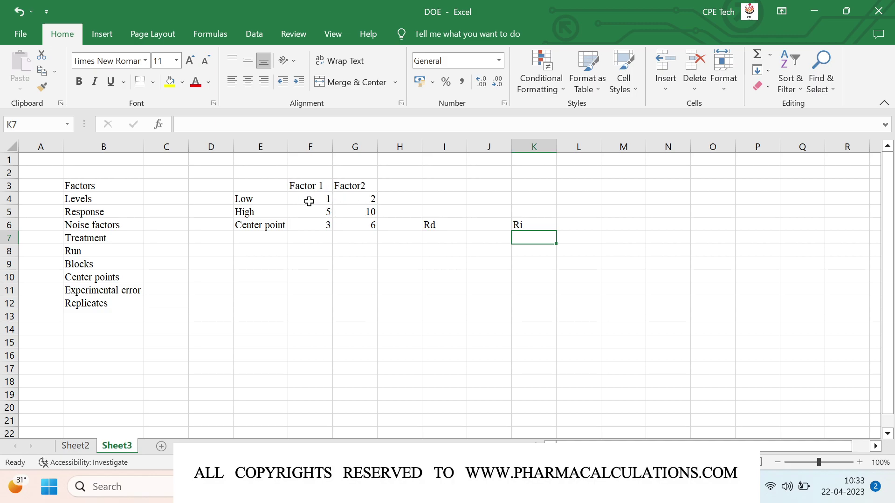
Step: Enter Run1 in E10 with 'Factor 1 Low + Factor 2 Low' in F10
{"action": "left_click", "coordinate": [253, 281]}
{"action": "type", "text": "Run1"}
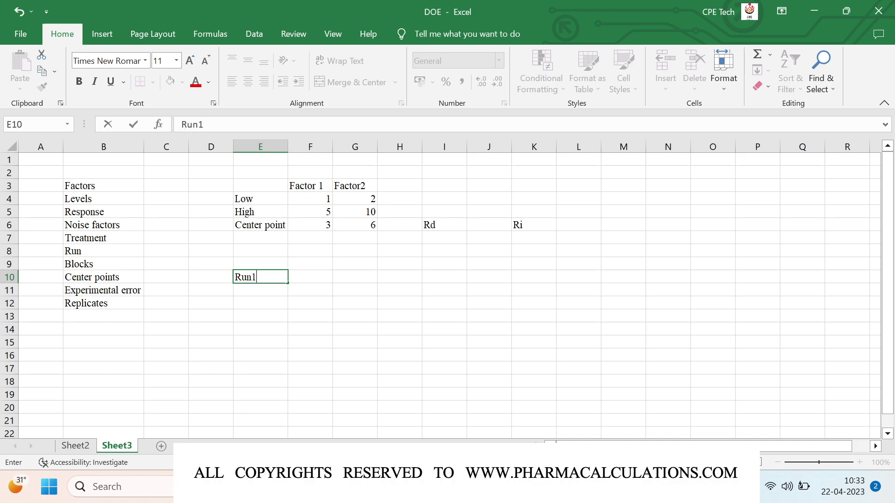
{"action": "key", "text": "Tab"}
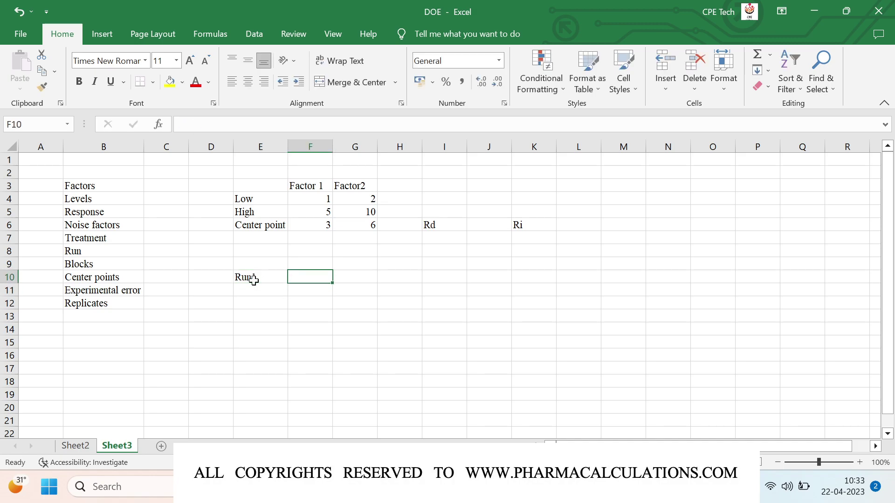
{"action": "type", "text": "Facto"}
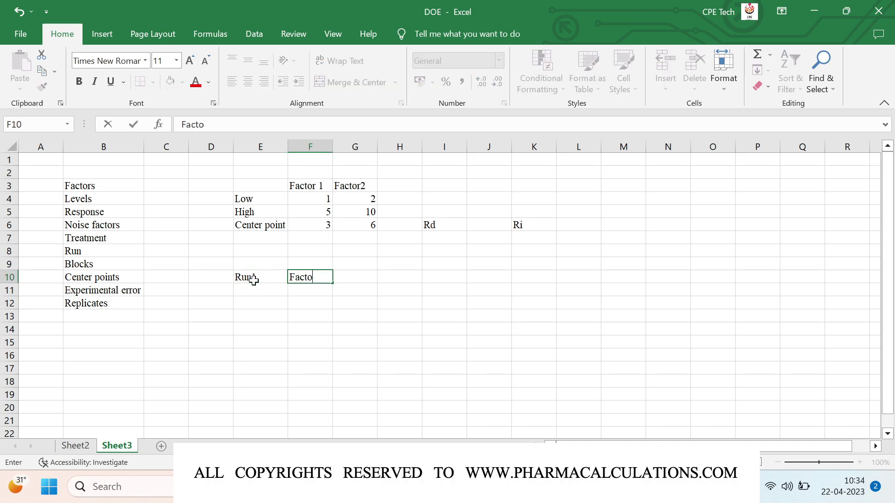
{"action": "type", "text": "r 1"}
{"action": "key", "text": "Up"}
{"action": "type", "text": "low"}
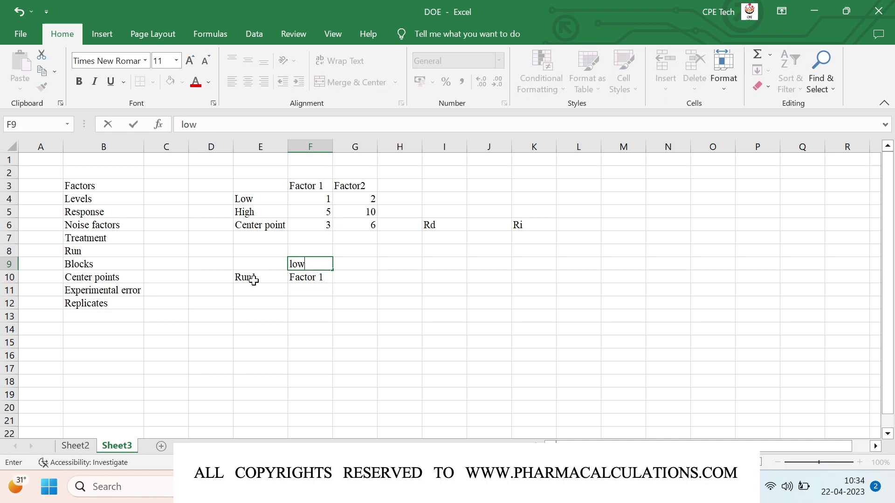
{"action": "key", "text": "Escape"}
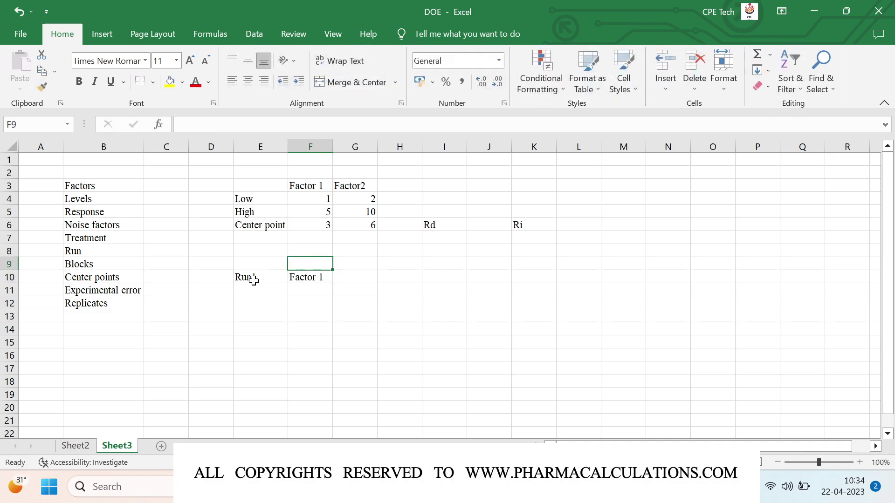
{"action": "key", "text": "Down"}
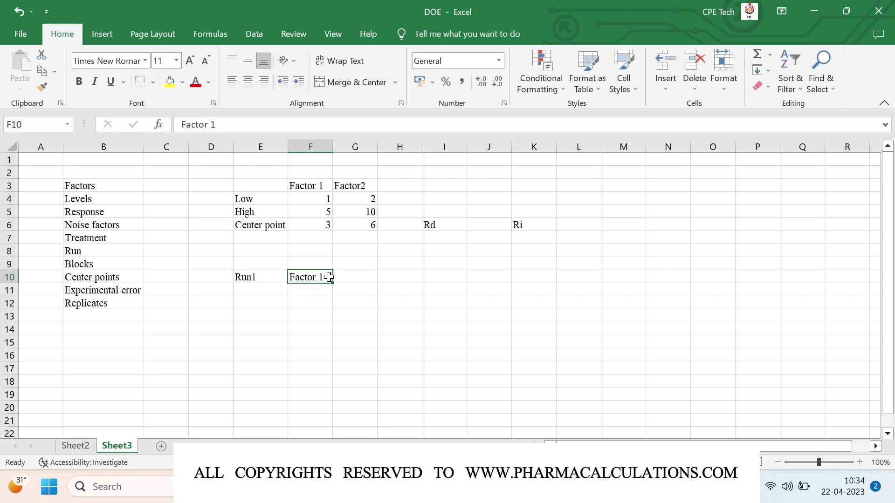
{"action": "double_click", "coordinate": [323, 277]}
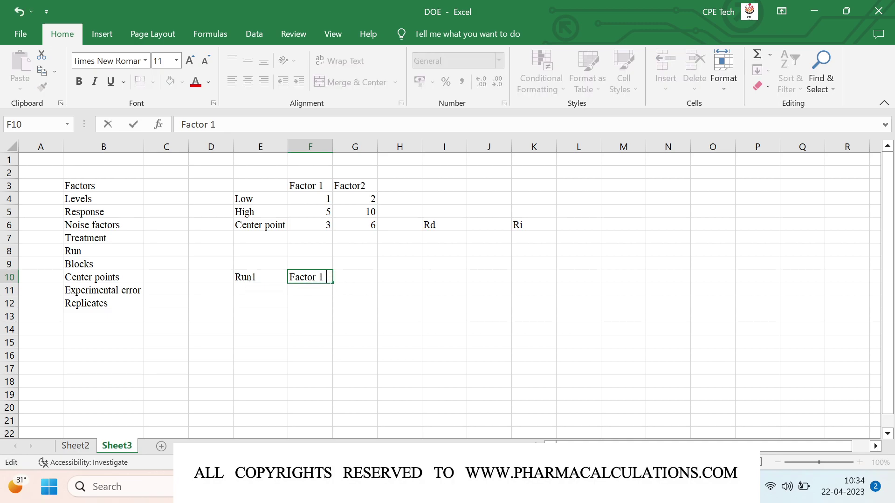
{"action": "type", "text": "Low + Factor 2 Low"}
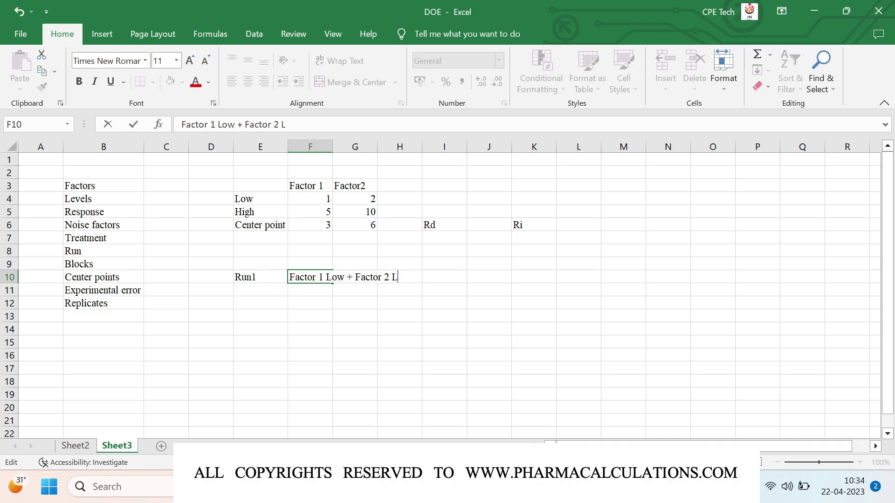
{"action": "key", "text": "Return"}
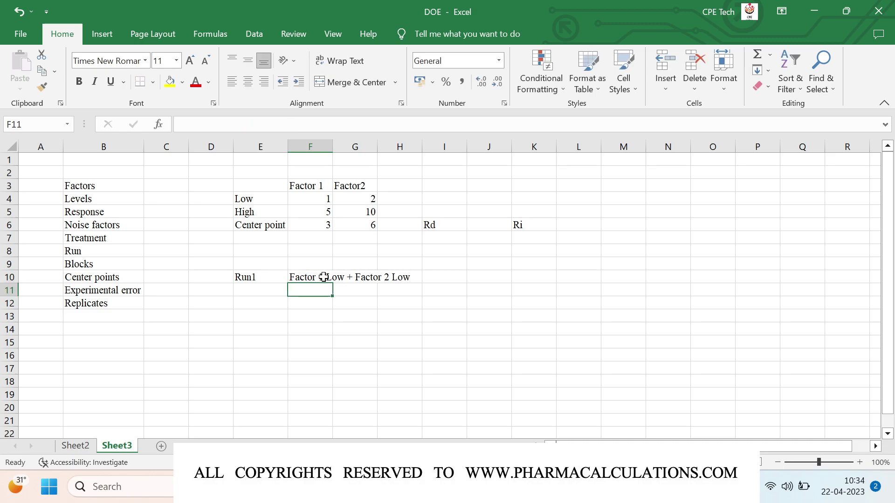
Step: Add Run2 in row 11 as 'Factor 1 Low + Factor 2 High'
{"action": "key", "text": "Left"}
{"action": "type", "text": "Run"}
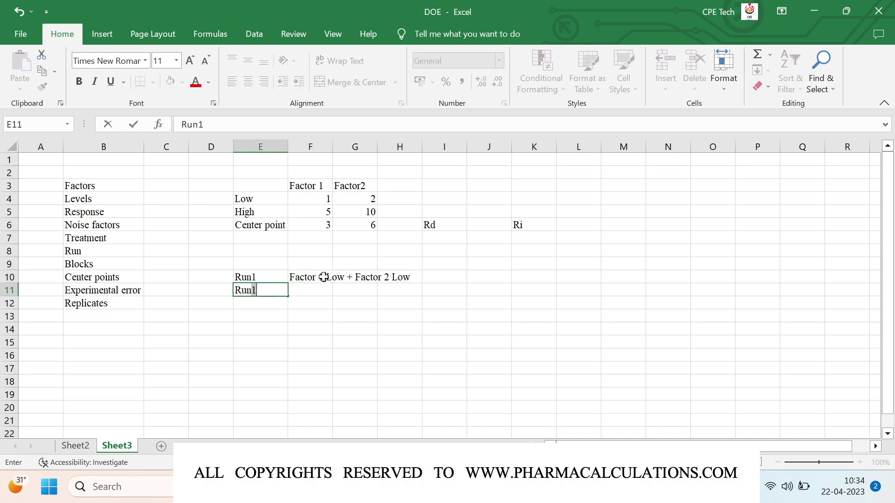
{"action": "type", "text": "2"}
{"action": "key", "text": "Right"}
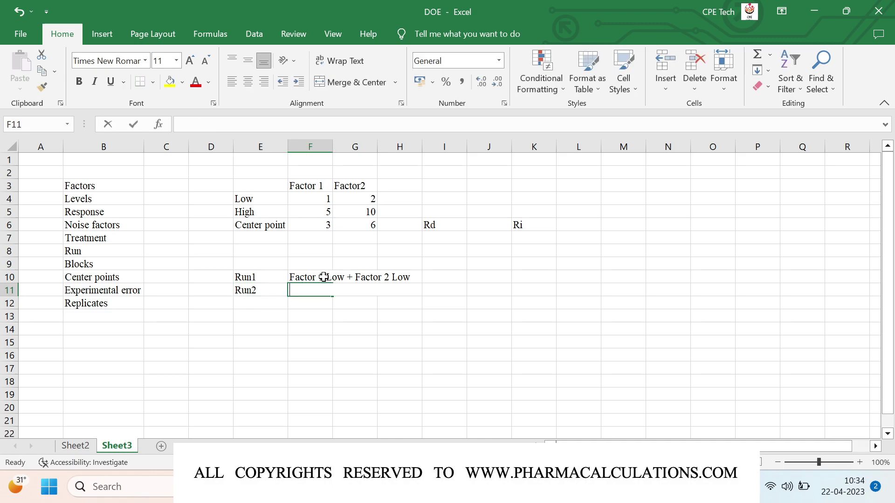
{"action": "type", "text": "Factor "}
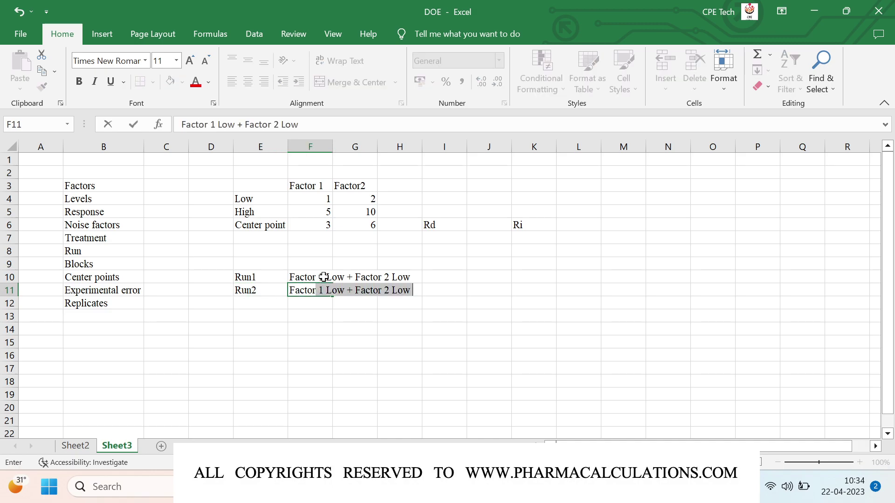
{"action": "type", "text": "1 Low + "}
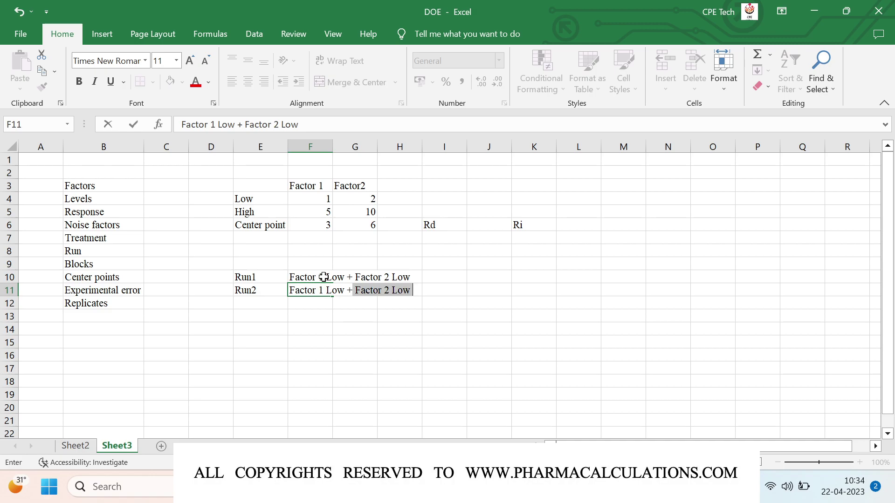
{"action": "type", "text": "Factor 2 High"}
{"action": "key", "text": "Return"}
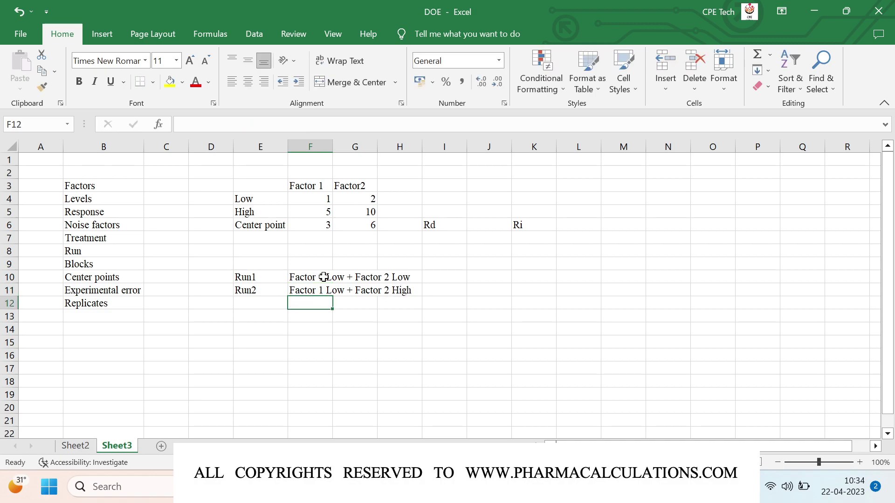
Step: Add Run3 in row 12 with its Factor 1 / Factor 2 level combination
{"action": "key", "text": "Left"}
{"action": "key", "text": "Left"}
{"action": "key", "text": "Right"}
{"action": "key", "text": "F2"}
{"action": "type", "text": "R"}
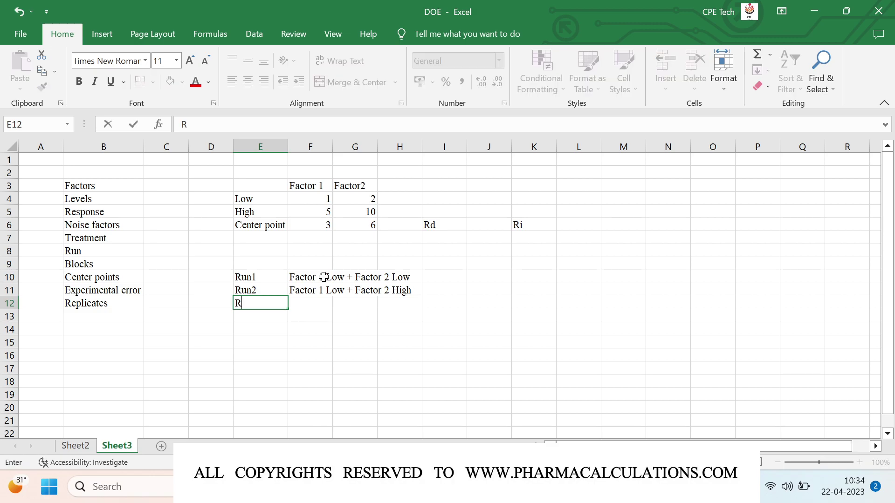
{"action": "type", "text": "un3"}
{"action": "key", "text": "Tab"}
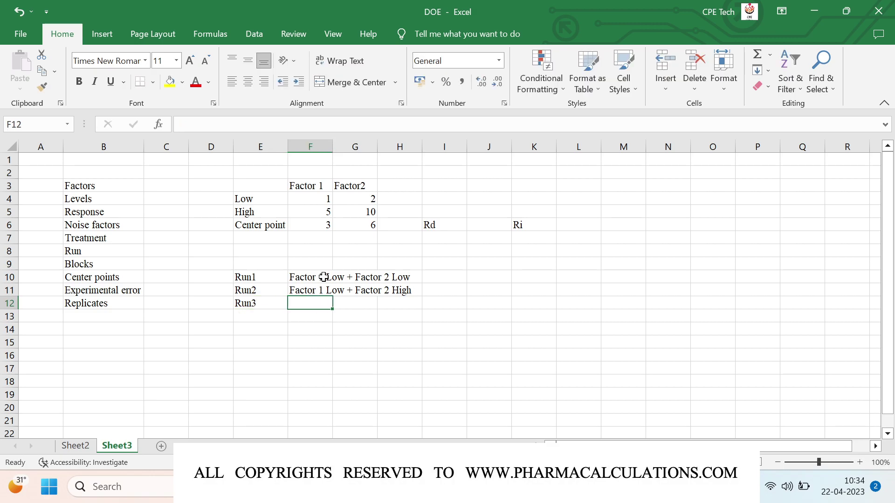
{"action": "type", "text": "Factor 2"}
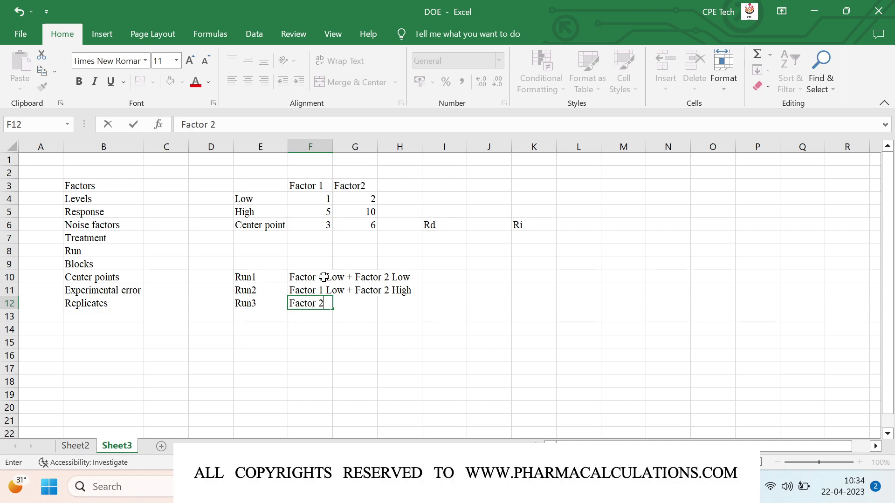
{"action": "type", "text": " High + Factor"}
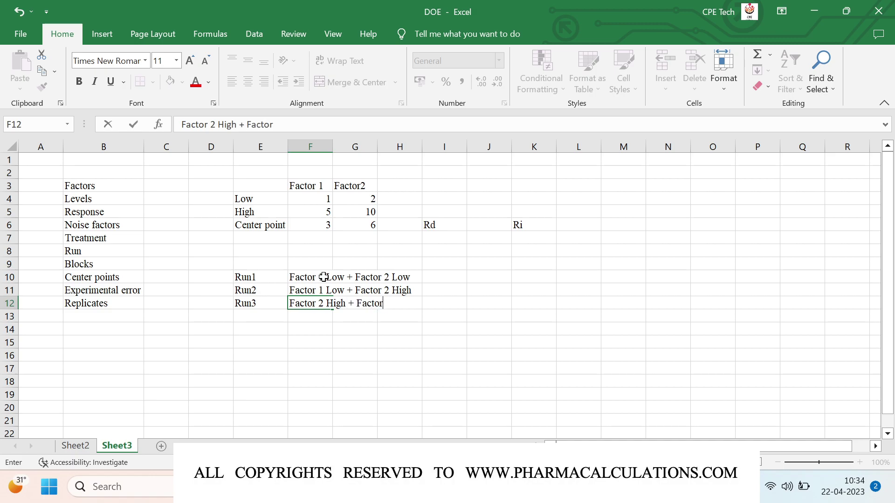
{"action": "key", "text": "F2"}
{"action": "key", "text": "Left"}
{"action": "key", "text": "Left"}
{"action": "key", "text": "Left"}
{"action": "key", "text": "Left"}
{"action": "key", "text": "Left"}
{"action": "key", "text": "Left"}
{"action": "key", "text": "Left"}
{"action": "key", "text": "Left"}
{"action": "key", "text": "Left"}
{"action": "key", "text": "Left"}
{"action": "key", "text": "Left"}
{"action": "key", "text": "Left"}
{"action": "key", "text": "Left"}
{"action": "key", "text": "Left"}
{"action": "key", "text": "Left"}
{"action": "key", "text": "BackSpace"}
{"action": "type", "text": "1"}
{"action": "type", "text": "2 Low"}
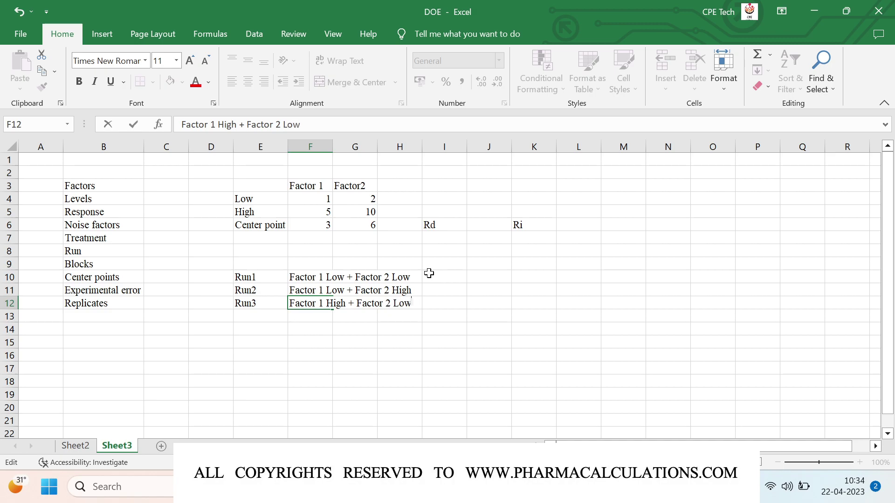
{"action": "key", "text": "Return"}
Step: Add Run4 in row 13 as 'Factor 1 High + Factor 2 High'
{"action": "key", "text": "Left"}
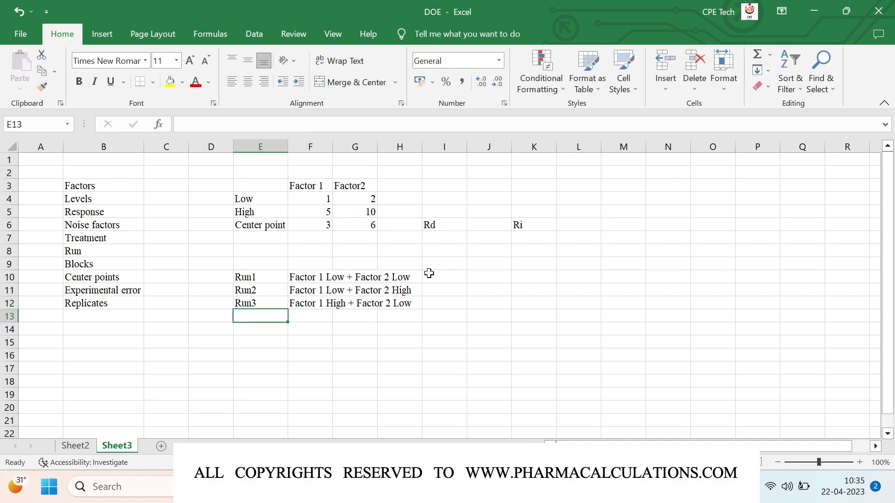
{"action": "type", "text": "Run4"}
{"action": "key", "text": "Tab"}
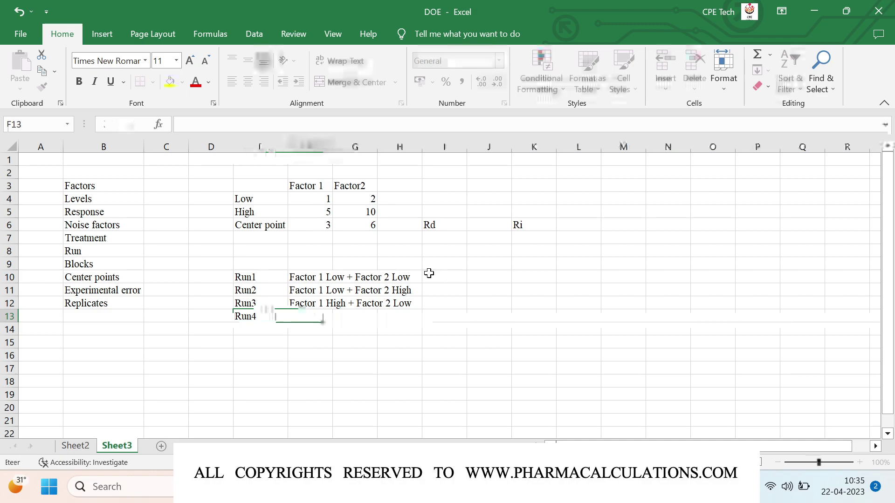
{"action": "type", "text": "Fac"}
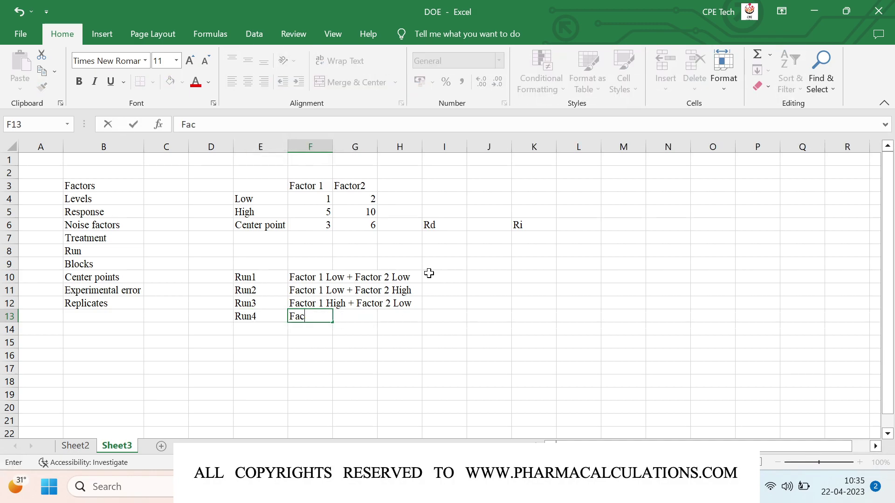
{"action": "type", "text": "tor 1Hiugh"}
{"action": "key", "text": "BackSpace"}
{"action": "key", "text": "BackSpace"}
{"action": "key", "text": "BackSpace"}
{"action": "type", "text": "gh + "}
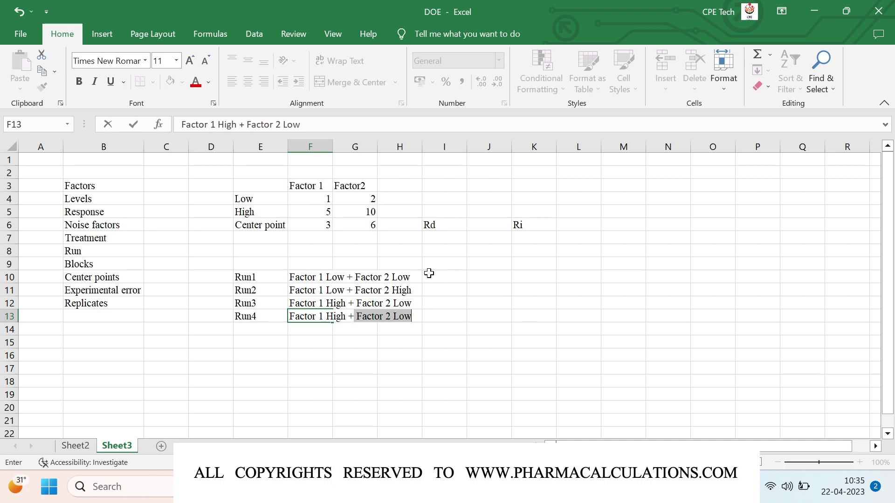
{"action": "type", "text": "Factor 2 "}
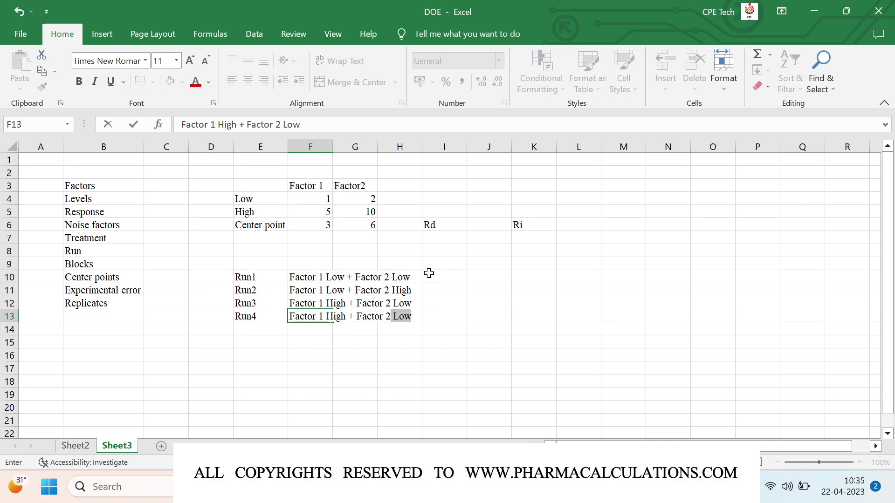
{"action": "type", "text": "High"}
{"action": "key", "text": "Return"}
{"action": "key", "text": "Up"}
{"action": "key", "text": "Up"}
{"action": "key", "text": "Up"}
{"action": "key", "text": "Up"}
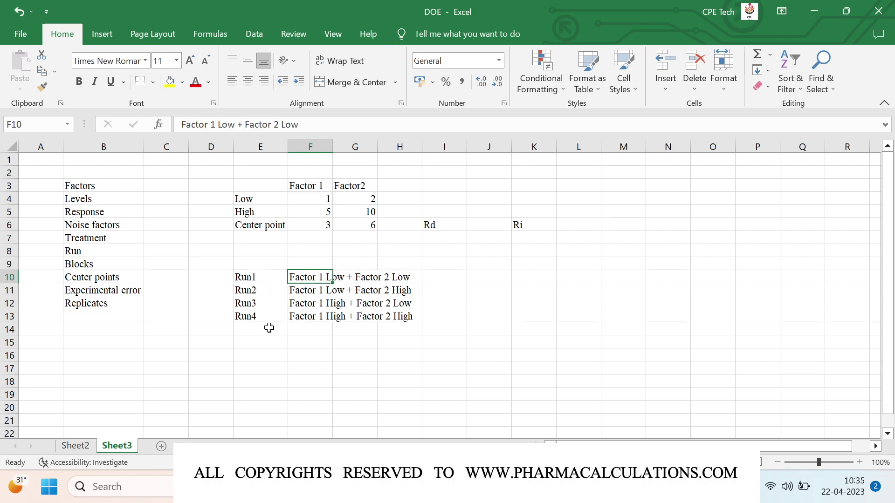
Step: Move the Run4 label and its factor combination from row 13 down to row 14
{"action": "left_click", "coordinate": [246, 319]}
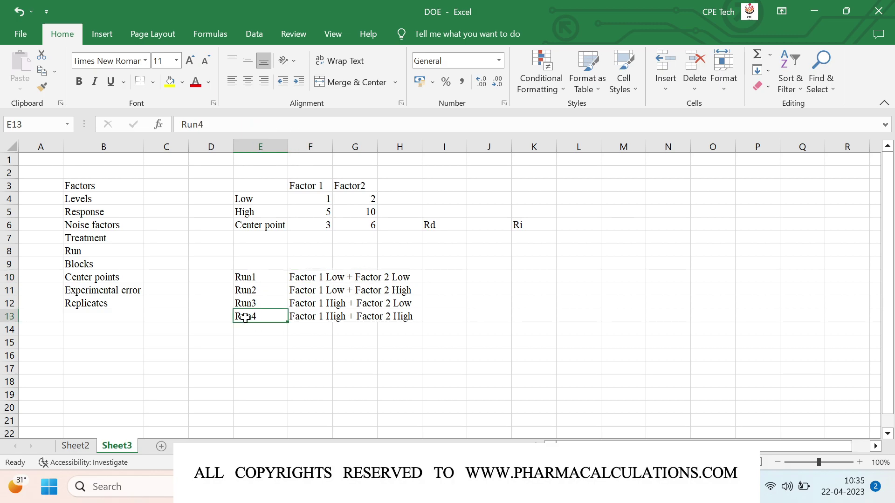
{"action": "key", "text": "ctrl+c"}
{"action": "key", "text": "Down"}
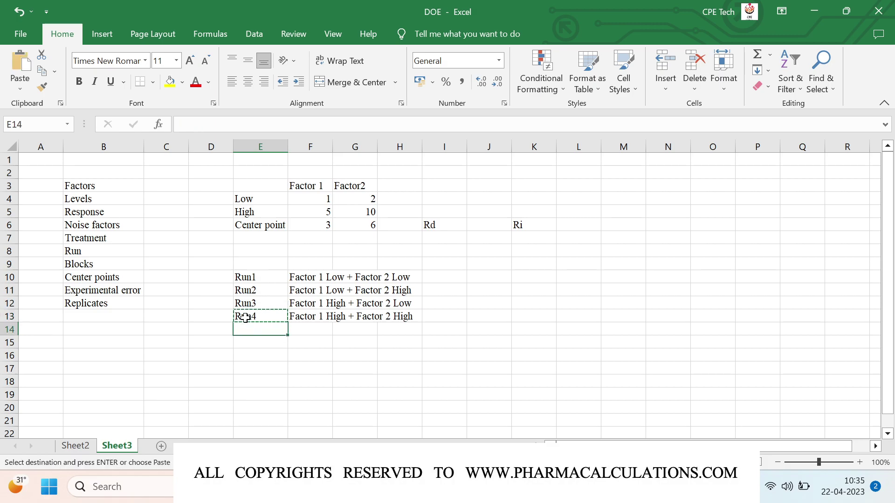
{"action": "key", "text": "ctrl+v"}
{"action": "key", "text": "Up"}
{"action": "key", "text": "Right"}
{"action": "key", "text": "ctrl+c"}
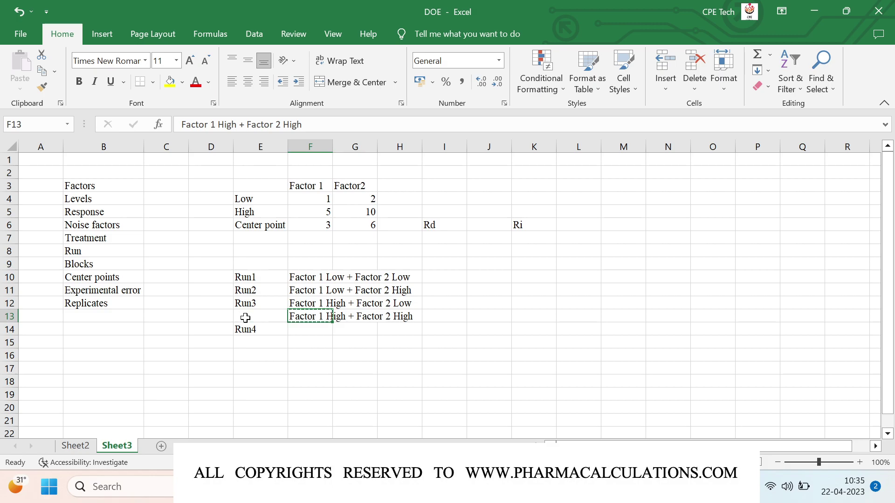
{"action": "key", "text": "Down"}
{"action": "key", "text": "ctrl+v"}
{"action": "key", "text": "Up"}
{"action": "key", "text": "Left"}
Step: Label the emptied cell E13 as 'Run 1 R'
{"action": "key", "text": "alt"}
{"action": "key", "text": "r"}
{"action": "key", "text": "Escape"}
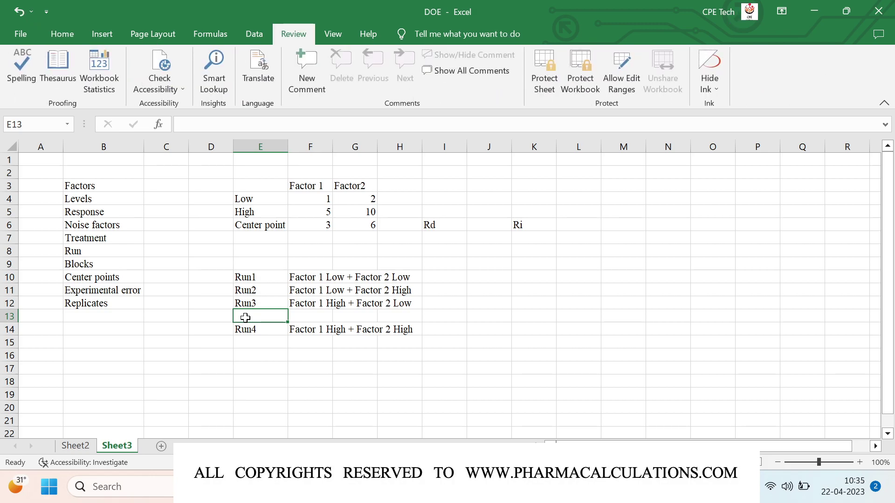
{"action": "type", "text": "1"}
{"action": "key", "text": "Escape"}
{"action": "type", "text": "Run 1 "}
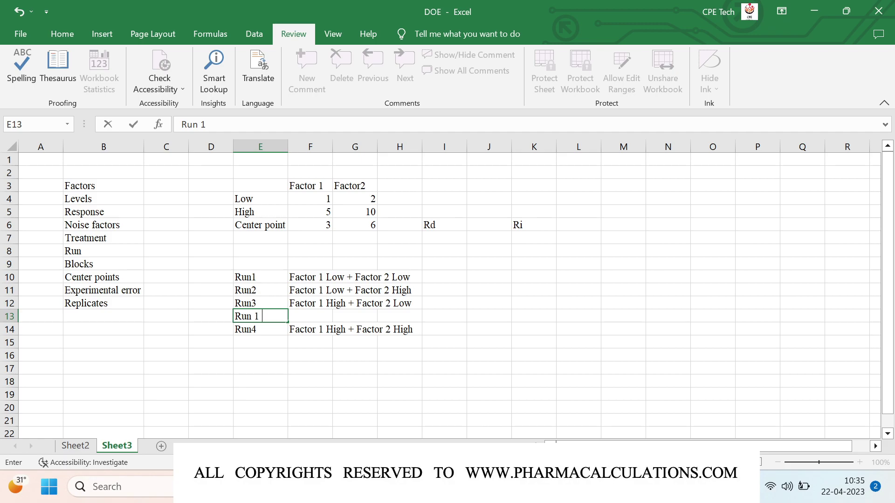
{"action": "type", "text": "R"}
{"action": "key", "text": "Return"}
Step: Copy Run1's Factor 1 Low + Factor 2 Low combination from F10 into F13
{"action": "key", "text": "Up"}
{"action": "key", "text": "Up"}
{"action": "key", "text": "Up"}
{"action": "key", "text": "Up"}
{"action": "key", "text": "Right"}
{"action": "key", "text": "ctrl+c"}
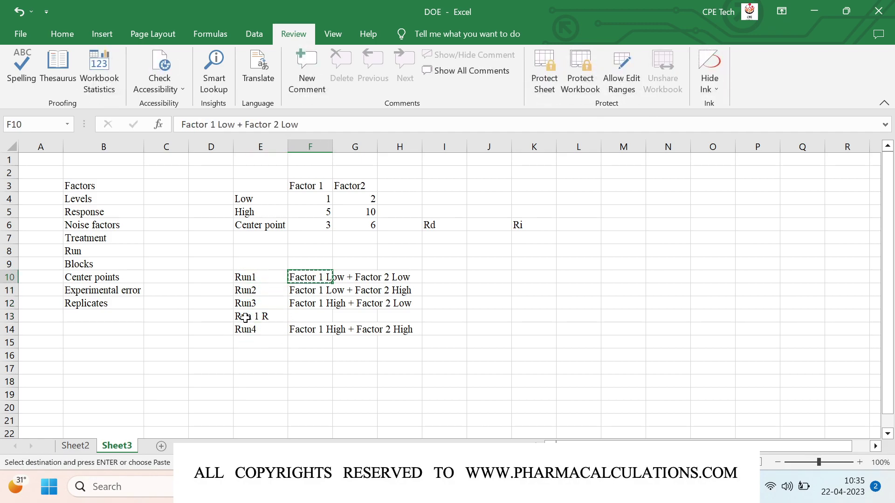
{"action": "key", "text": "Down"}
{"action": "key", "text": "Down"}
{"action": "key", "text": "Down"}
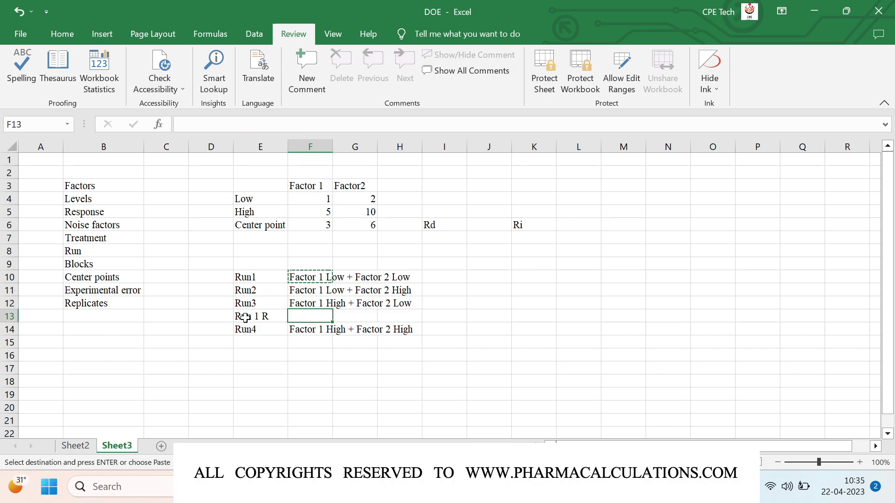
{"action": "key", "text": "ctrl+v"}
{"action": "key", "text": "ctrl"}
{"action": "key", "text": "ctrl"}
{"action": "key", "text": "Escape"}
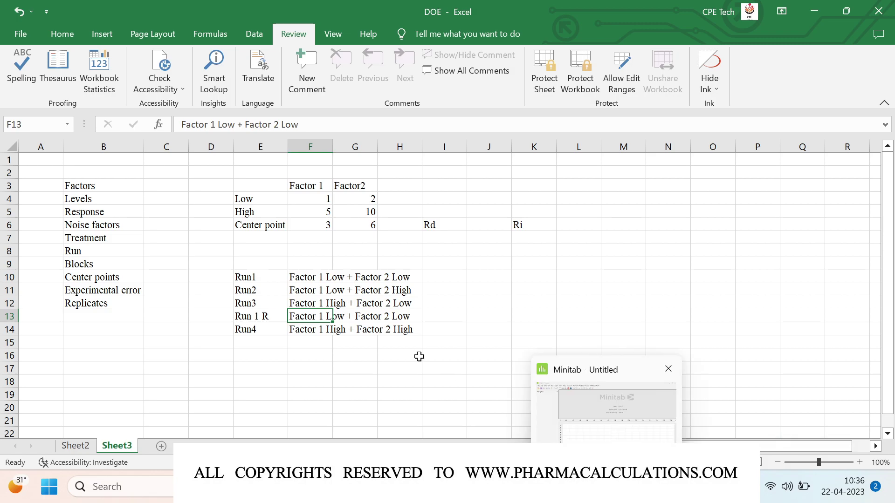
Step: Enter 'Reaction Part: Use solvent & a KSM + Reagent + Base + Temperature' in C16
{"action": "left_click", "coordinate": [184, 353]}
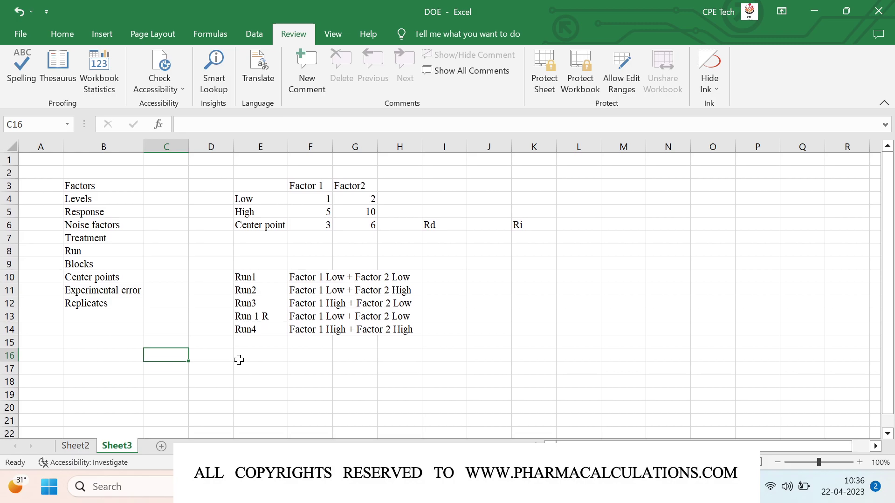
{"action": "type", "text": "React"}
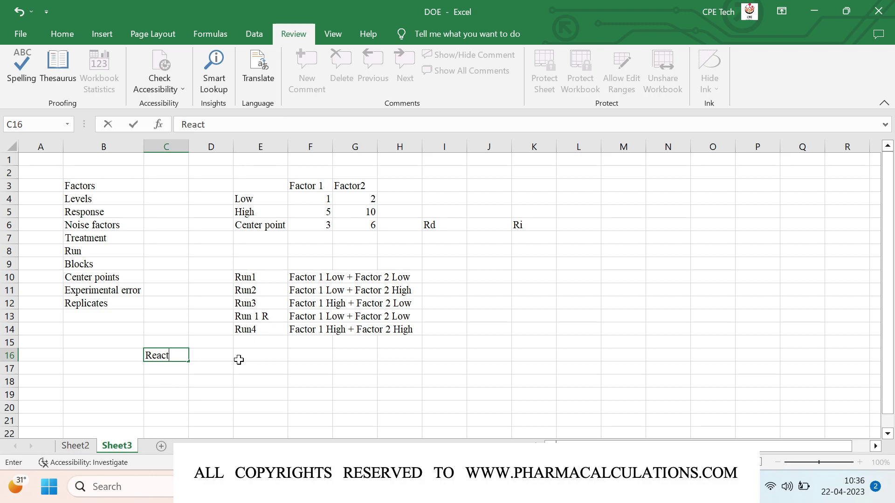
{"action": "type", "text": "ion Part"}
{"action": "type", "text": ": Use s"}
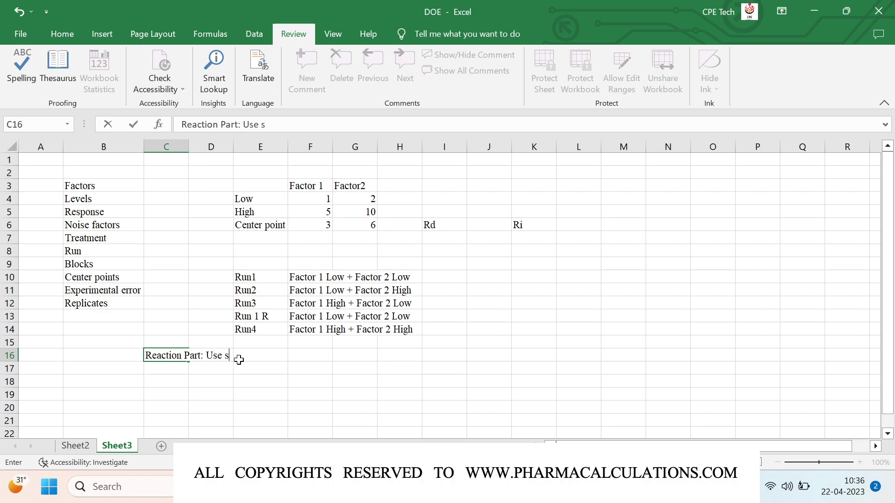
{"action": "type", "text": "olvent. &"}
{"action": "type", "text": "aKS"}
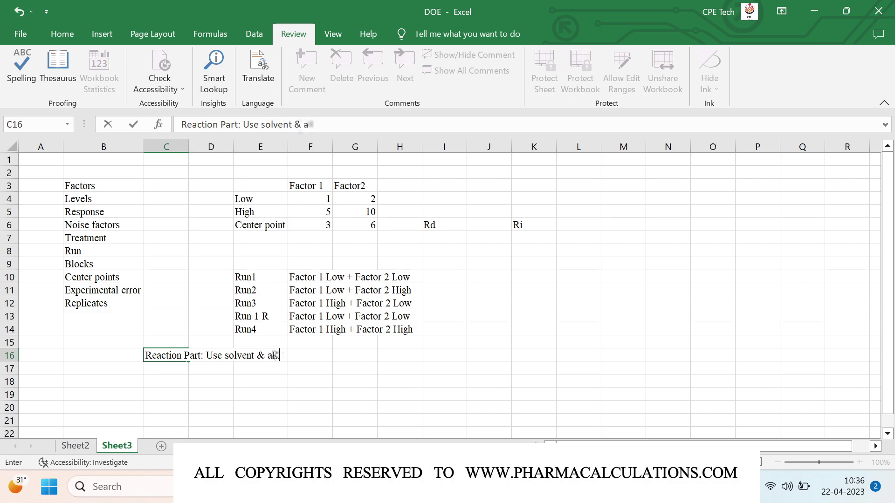
{"action": "key", "text": "BackSpace"}
{"action": "key", "text": "BackSpace"}
{"action": "type", "text": "KSM"}
{"action": "type", "text": "+ Reage"}
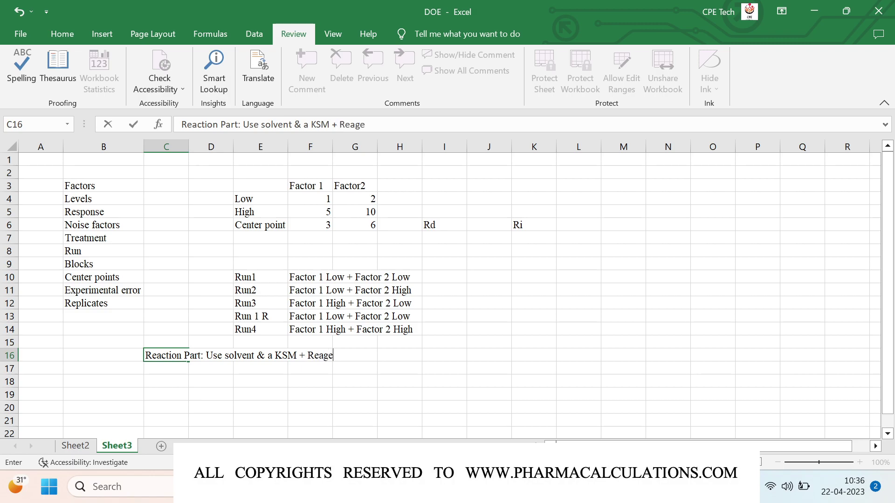
{"action": "type", "text": "nt + Base + Temperatew"}
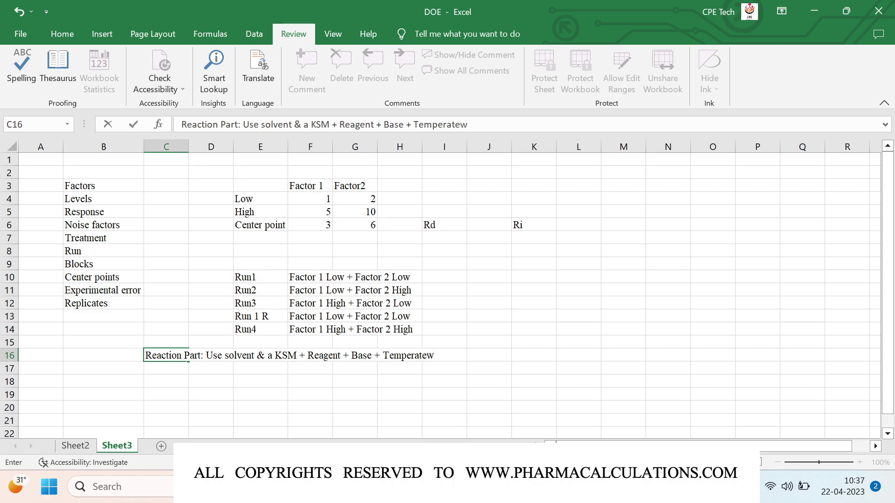
{"action": "key", "text": "BackSpace"}
{"action": "key", "text": "BackSpace"}
{"action": "type", "text": "ure"}
{"action": "key", "text": "Return"}
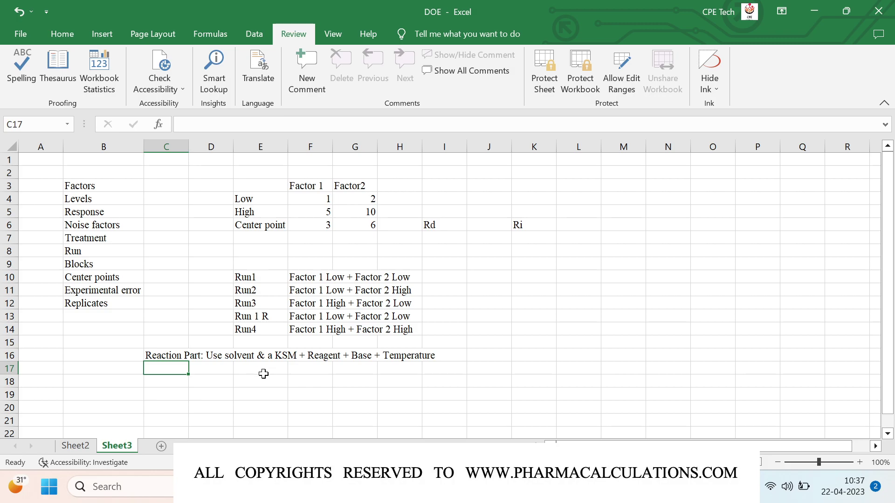
Step: Start a Factors list in D18 with '1. Solvent volumes' and '2. Reagent Eq.'
{"action": "left_click", "coordinate": [213, 385]}
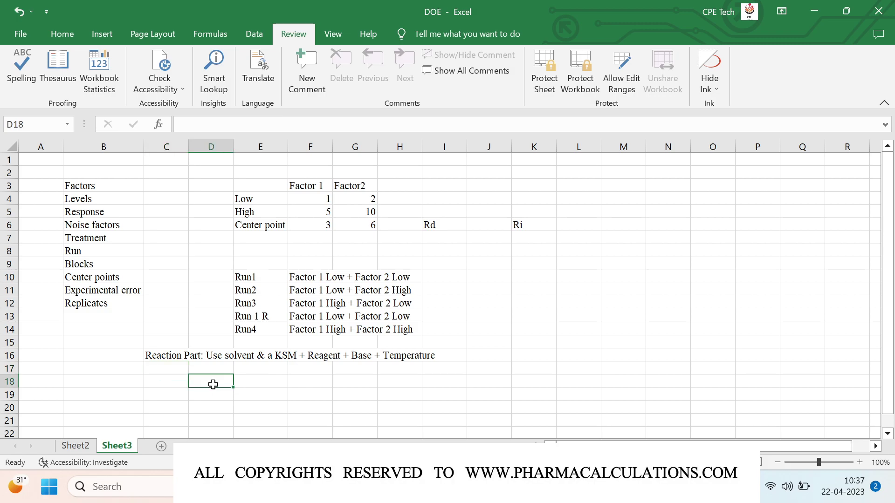
{"action": "type", "text": "Fa"}
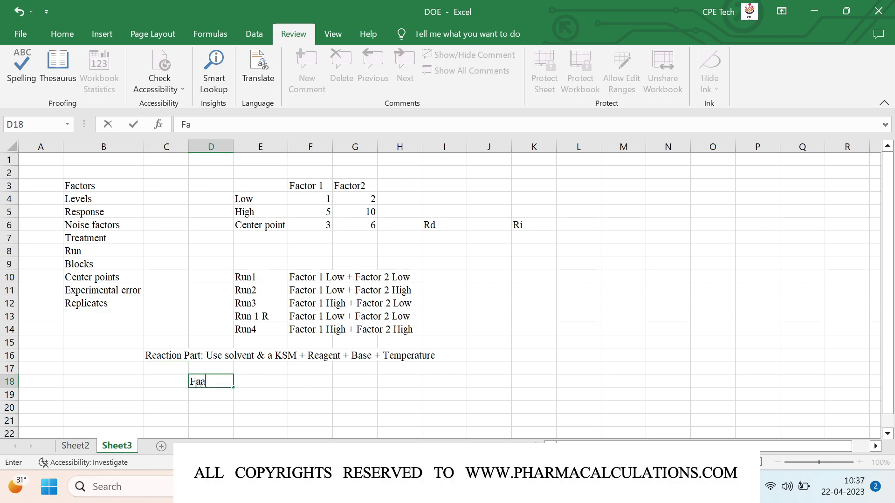
{"action": "type", "text": "ctors"}
{"action": "key", "text": "Return"}
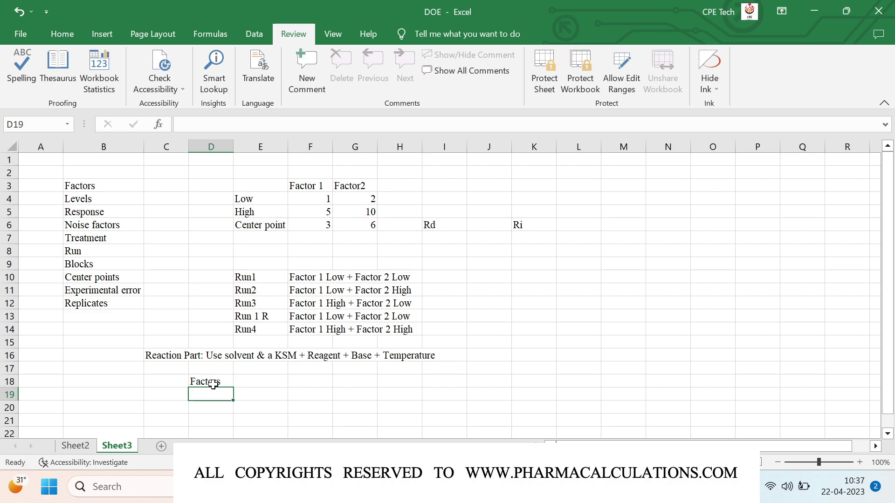
{"action": "type", "text": "1. S"}
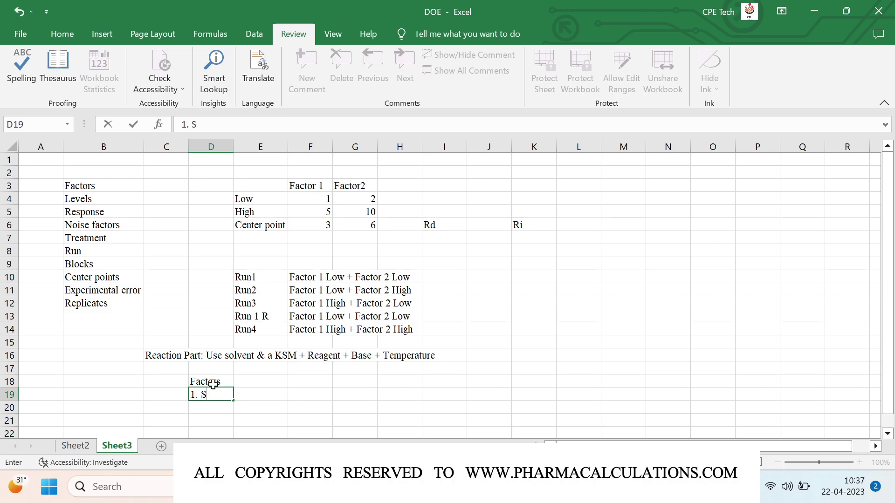
{"action": "type", "text": "olvent volumes"}
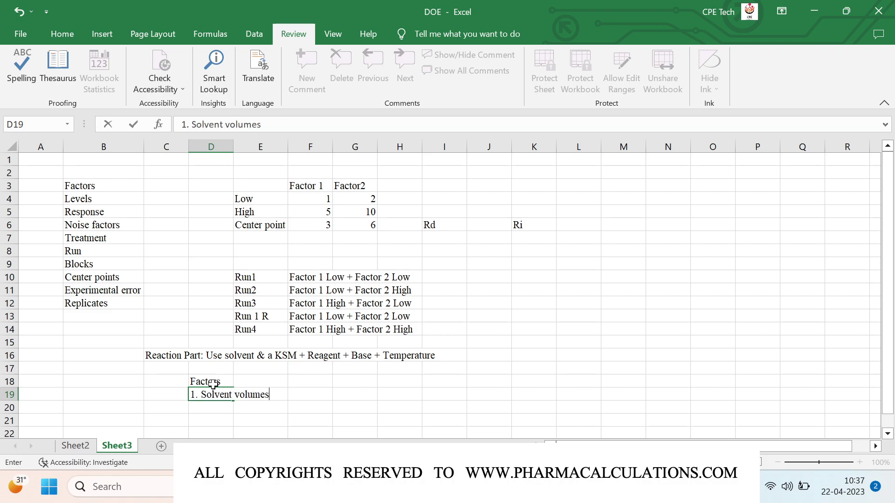
{"action": "key", "text": "Return"}
{"action": "type", "text": "2"}
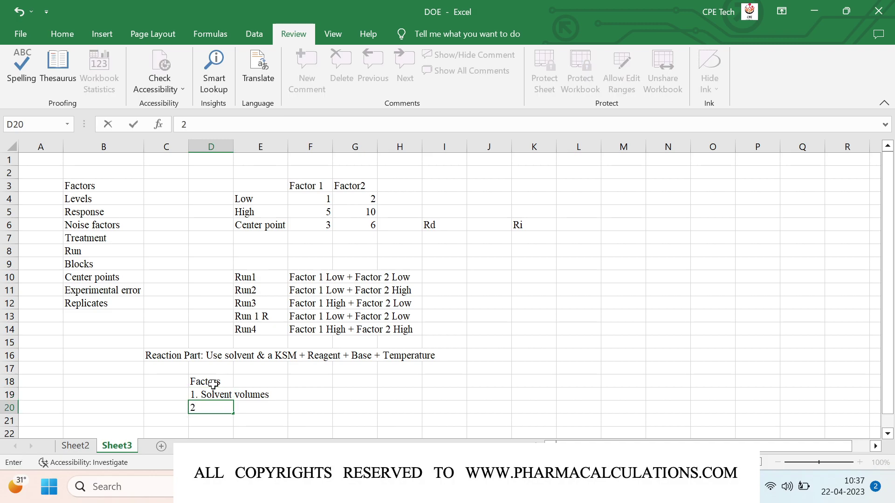
{"action": "type", "text": "."}
{"action": "type", "text": "Reagent "}
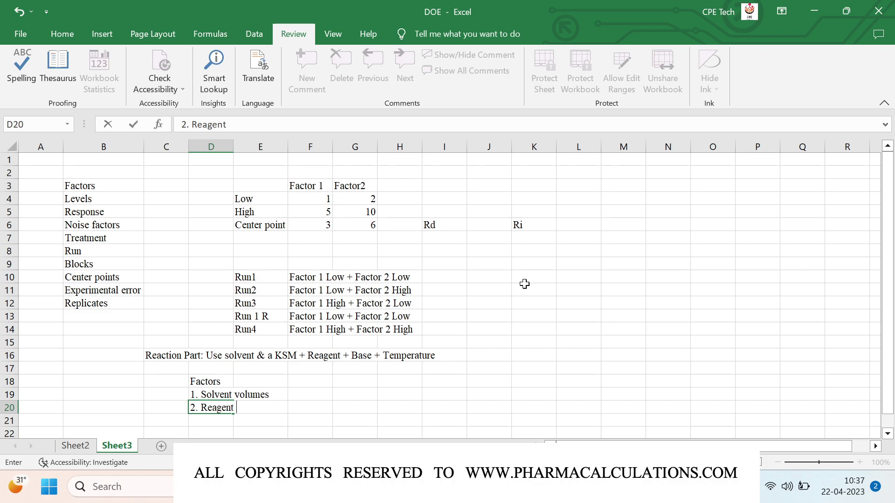
{"action": "type", "text": "Eq."}
{"action": "key", "text": "Return"}
Step: Add '3. Base Eq.' and '4. Temperature' to the Factors list
{"action": "type", "text": "32"}
{"action": "key", "text": "BackSpace"}
{"action": "type", "text": ". "}
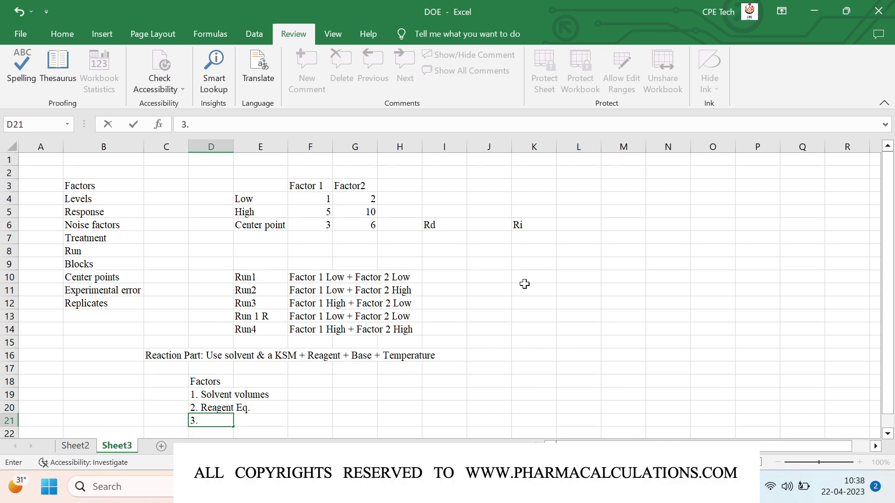
{"action": "type", "text": "Base Eq."}
{"action": "key", "text": "Return"}
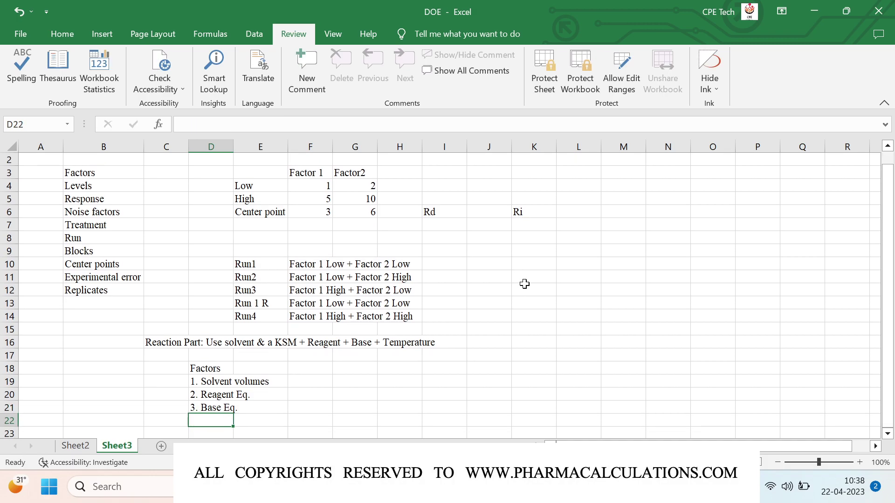
{"action": "type", "text": "4"}
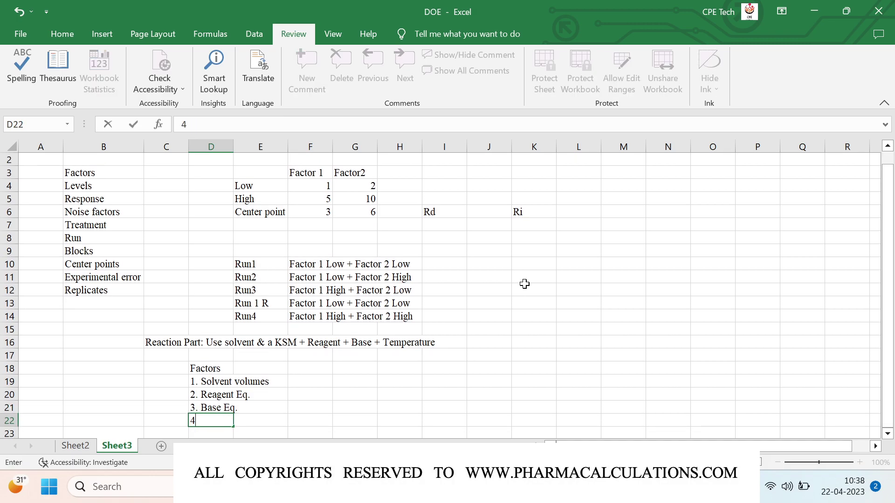
{"action": "type", "text": ". Temperature"}
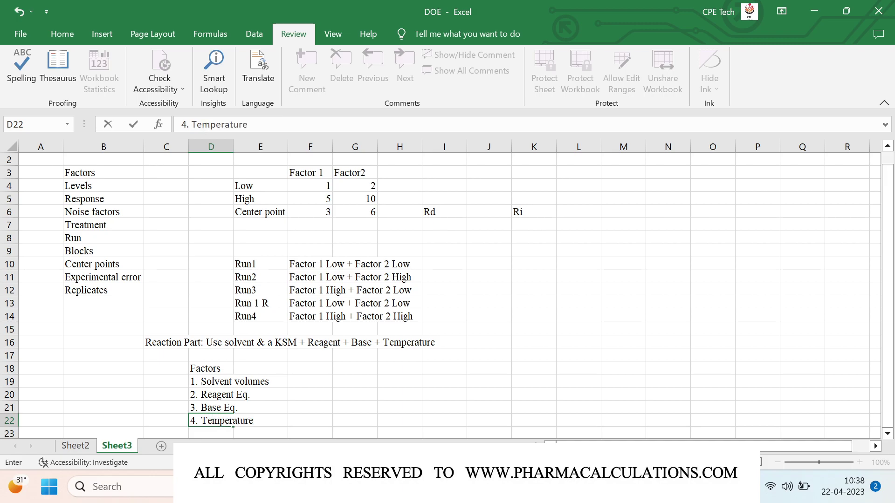
{"action": "key", "text": "Return"}
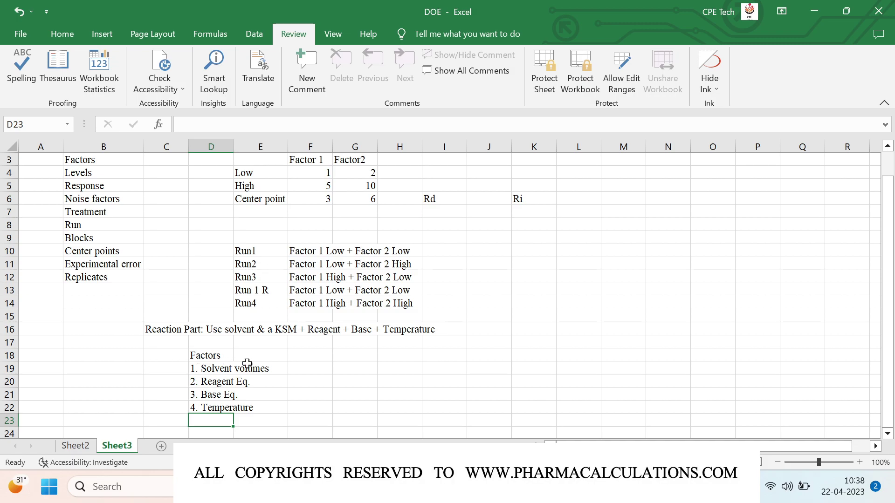
Step: Add Low/High headings with levels 4–8 for Solvent volumes and 1–1.3 for Reagent Eq
{"action": "left_click", "coordinate": [307, 354]}
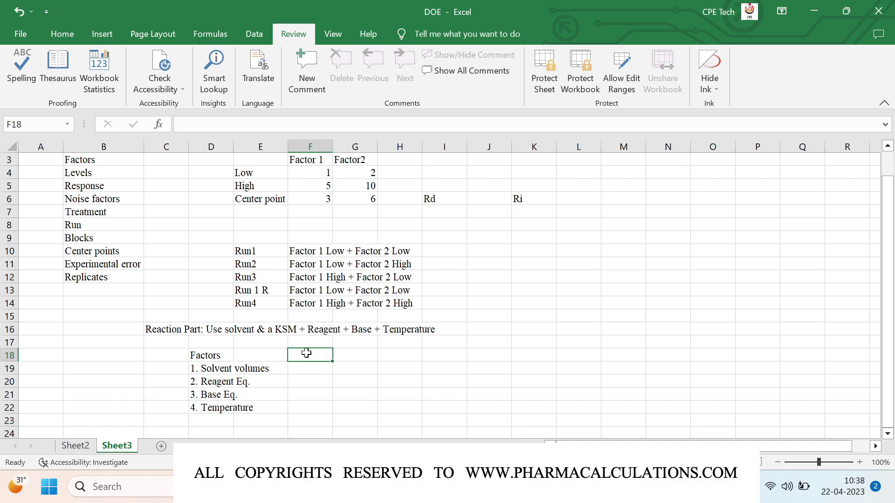
{"action": "type", "text": "Low"}
{"action": "key", "text": "Right"}
{"action": "type", "text": "High"}
{"action": "key", "text": "Return"}
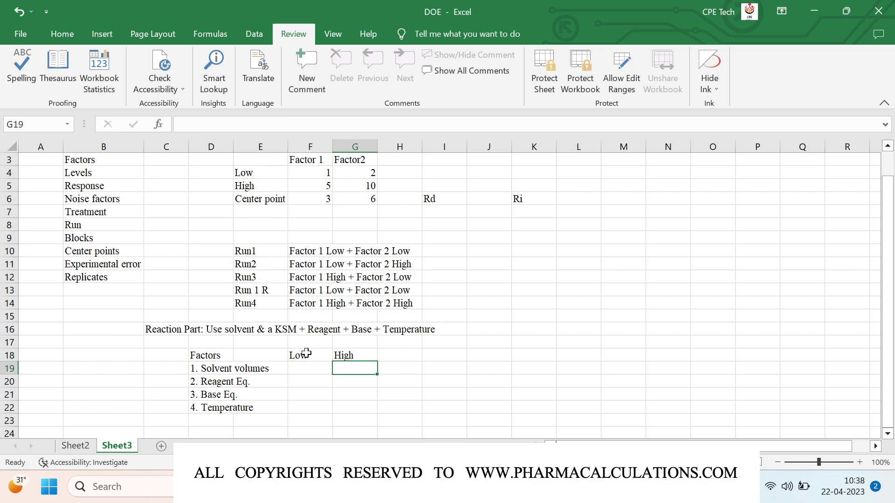
{"action": "key", "text": "Left"}
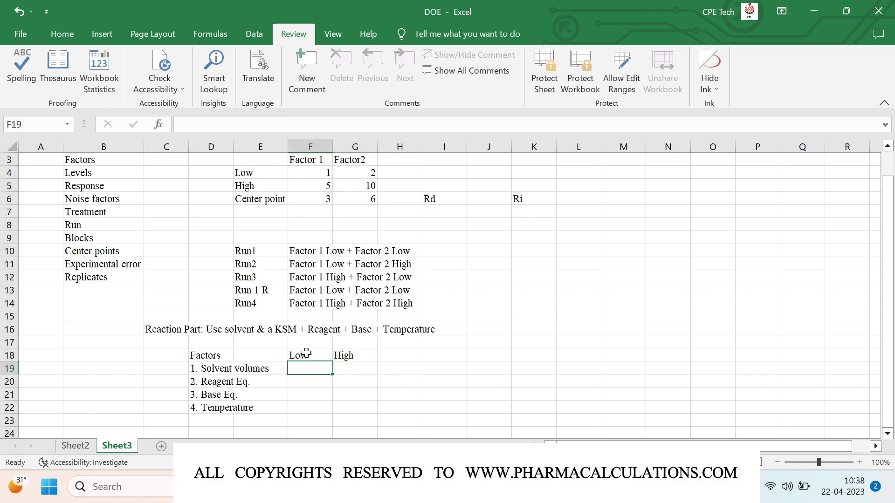
{"action": "type", "text": "4"}
{"action": "key", "text": "Right"}
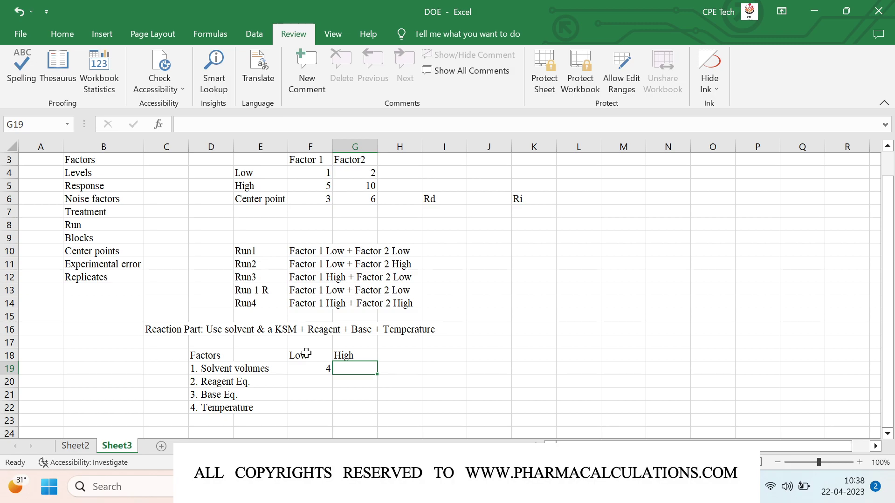
{"action": "type", "text": "8"}
{"action": "key", "text": "Return"}
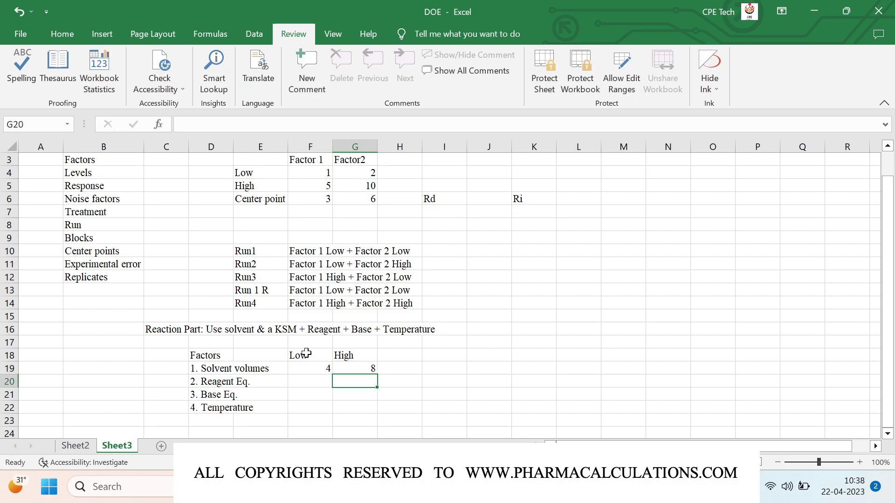
{"action": "key", "text": "Left"}
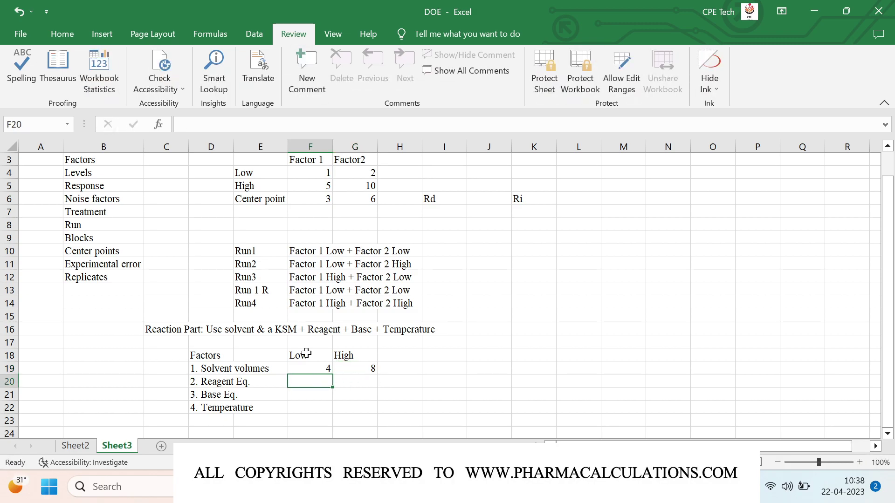
{"action": "type", "text": "1"}
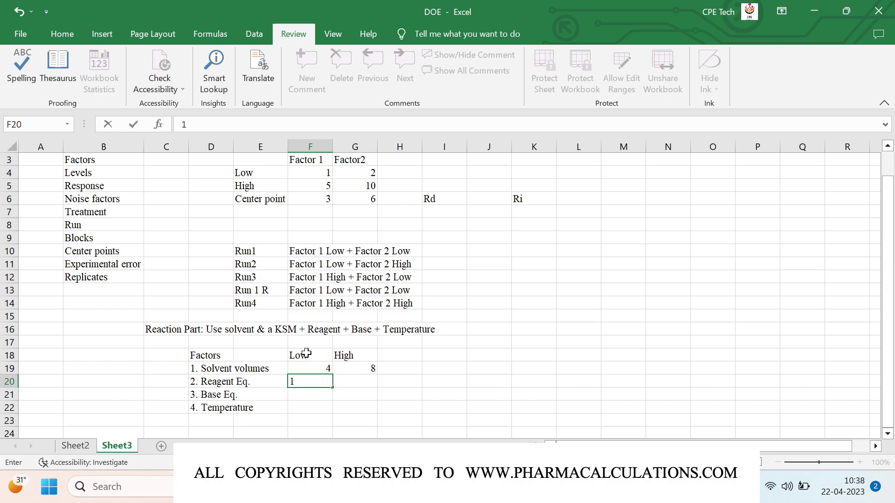
{"action": "key", "text": "Right"}
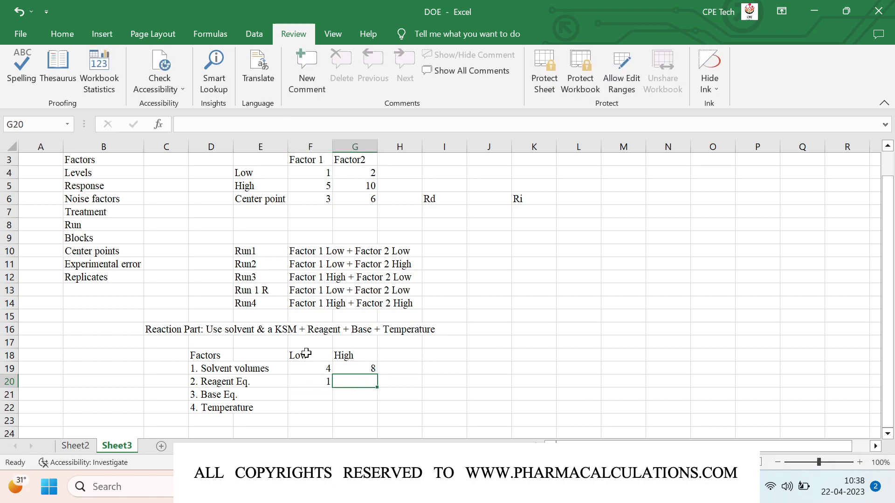
{"action": "type", "text": "1.3"}
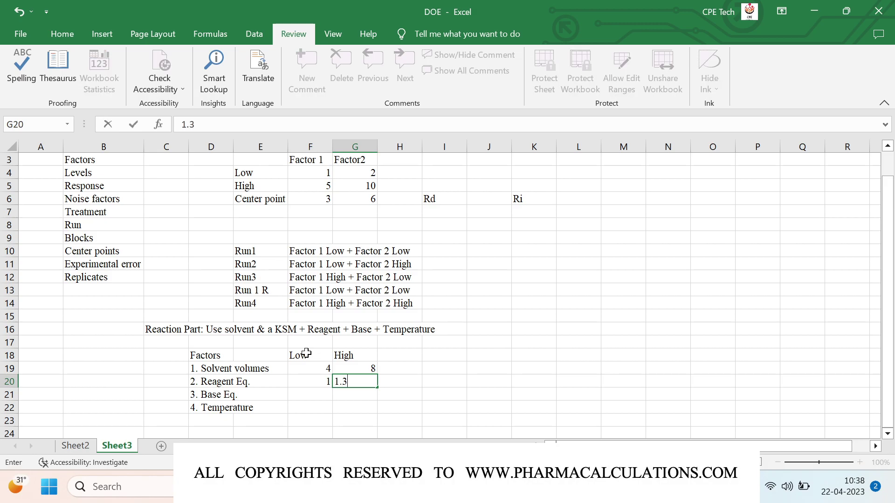
{"action": "key", "text": "Return"}
Step: Enter Low/High levels 0.2–0.5 for Base Eq. and 45–75 for Temperature
{"action": "key", "text": "Left"}
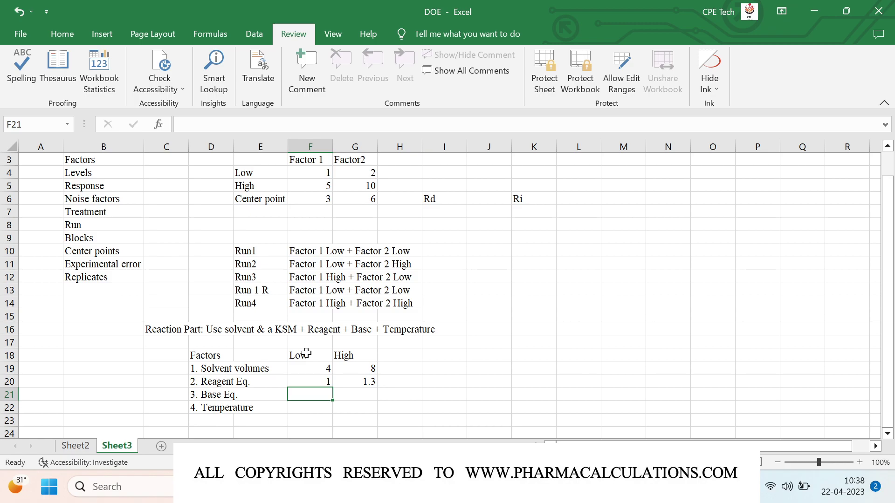
{"action": "type", "text": "0.2"}
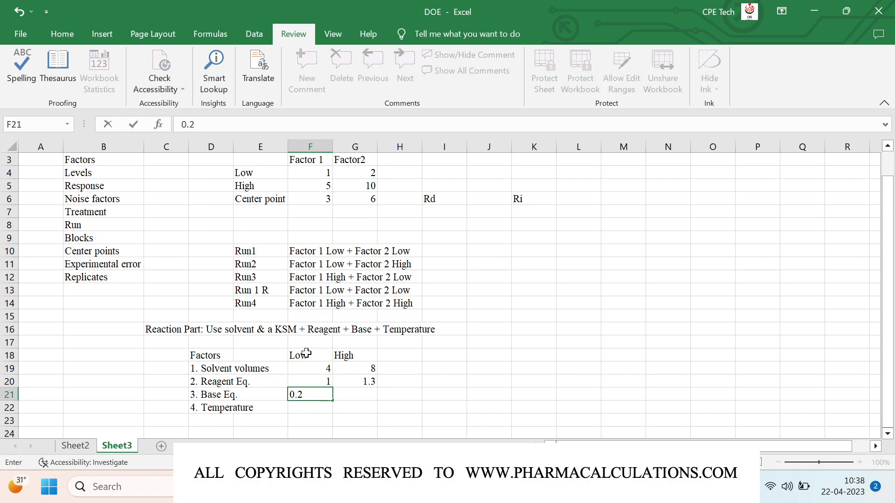
{"action": "key", "text": "Tab"}
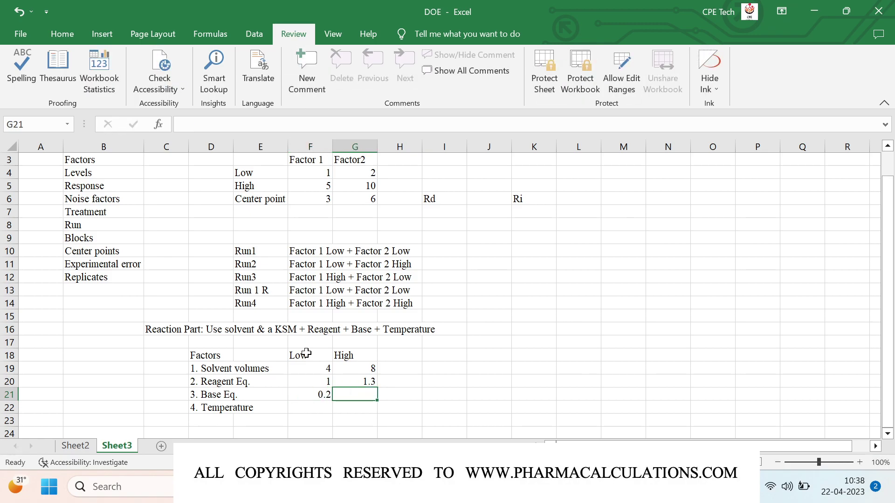
{"action": "type", "text": "0.5"}
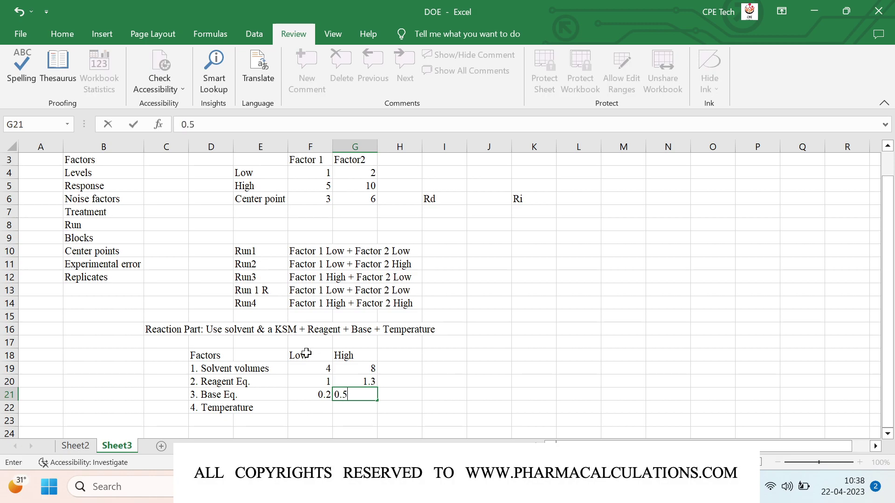
{"action": "key", "text": "Down"}
{"action": "key", "text": "Left"}
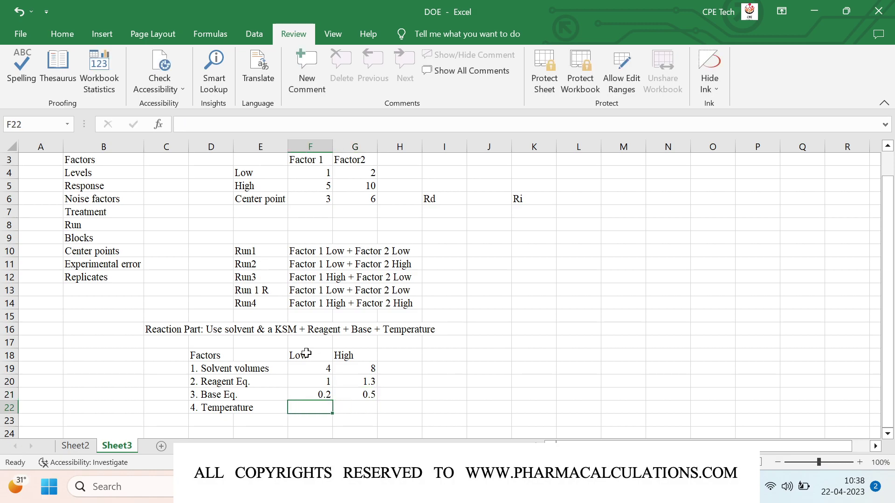
{"action": "type", "text": "45"}
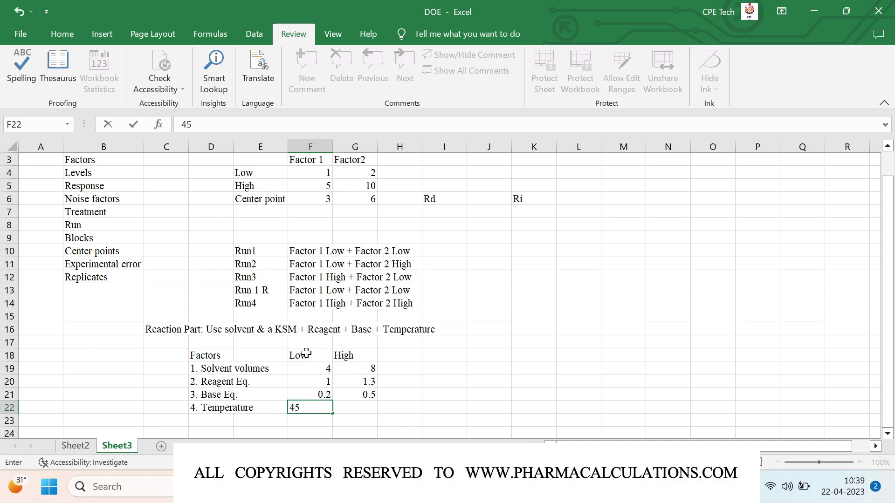
{"action": "key", "text": "Right"}
{"action": "type", "text": "75"}
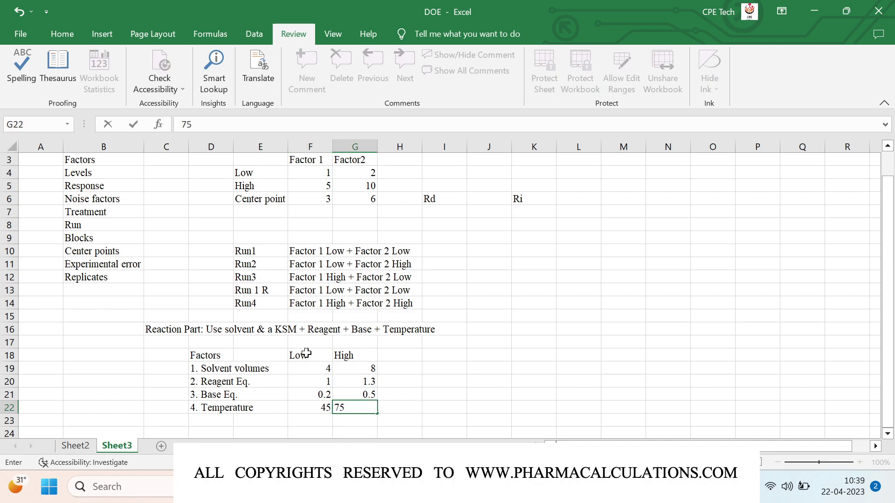
{"action": "key", "text": "Return"}
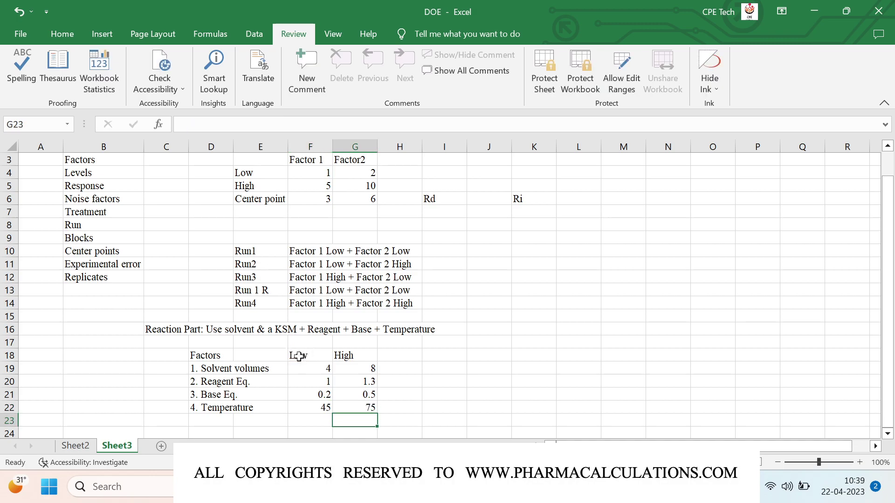
Step: Centre the Low/High level table both vertically and horizontally
{"action": "left_click", "coordinate": [299, 357]}
{"action": "key", "text": "shift+Right"}
{"action": "key", "text": "shift+Down"}
{"action": "key", "text": "shift+Down"}
{"action": "key", "text": "shift+Down"}
{"action": "key", "text": "shift+Down"}
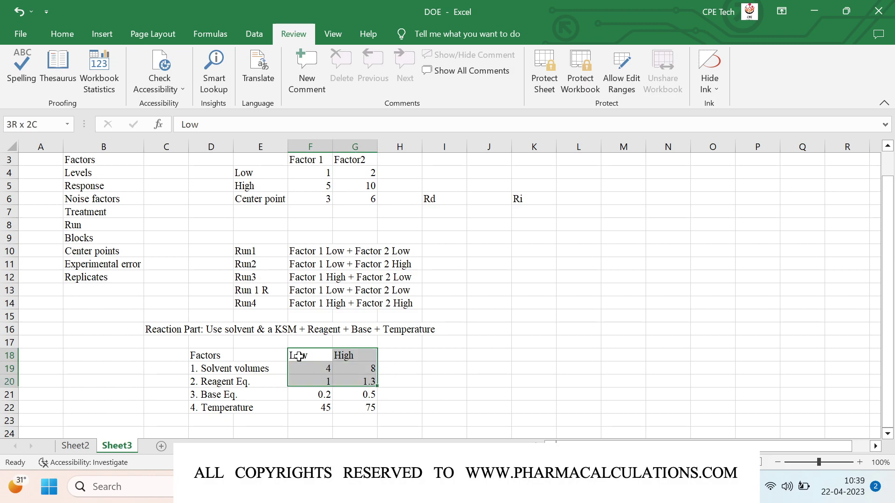
{"action": "left_click", "coordinate": [62, 34]}
{"action": "left_click", "coordinate": [249, 61]}
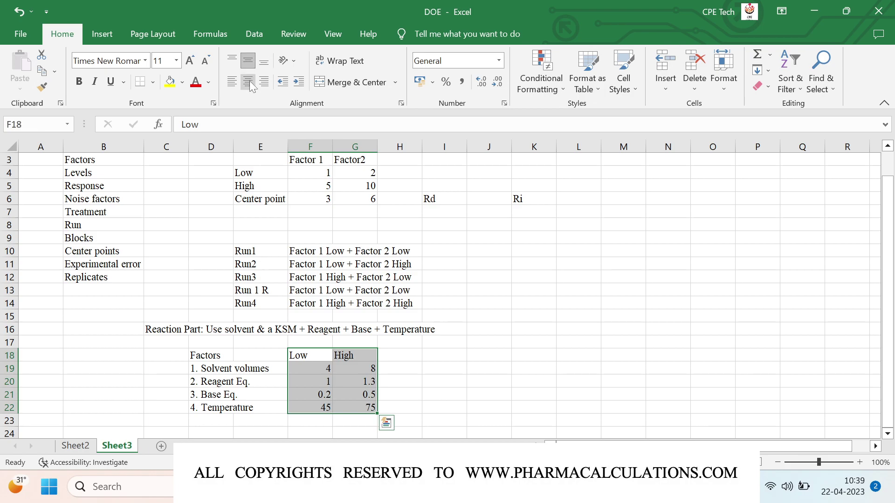
{"action": "left_click", "coordinate": [249, 82]}
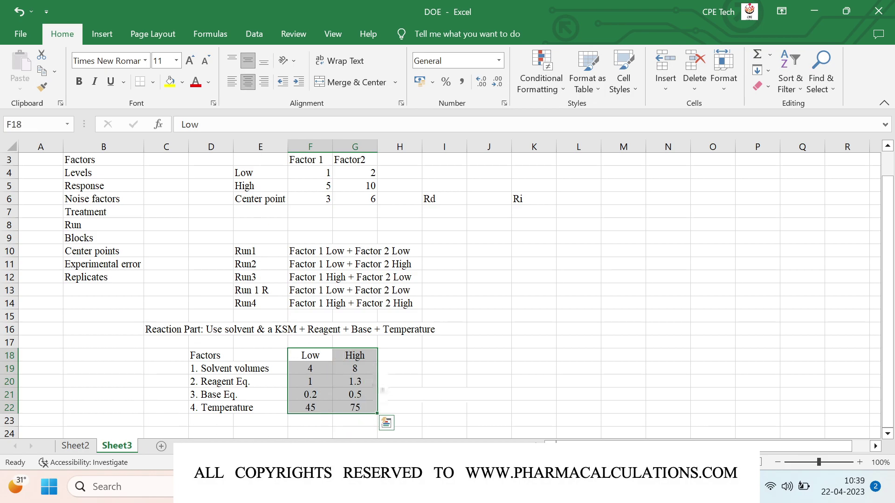
{"action": "left_click", "coordinate": [562, 317]}
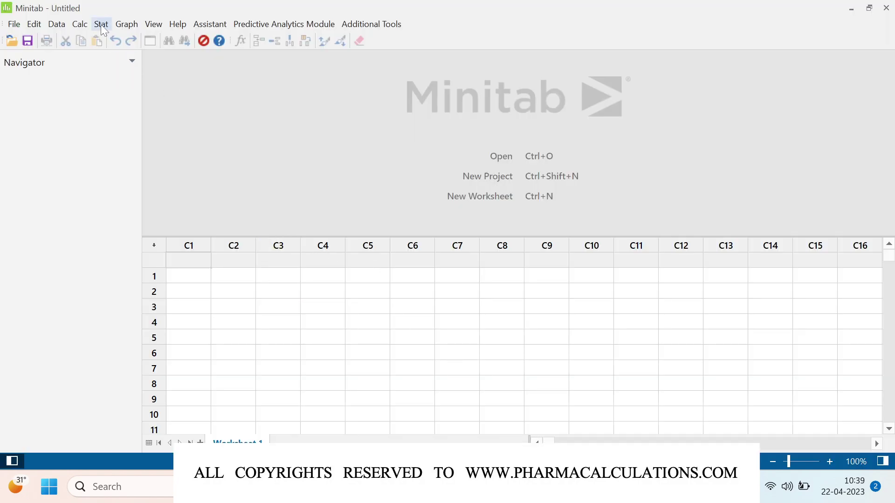
Step: Open Create Factorial Design from Stat > DOE > Factorial
{"action": "left_click", "coordinate": [101, 24]}
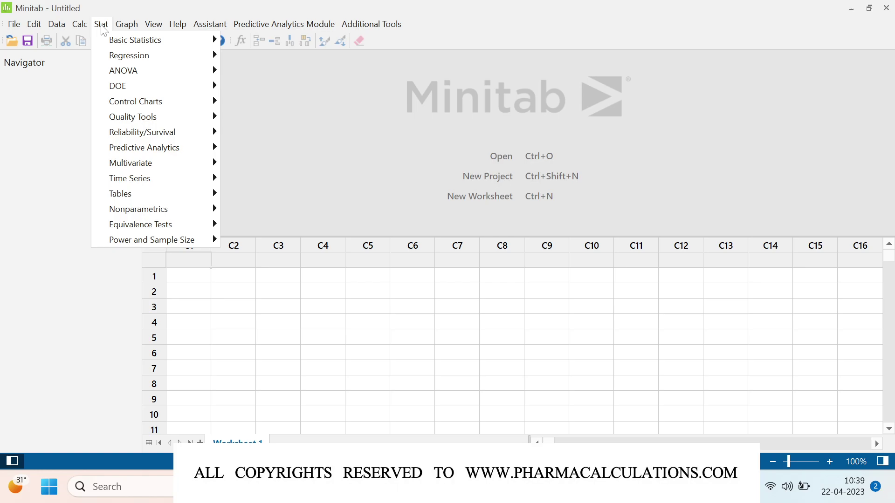
{"action": "mouse_move", "coordinate": [145, 88]}
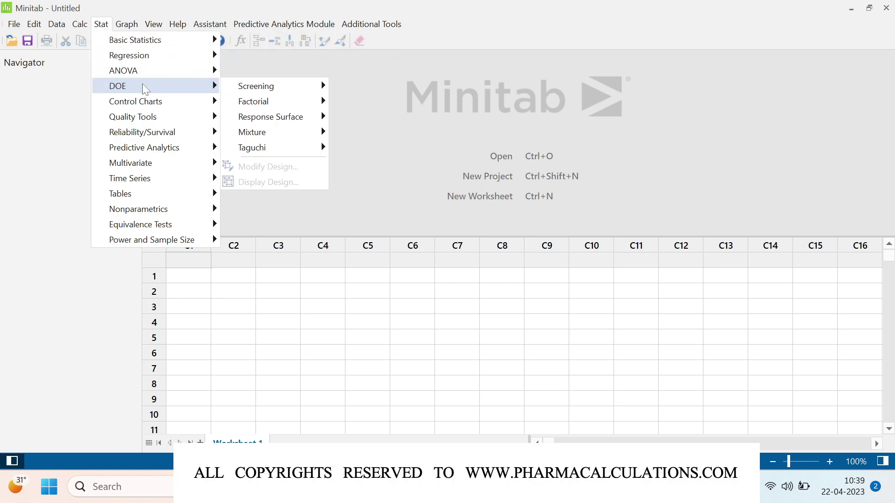
{"action": "mouse_move", "coordinate": [293, 101]}
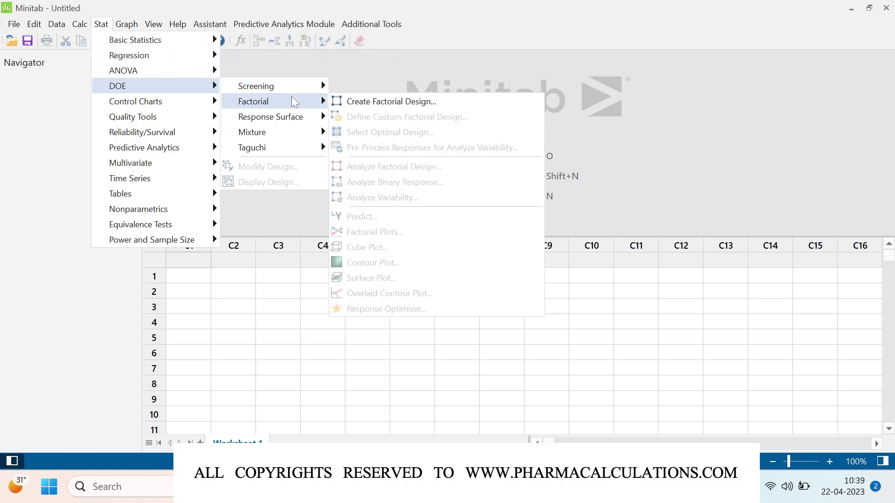
{"action": "left_click", "coordinate": [446, 101]}
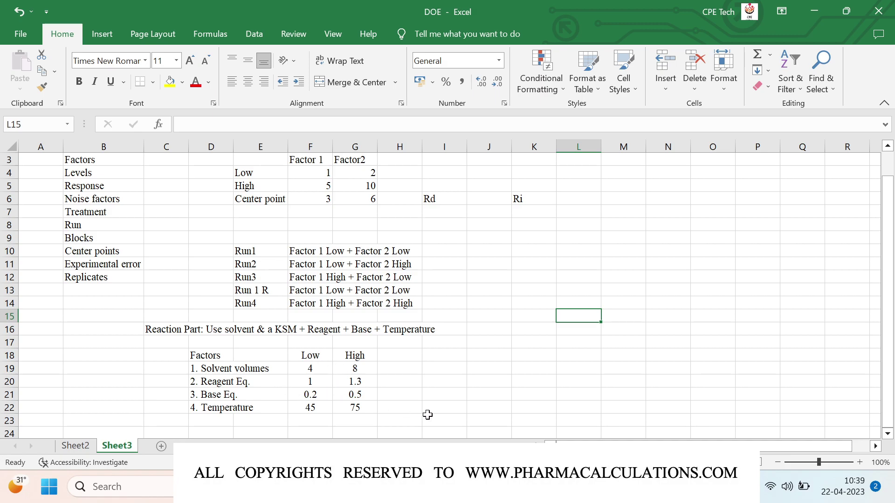
Step: Set Number of factors to 4 in Create Factorial Design, then return to Excel
{"action": "left_click", "coordinate": [606, 405]}
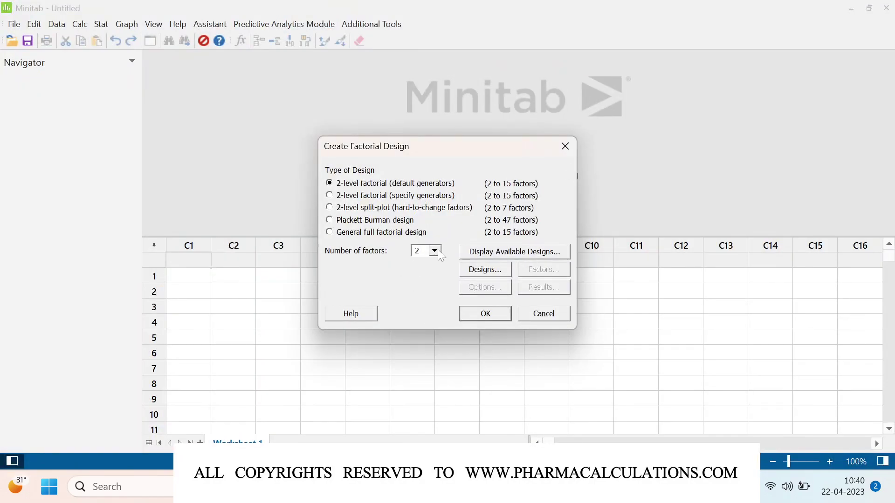
{"action": "left_click", "coordinate": [436, 251]}
{"action": "left_click", "coordinate": [428, 280]}
{"action": "mouse_move", "coordinate": [576, 487]}
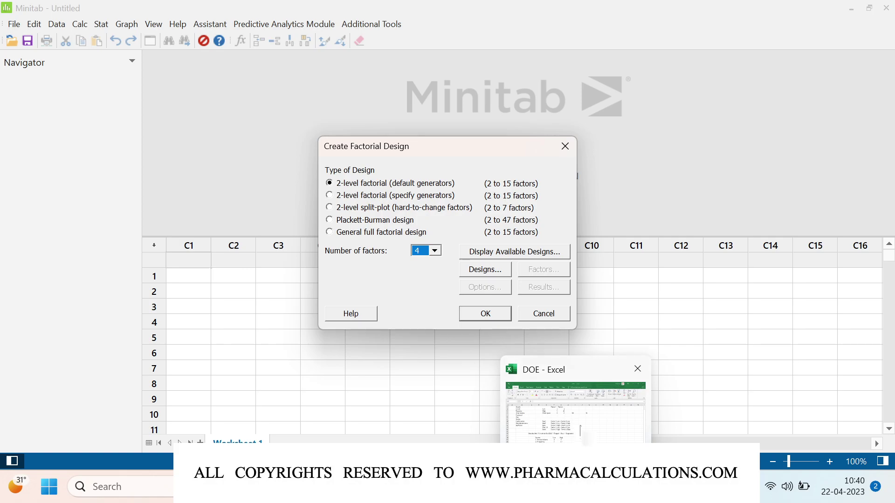
{"action": "left_click", "coordinate": [637, 368]}
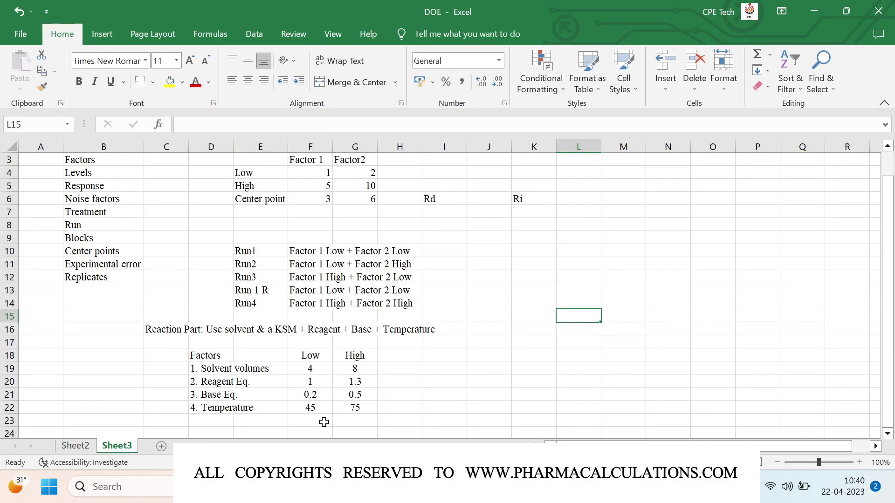
Step: Add 'Runs' and 'Levels ^ Factors' headings in I19 and J19
{"action": "left_click", "coordinate": [450, 369]}
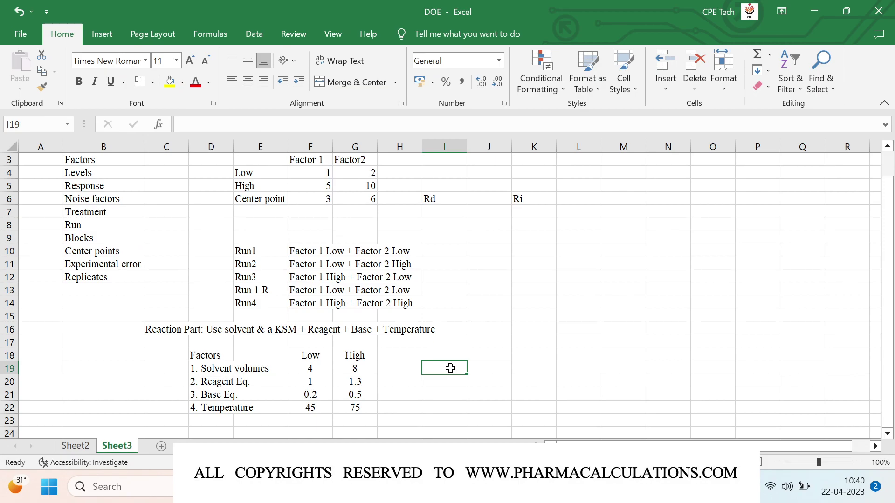
{"action": "type", "text": "Runs"}
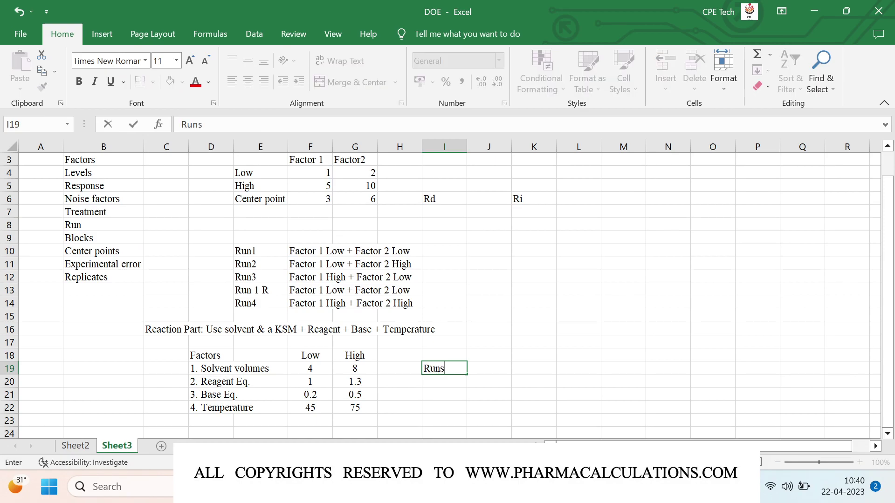
{"action": "key", "text": "Tab"}
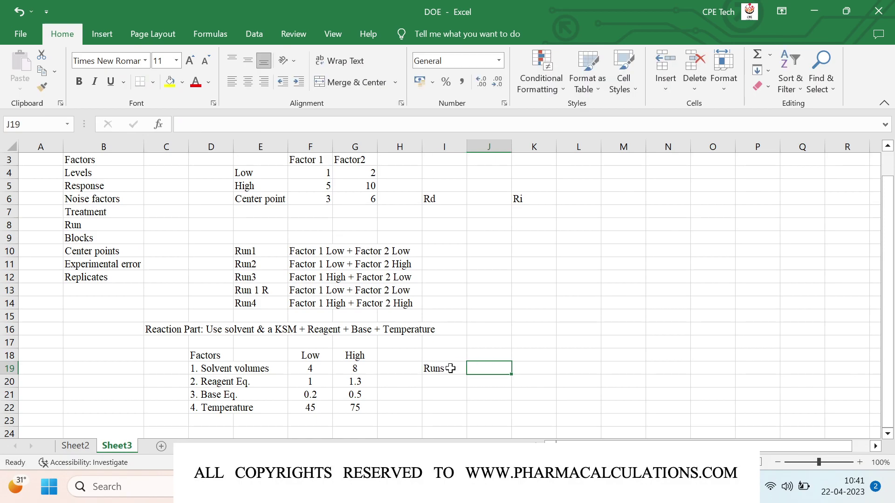
{"action": "type", "text": "Levels"}
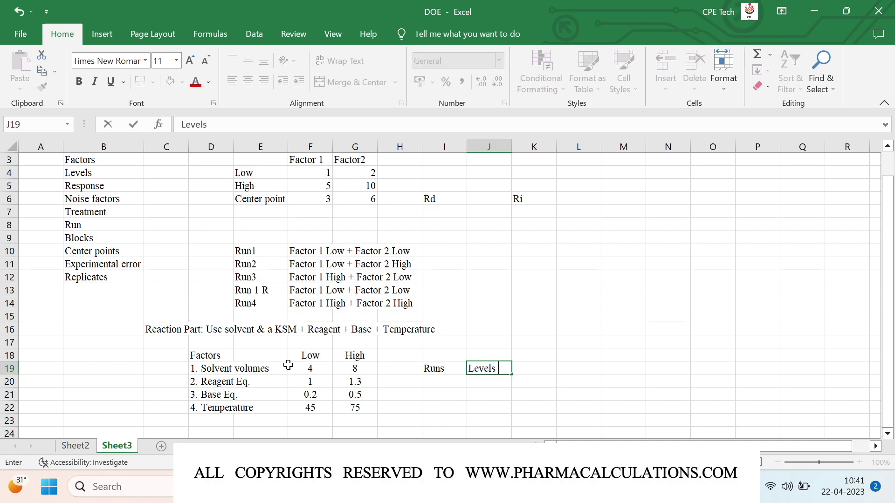
{"action": "type", "text": " ^ Factors"}
{"action": "key", "text": "Return"}
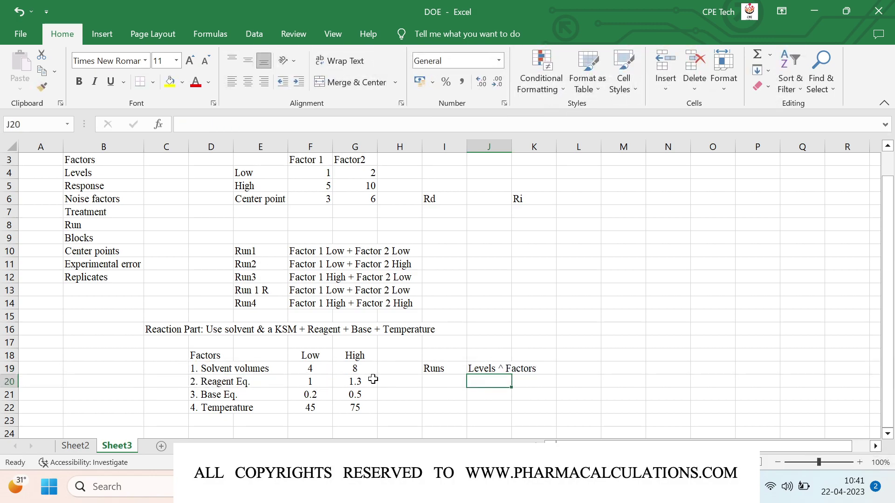
Step: Compute run counts with =2^4, =2^(4-1) and =2^(4-2) in J21:J23
{"action": "left_click", "coordinate": [479, 397]}
{"action": "type", "text": "=2"}
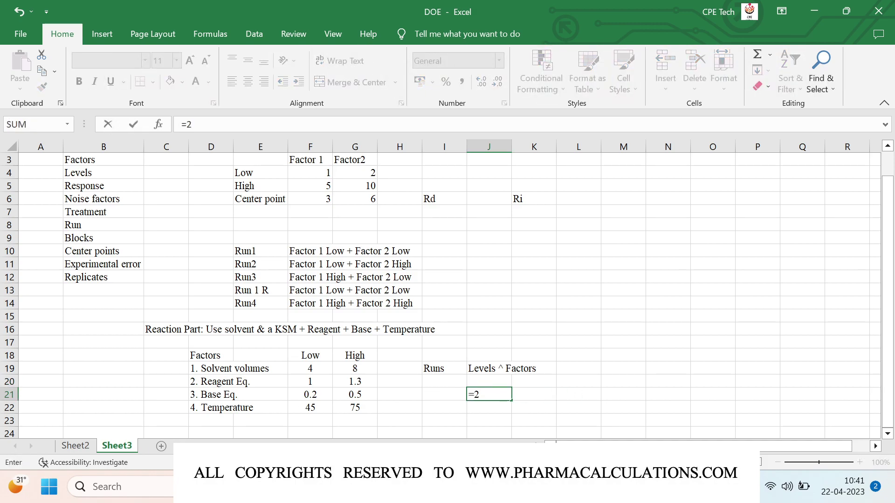
{"action": "type", "text": "^4"}
{"action": "key", "text": "Return"}
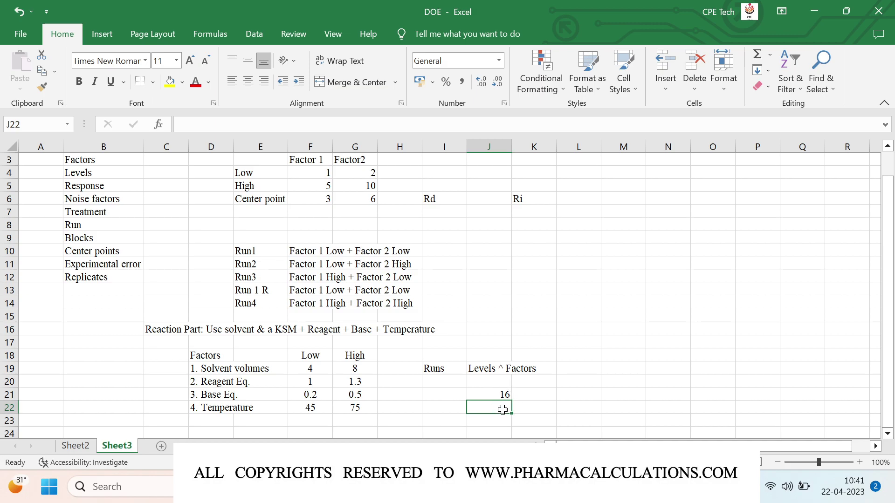
{"action": "type", "text": "=2"}
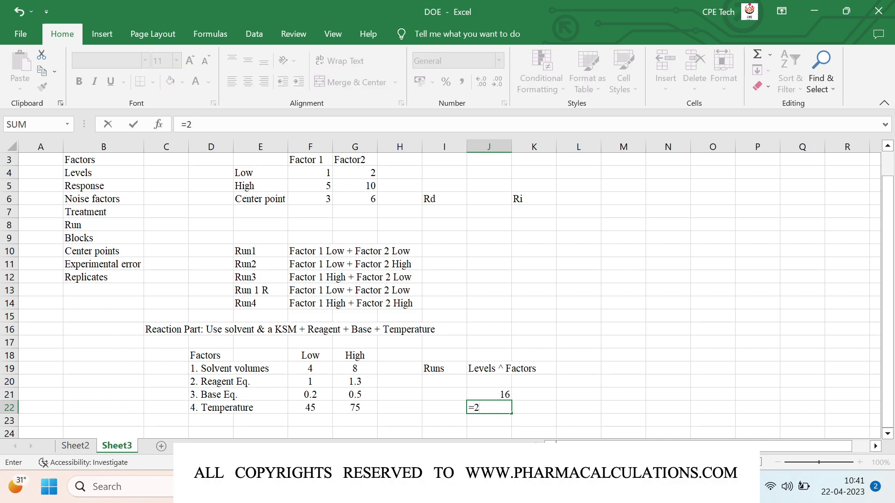
{"action": "type", "text": "^(4-1)"}
{"action": "key", "text": "ctrl+Return"}
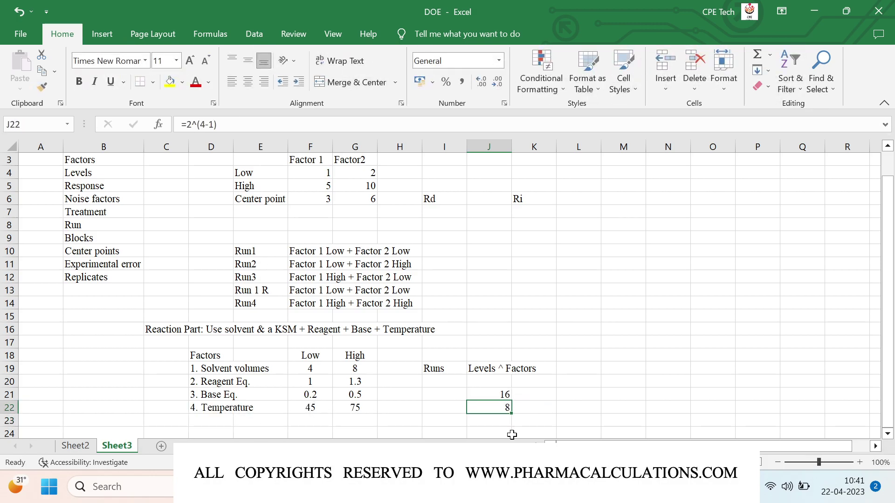
{"action": "key", "text": "Down"}
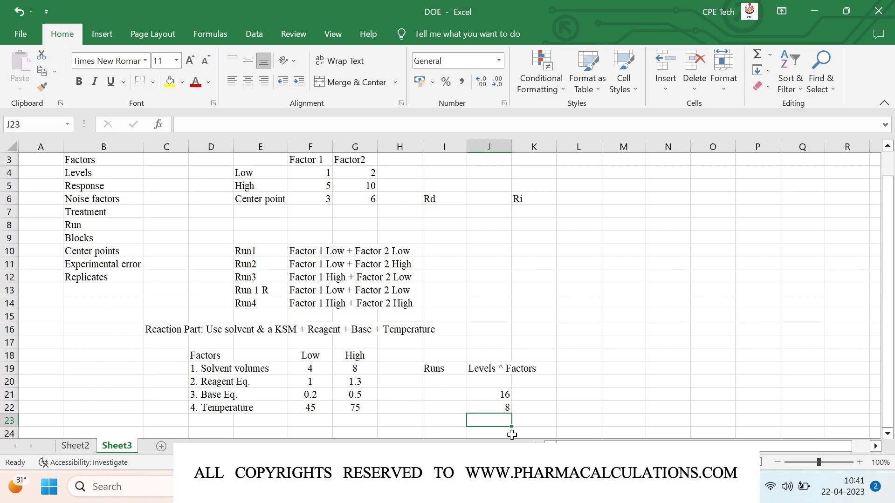
{"action": "type", "text": "=2"}
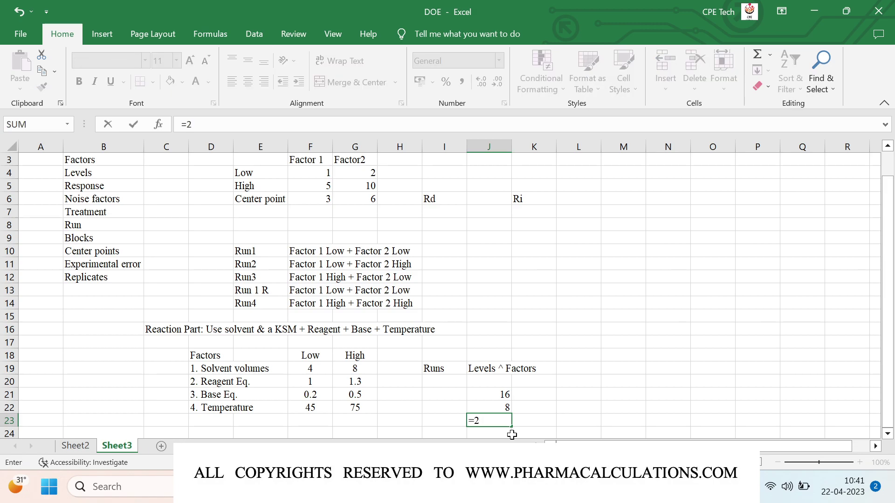
{"action": "type", "text": "^(4-2)"}
{"action": "key", "text": "Return"}
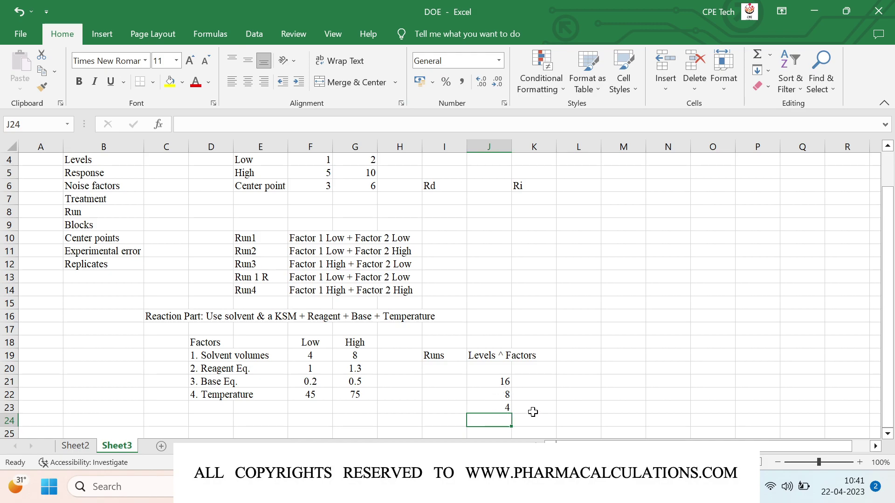
Step: Label the 16 and 8 run counts 'Full factorial' and 'Half factorial', autofitting column I
{"action": "left_click", "coordinate": [433, 396]}
{"action": "type", "text": "H"}
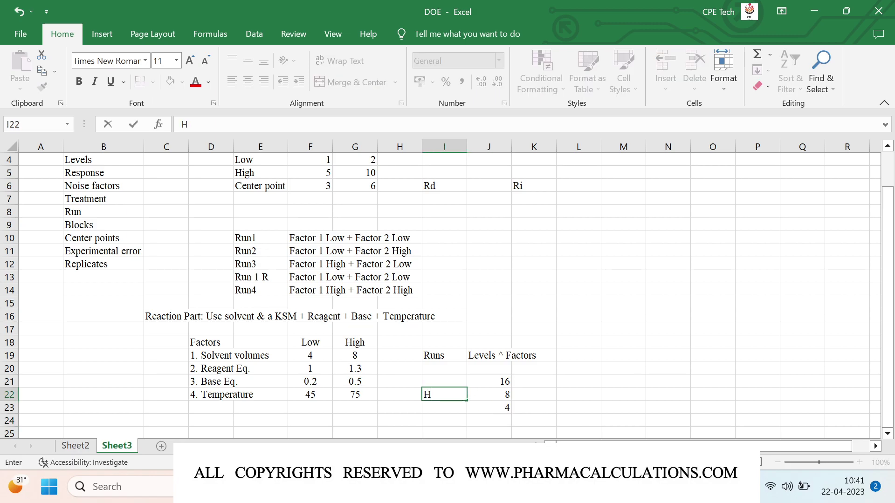
{"action": "type", "text": "alf factorial"}
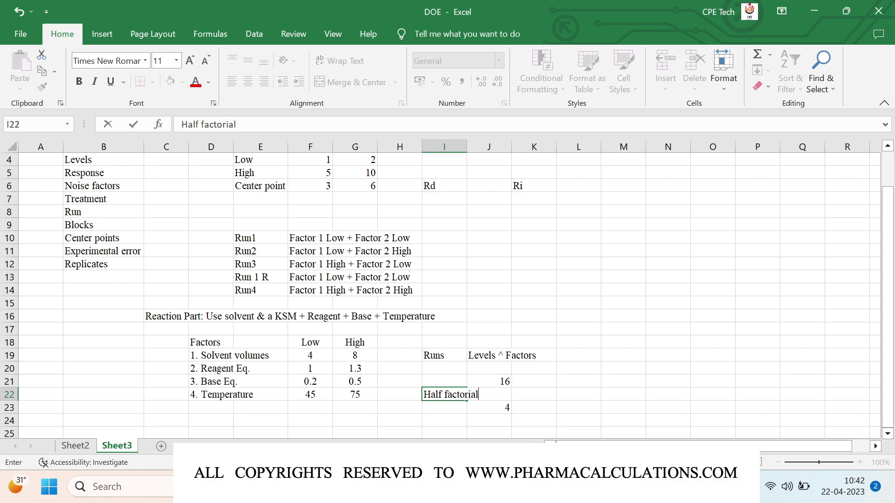
{"action": "key", "text": "Up"}
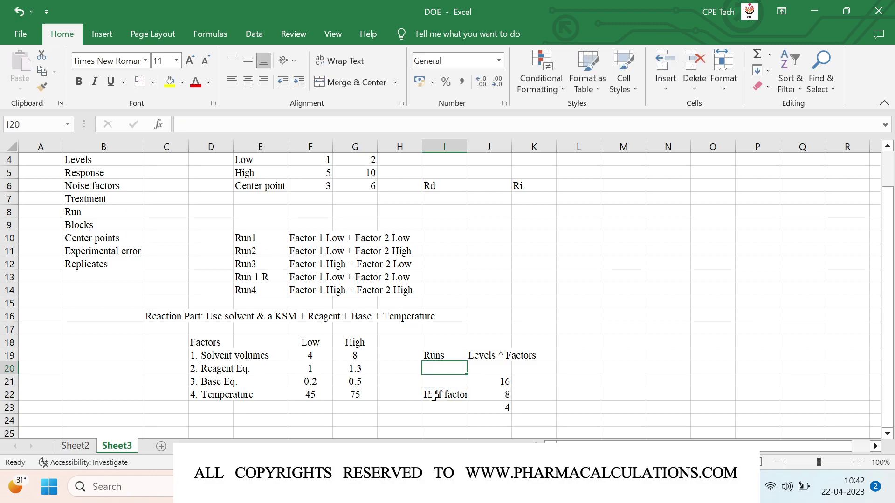
{"action": "type", "text": "Full "}
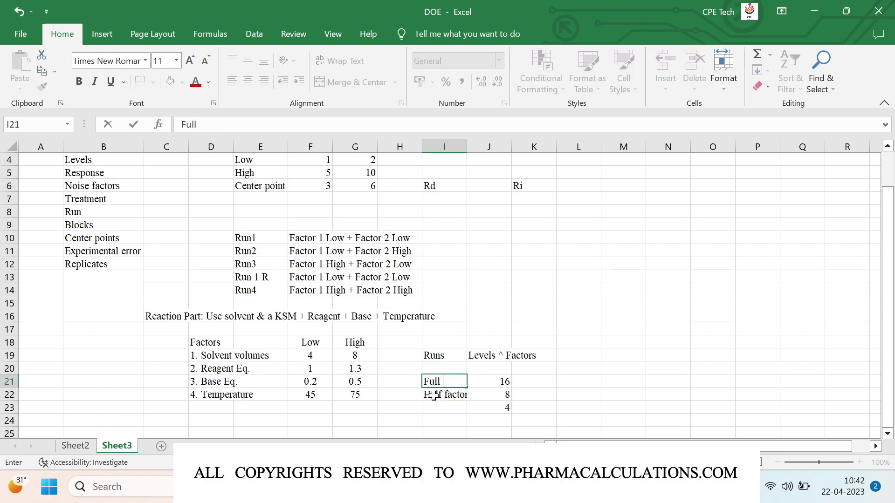
{"action": "type", "text": "factorial"}
{"action": "key", "text": "Return"}
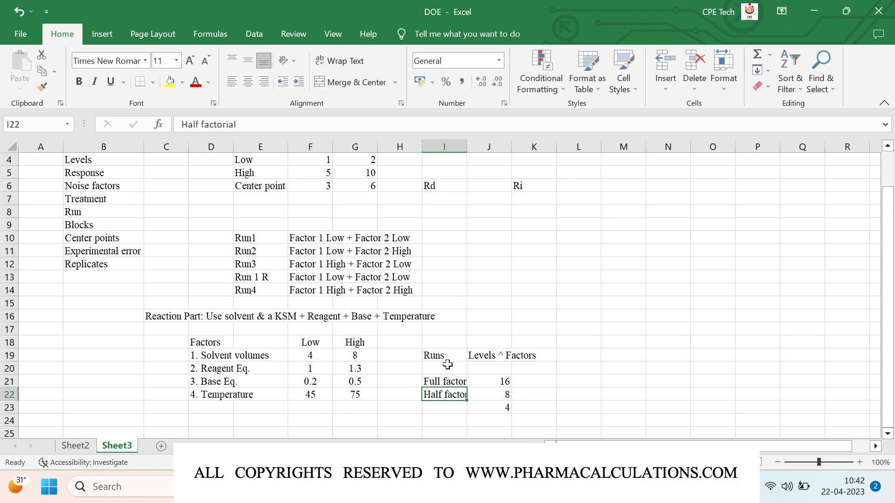
{"action": "double_click", "coordinate": [467, 146]}
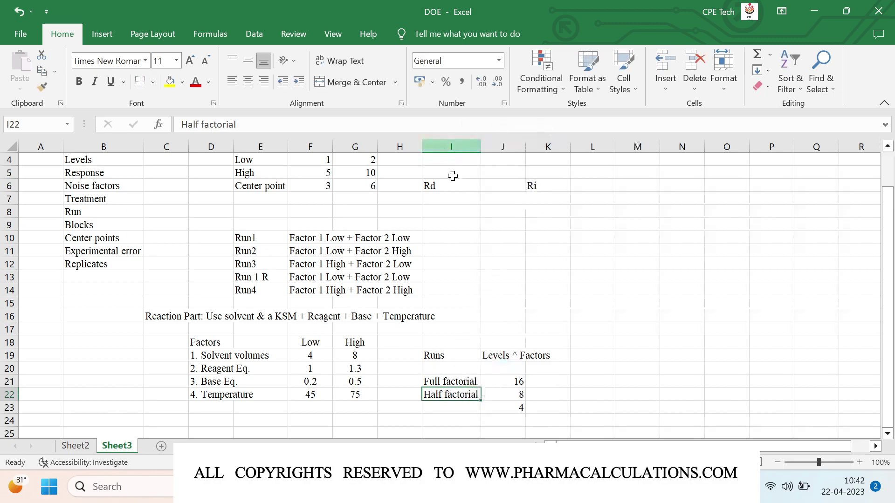
Step: Label the 4-run count 'Quarter factorial' and autofit column I again
{"action": "left_click", "coordinate": [428, 411]}
{"action": "type", "text": "Quatter"}
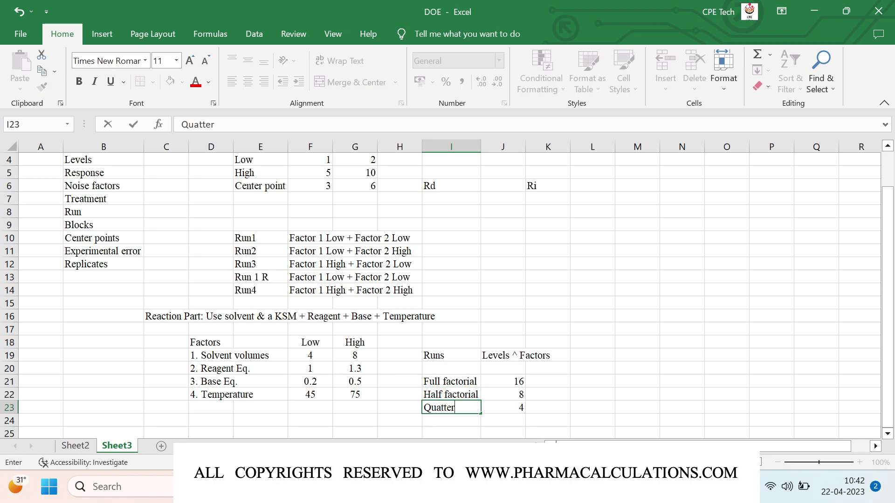
{"action": "key", "text": "BackSpace"}
{"action": "key", "text": "BackSpace"}
{"action": "key", "text": "BackSpace"}
{"action": "key", "text": "BackSpace"}
{"action": "type", "text": "rter factorial"}
{"action": "key", "text": "Return"}
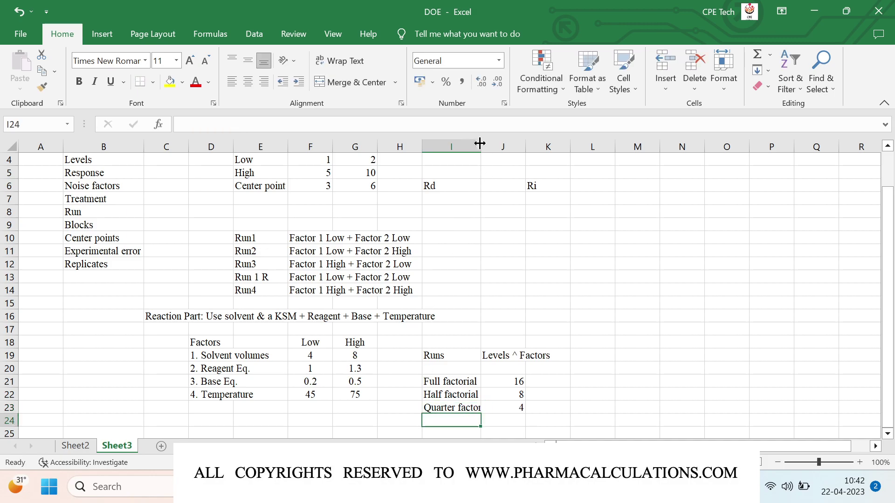
{"action": "double_click", "coordinate": [480, 142]}
Step: Review the available designs and resolutions table in Minitab, then close it
{"action": "mouse_move", "coordinate": [606, 487]}
{"action": "left_click", "coordinate": [607, 410]}
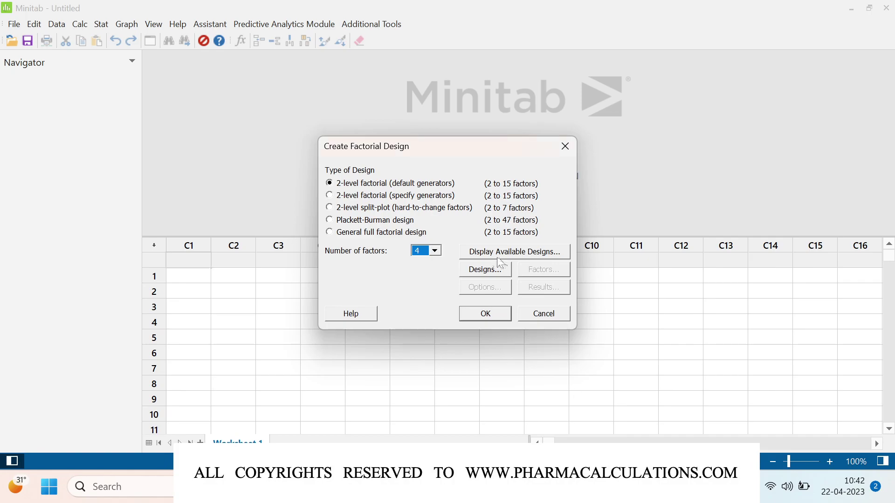
{"action": "left_click", "coordinate": [512, 256]}
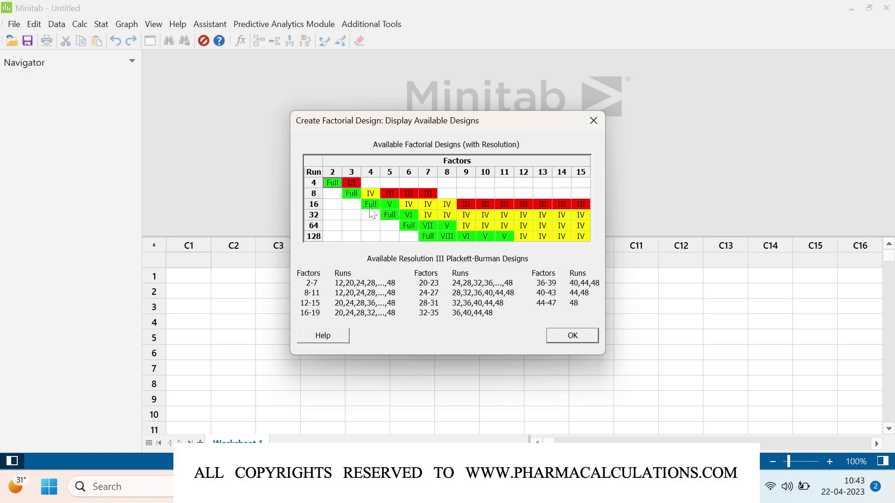
{"action": "left_click", "coordinate": [568, 342]}
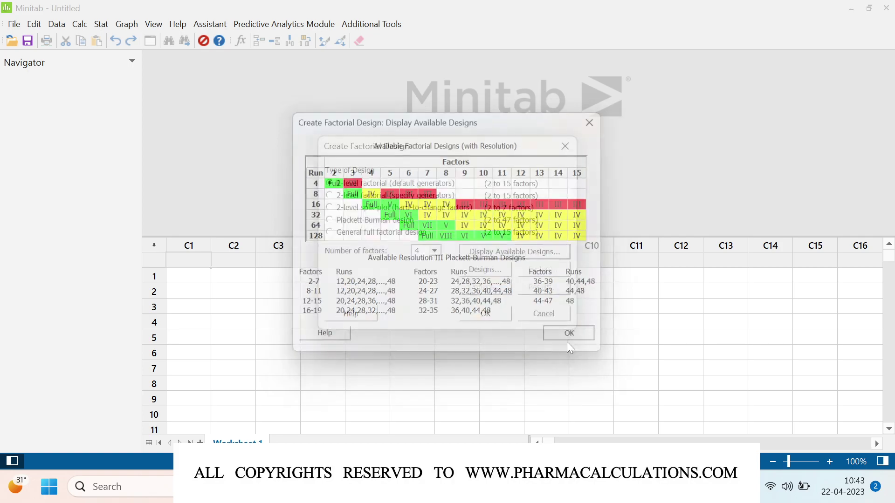
Step: Choose the 16-run 2^4 Full factorial in the Designs dialog, then return to Excel
{"action": "left_click", "coordinate": [492, 274]}
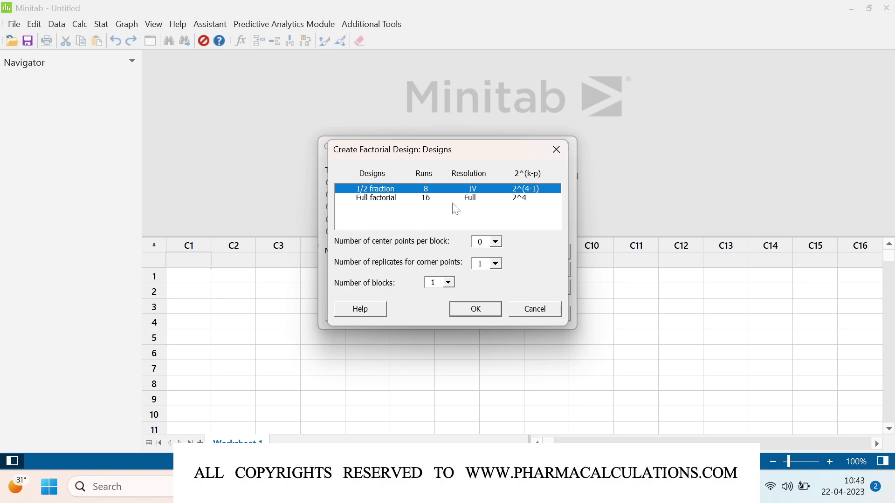
{"action": "left_click", "coordinate": [381, 199]}
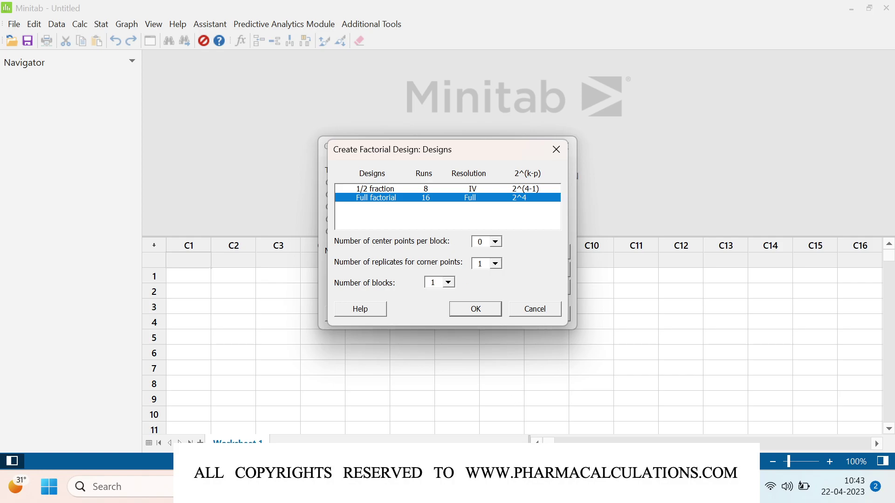
{"action": "key", "text": "alt+Tab"}
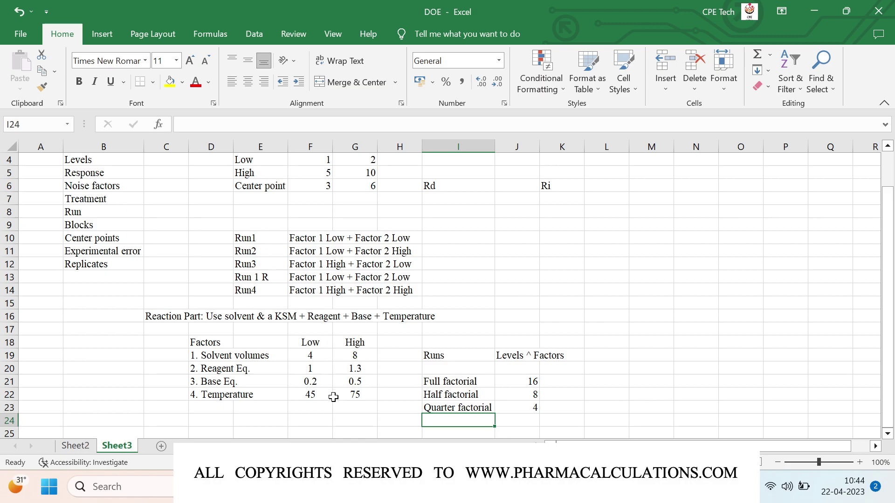
Step: Review the DOE factor table on Sheet3 in Excel, then return to Minitab's 16-run Full factorial design choices
{"action": "key", "text": "alt+Tab"}
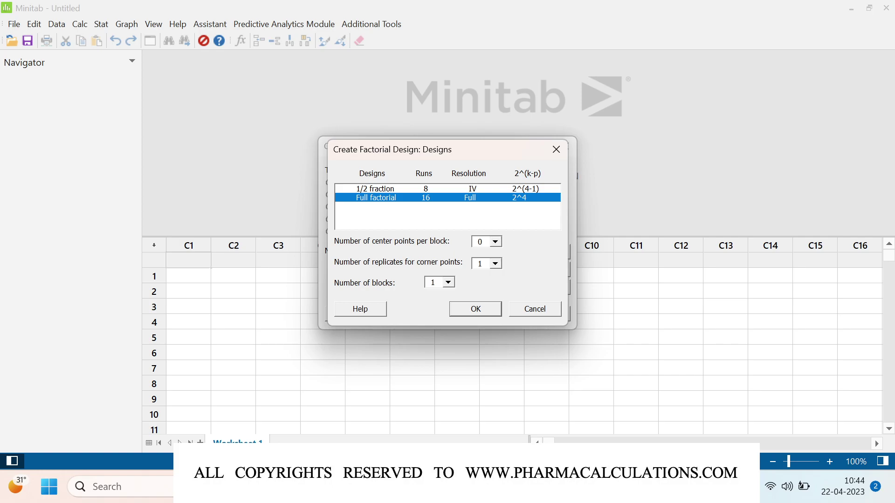
{"action": "mouse_move", "coordinate": [602, 487]}
{"action": "left_click", "coordinate": [602, 401]}
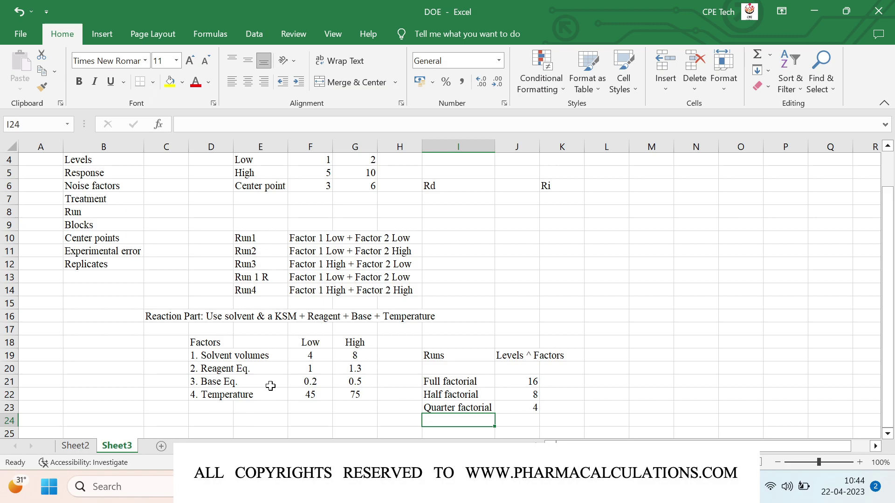
{"action": "key", "text": "alt+Tab"}
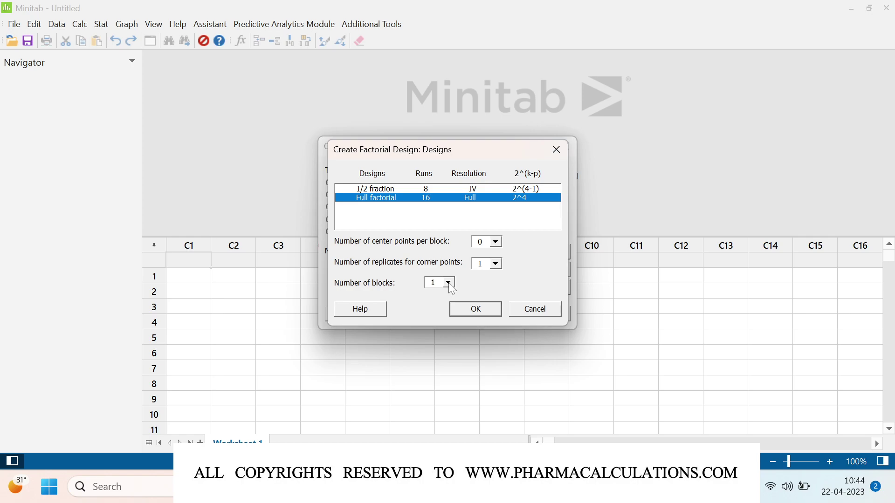
Step: Keep the full factorial at 1 block and accept the Designs sub-dialog
{"action": "left_click", "coordinate": [448, 283]}
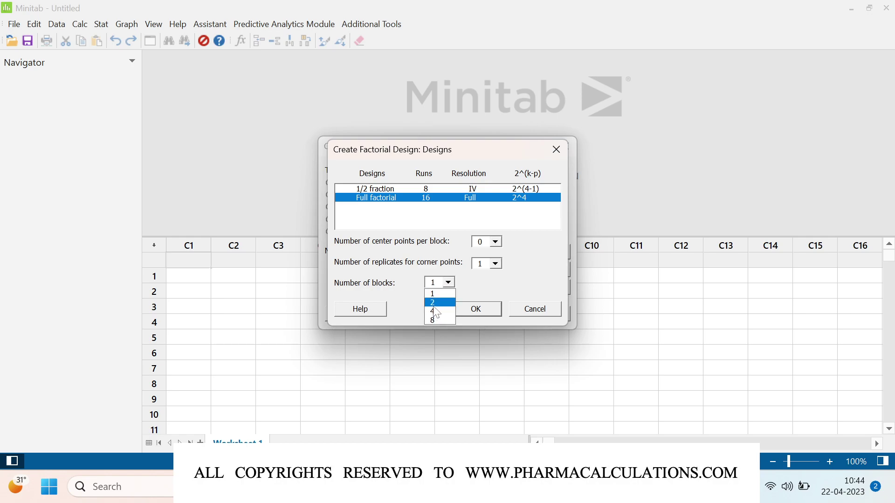
{"action": "left_click", "coordinate": [519, 293]}
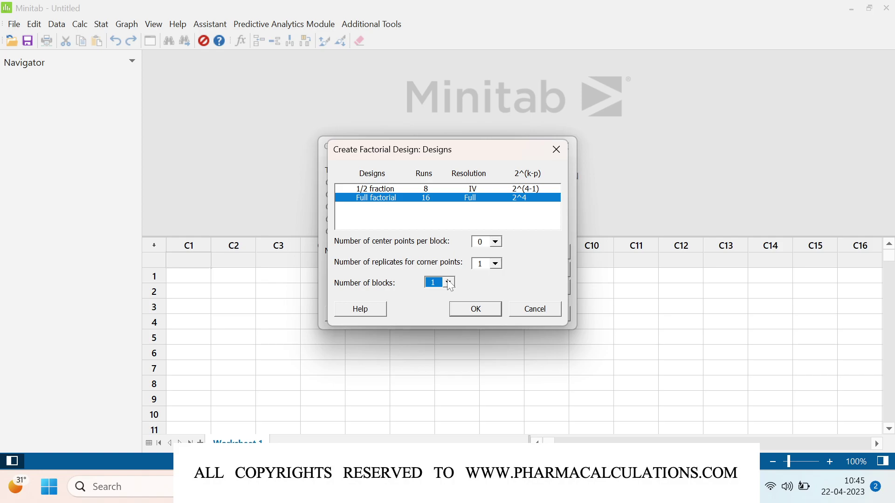
{"action": "left_click", "coordinate": [486, 311]}
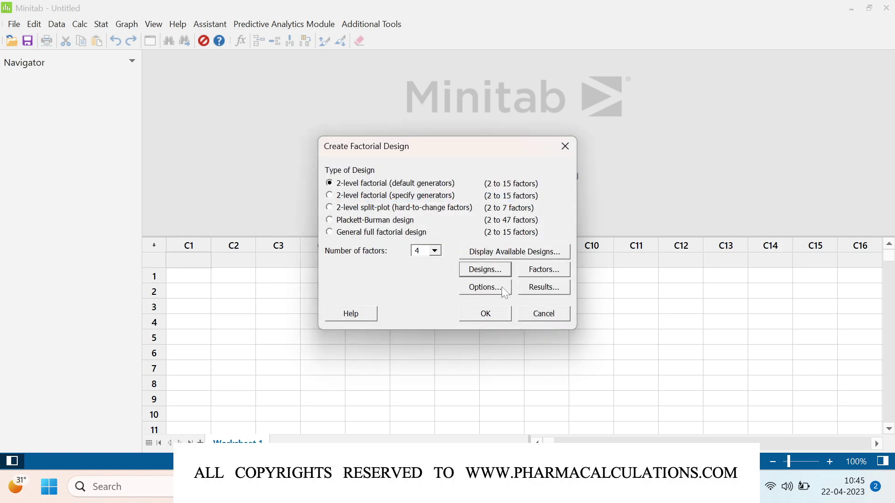
Step: Name the four factors Solvent Vol., Reagent Eq., Base Eq. and Temperature
{"action": "left_click", "coordinate": [544, 270]}
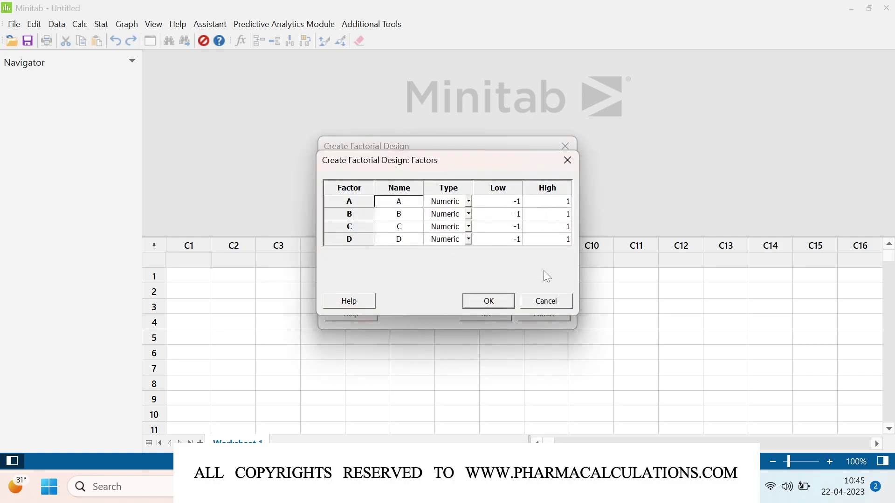
{"action": "left_click", "coordinate": [395, 204]}
{"action": "type", "text": "Solvent Vol."}
{"action": "key", "text": "Down"}
{"action": "type", "text": "Reagent"}
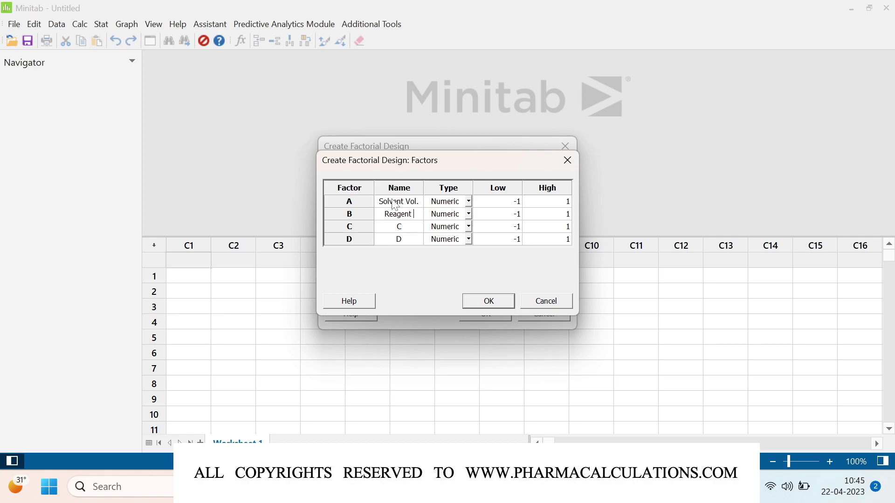
{"action": "type", "text": " Eq."}
{"action": "key", "text": "Down"}
{"action": "type", "text": "Bss"}
{"action": "key", "text": "BackSpace"}
{"action": "key", "text": "BackSpace"}
{"action": "type", "text": "ase Eq."}
{"action": "key", "text": "Return"}
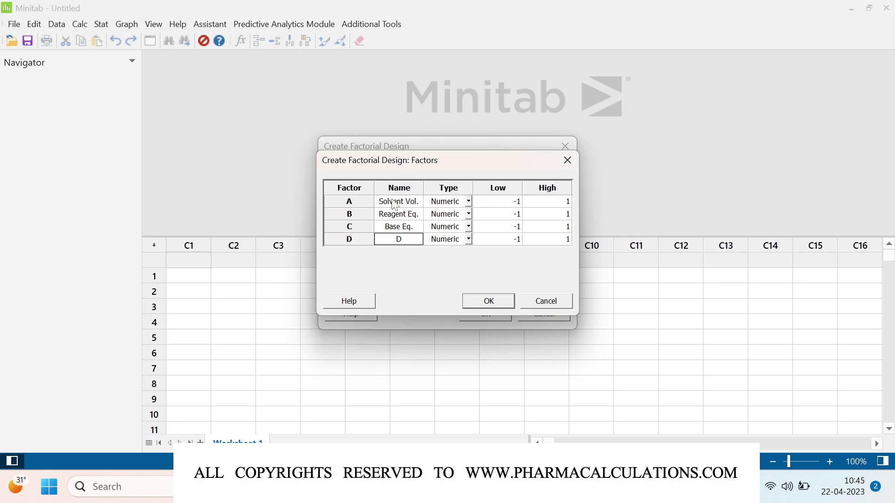
{"action": "type", "text": "Temperature"}
Step: Set Solvent Vol. levels to 4–8 and Reagent Eq. levels to 1–1.3
{"action": "left_click", "coordinate": [506, 203]}
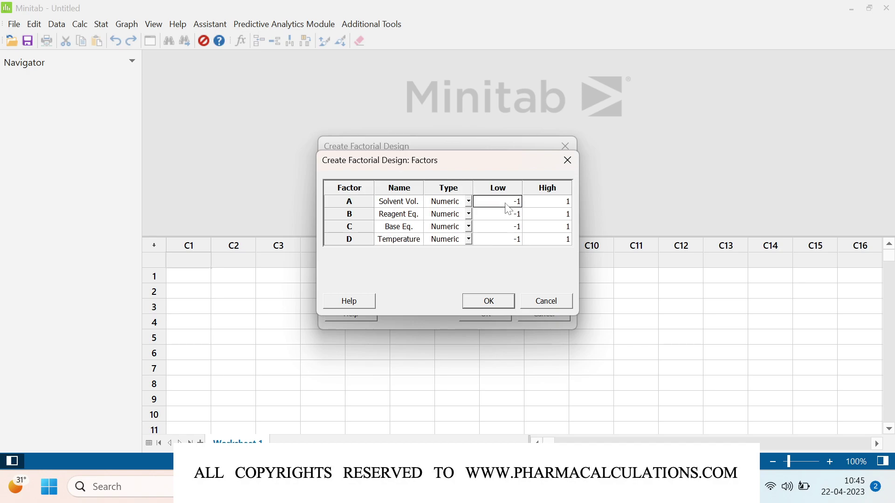
{"action": "type", "text": "4"}
{"action": "left_click", "coordinate": [543, 209]}
{"action": "type", "text": "8"}
{"action": "left_click", "coordinate": [504, 218]}
{"action": "type", "text": "1"}
{"action": "left_click", "coordinate": [543, 215]}
{"action": "type", "text": "1.3"}
Step: Set Base Eq. levels to 0.2–0.5 and Temperature's high level to 75, then confirm
{"action": "left_click", "coordinate": [503, 227]}
{"action": "key", "text": "BackSpace"}
{"action": "key", "text": "BackSpace"}
{"action": "type", "text": "0.2"}
{"action": "left_click", "coordinate": [552, 233]}
{"action": "key", "text": "BackSpace"}
{"action": "type", "text": "0.5"}
{"action": "left_click", "coordinate": [501, 243]}
{"action": "left_click", "coordinate": [541, 241]}
{"action": "key", "text": "BackSpace"}
{"action": "type", "text": "75"}
{"action": "left_click", "coordinate": [489, 302]}
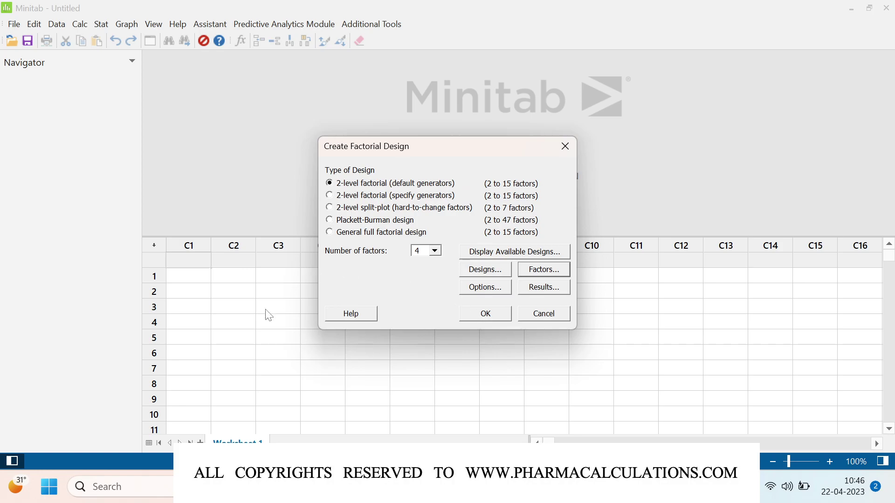
Step: Generate the 16-run full factorial worksheet and start heading column C9 as Purity
{"action": "left_click", "coordinate": [486, 314]}
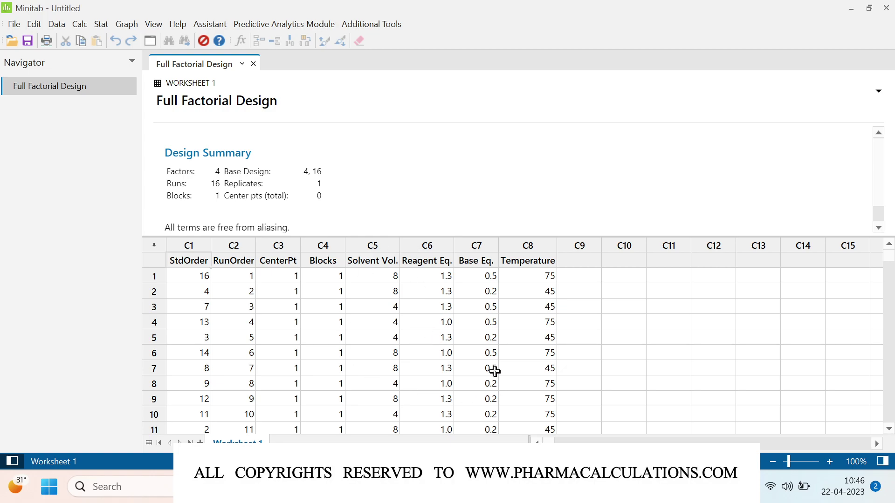
{"action": "left_click_drag", "start_coordinate": [395, 236], "coordinate": [392, 186]}
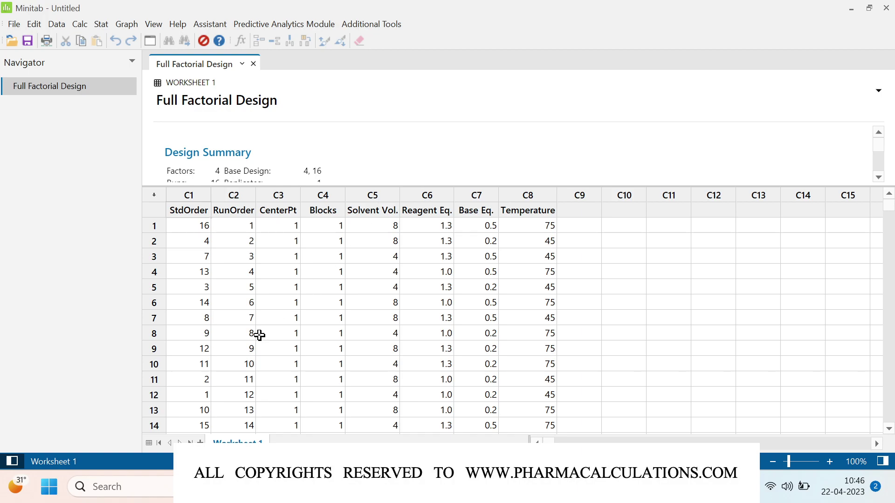
{"action": "scroll", "coordinate": [260, 335], "scroll_direction": "down", "scroll_amount": 2}
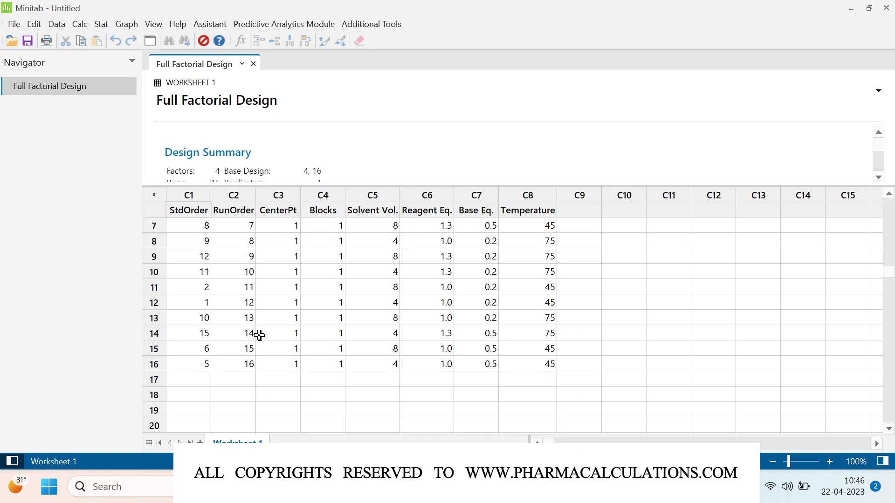
{"action": "scroll", "coordinate": [505, 345], "scroll_direction": "up", "scroll_amount": 2}
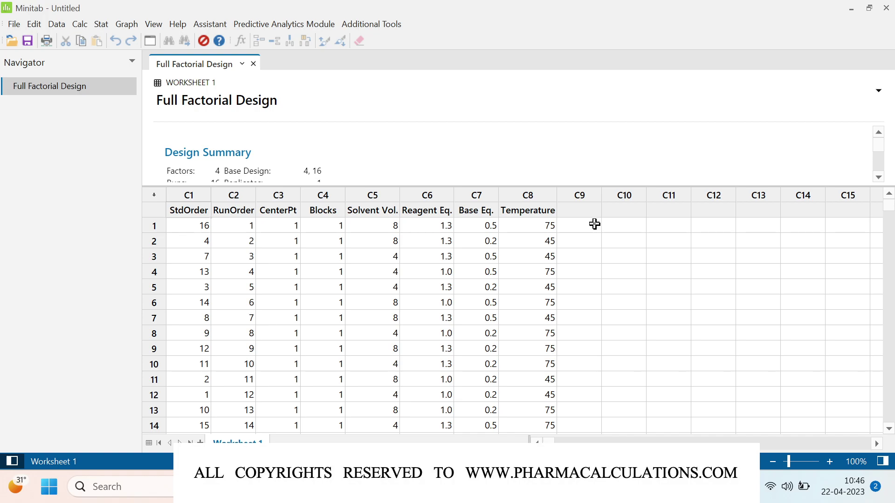
{"action": "left_click", "coordinate": [579, 212]}
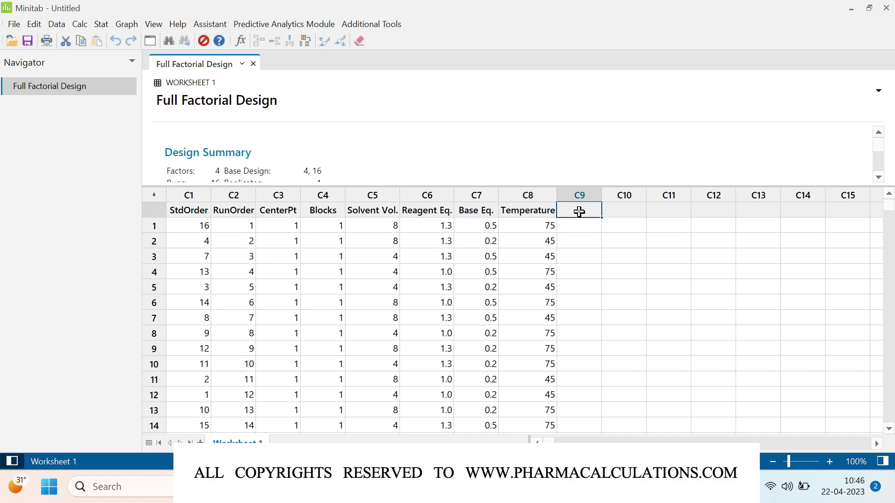
{"action": "type", "text": "Purity"}
Step: Commit Purity in C9 and name columns C10 and C11 RS1 and RS2
{"action": "key", "text": "Tab"}
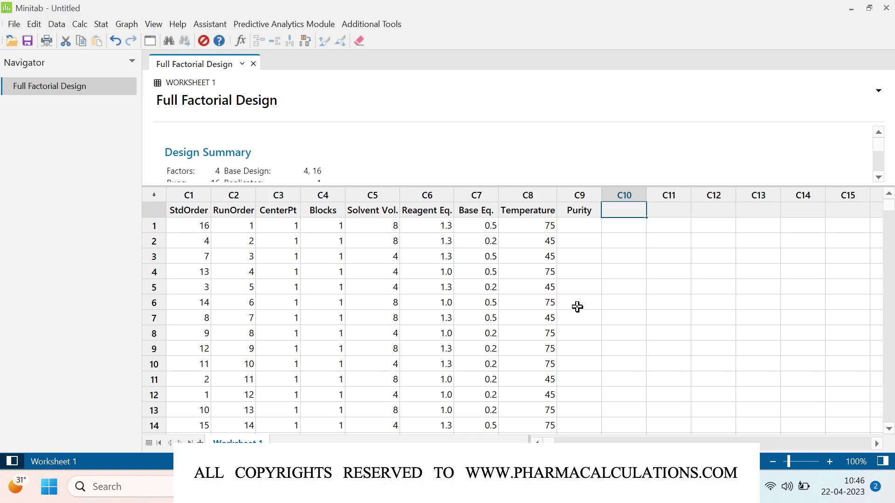
{"action": "type", "text": "RS1"}
{"action": "key", "text": "Tab"}
{"action": "type", "text": "R"}
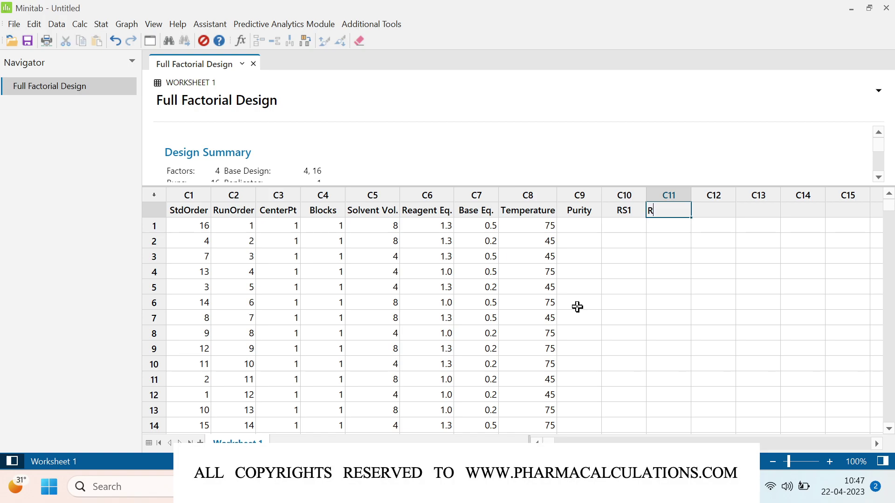
{"action": "type", "text": "S2"}
{"action": "key", "text": "Return"}
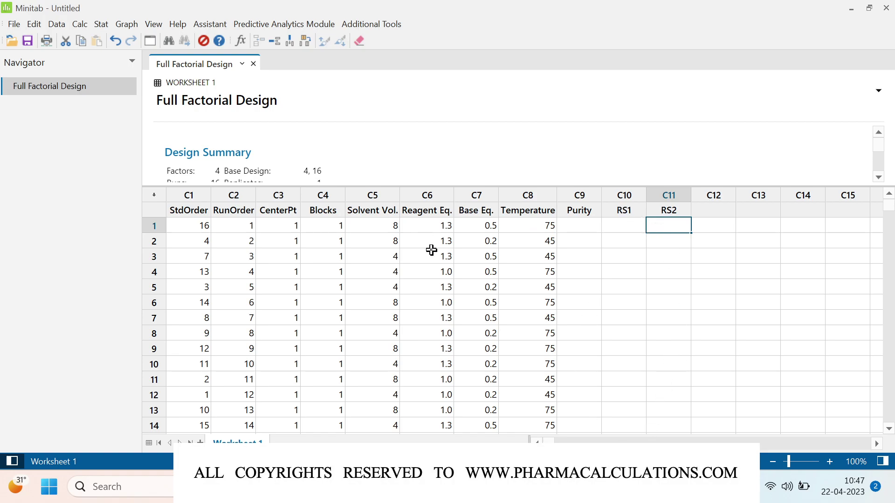
{"action": "scroll", "coordinate": [466, 335], "scroll_direction": "down", "scroll_amount": 1}
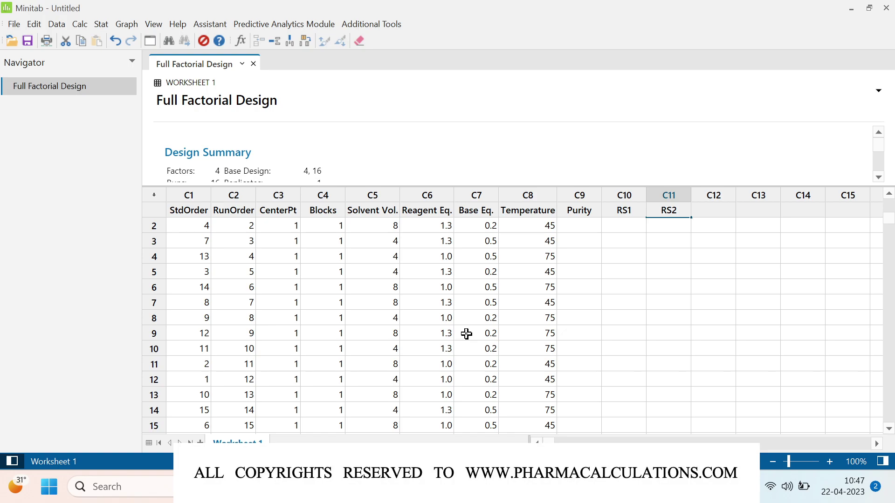
{"action": "scroll", "coordinate": [467, 334], "scroll_direction": "up", "scroll_amount": 1}
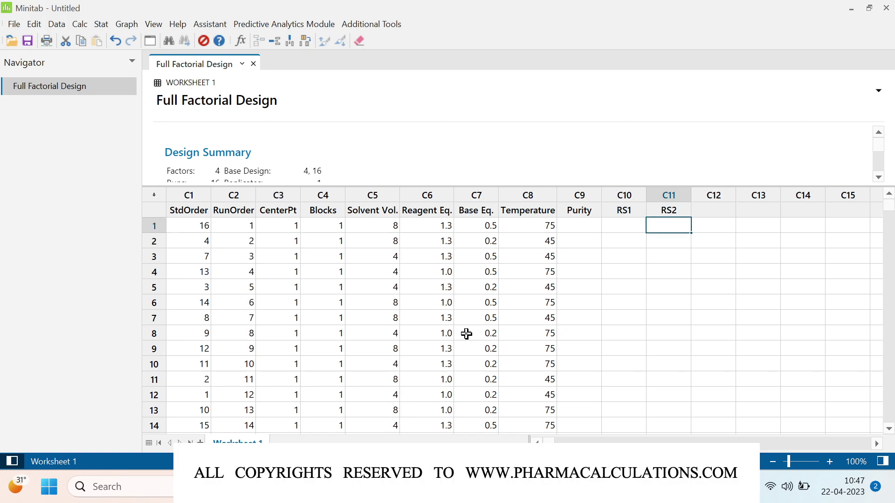
Step: Start a new Create Factorial Design, keeping the existing factor names and levels
{"action": "left_click", "coordinate": [104, 25]}
{"action": "mouse_move", "coordinate": [130, 86]}
{"action": "mouse_move", "coordinate": [254, 101]}
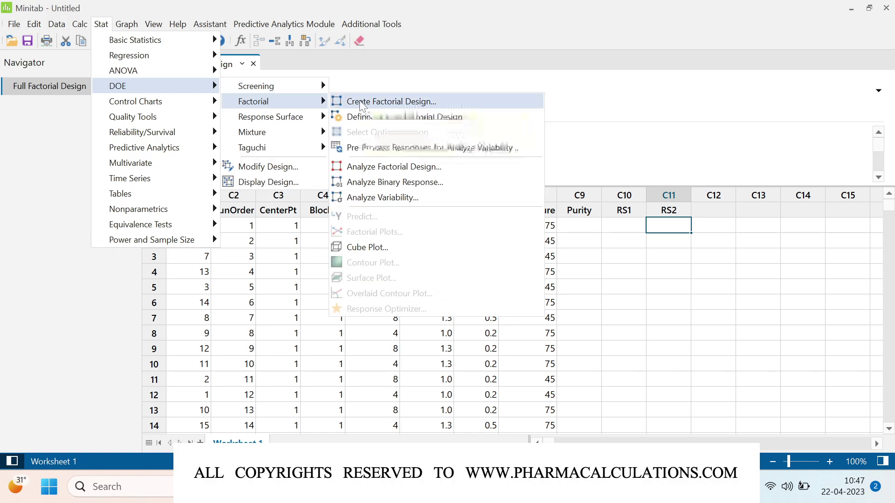
{"action": "left_click", "coordinate": [362, 104]}
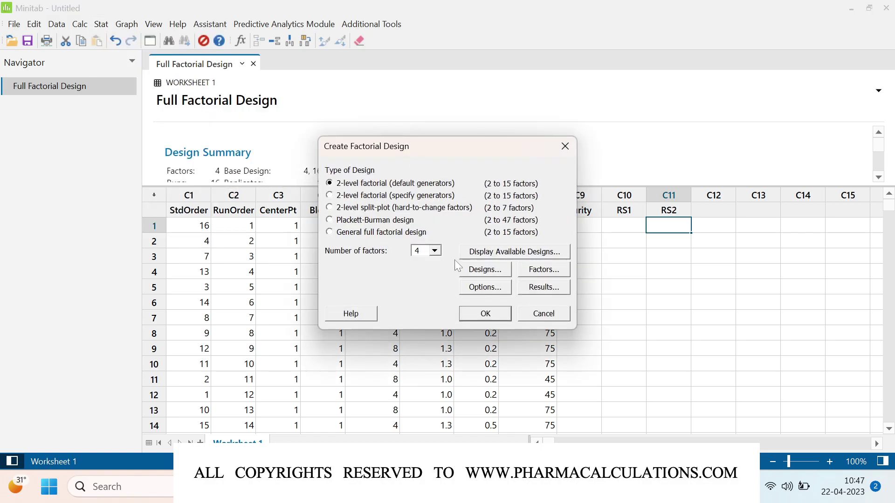
{"action": "left_click", "coordinate": [549, 274]}
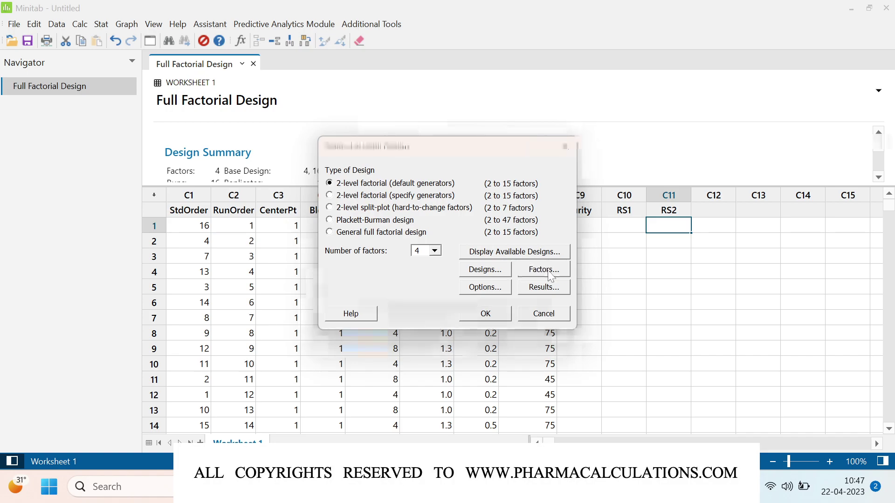
{"action": "left_click", "coordinate": [488, 300]}
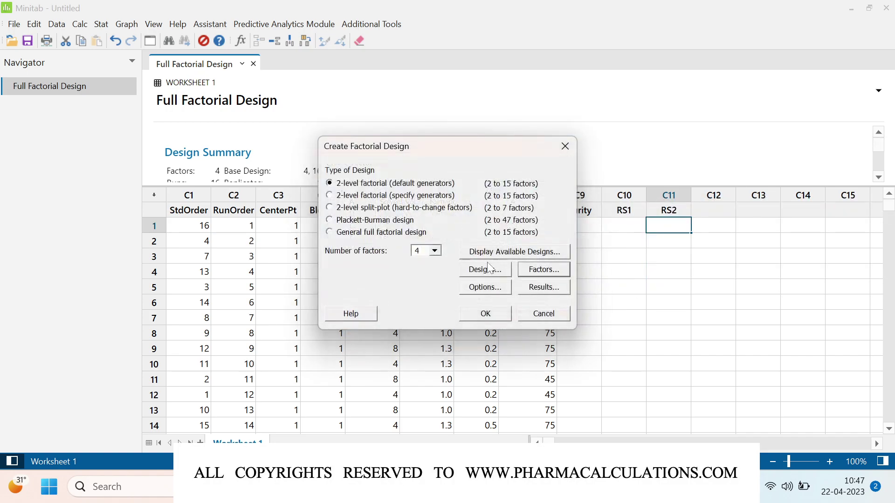
Step: Choose a 1/2 fraction with 2 center points and generate the 10-run design
{"action": "left_click", "coordinate": [489, 273]}
{"action": "left_click", "coordinate": [410, 190]}
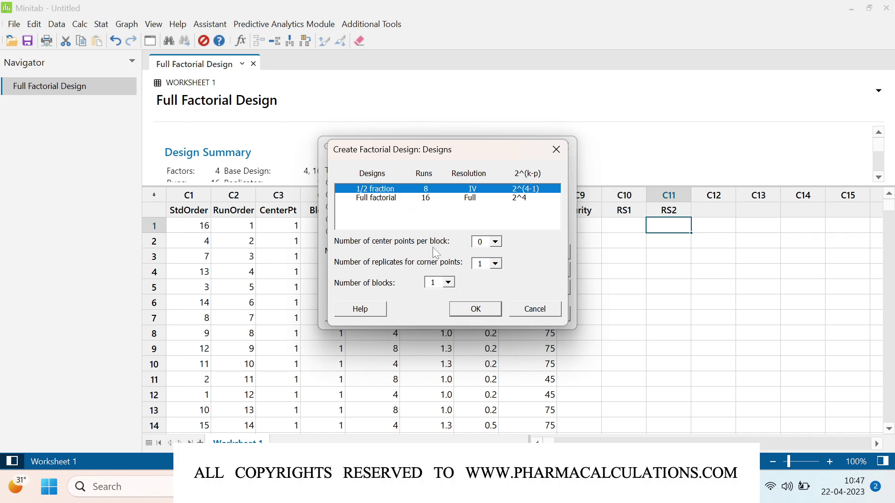
{"action": "left_click", "coordinate": [497, 241]}
{"action": "left_click", "coordinate": [482, 271]}
{"action": "left_click", "coordinate": [486, 313]}
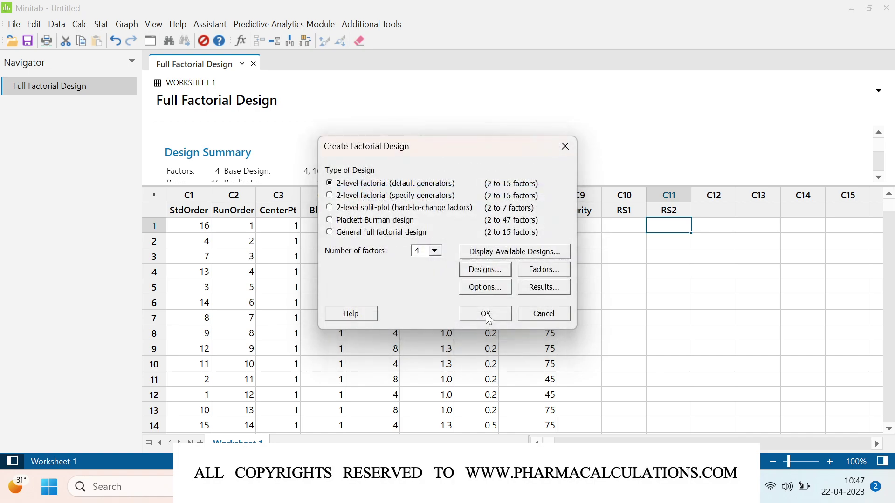
{"action": "left_click", "coordinate": [486, 312]}
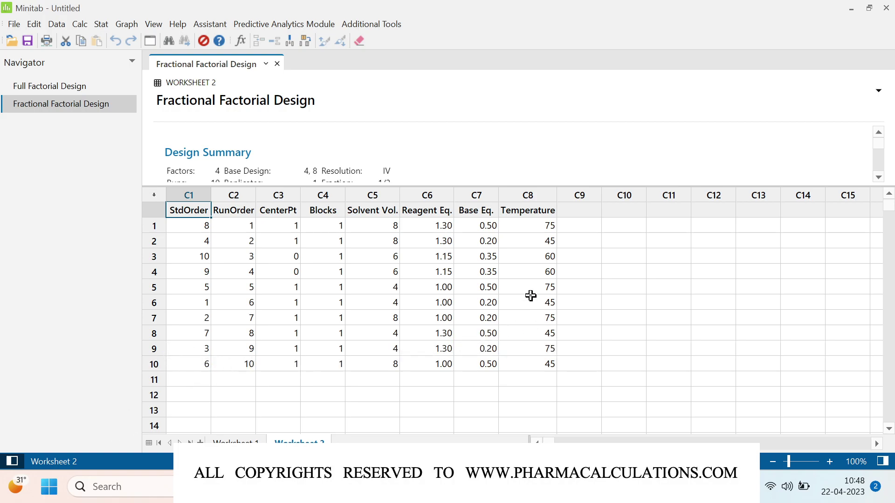
Step: Head Worksheet 2's columns C9–C11 as Purity, RS1 and RS2
{"action": "left_click", "coordinate": [574, 210]}
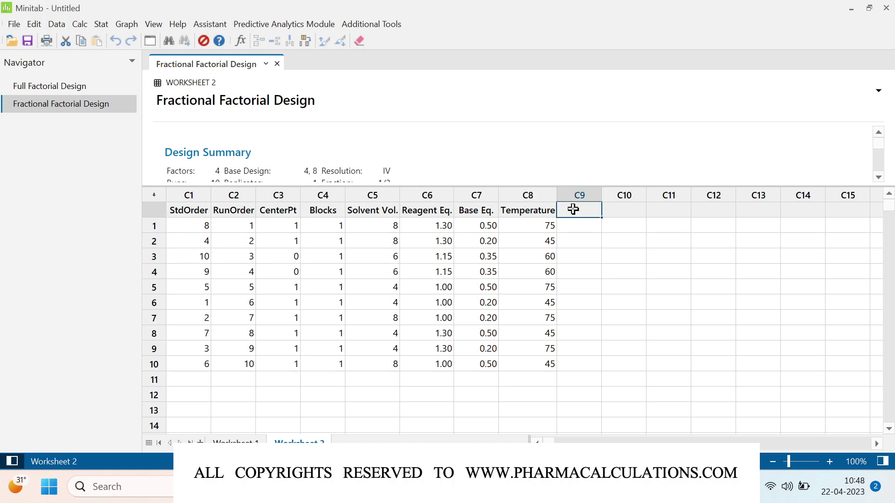
{"action": "type", "text": "Purity"}
{"action": "key", "text": "Tab"}
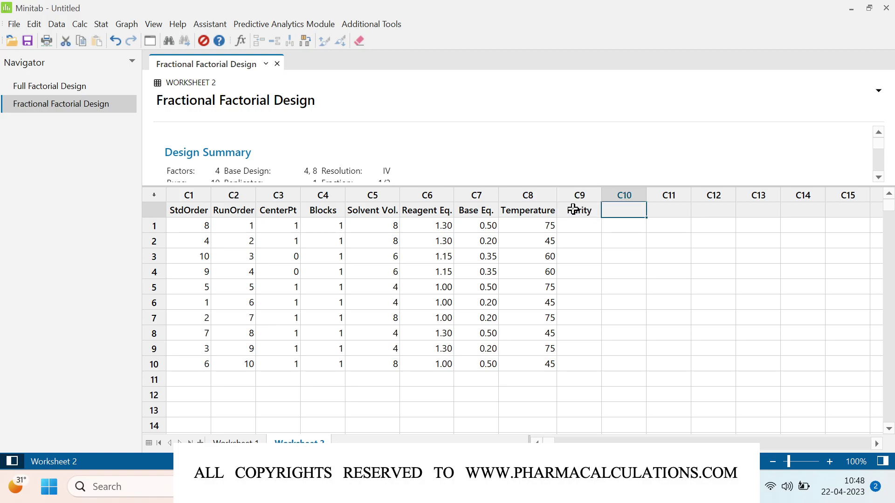
{"action": "type", "text": "RS1"}
{"action": "key", "text": "Tab"}
{"action": "type", "text": "RS2"}
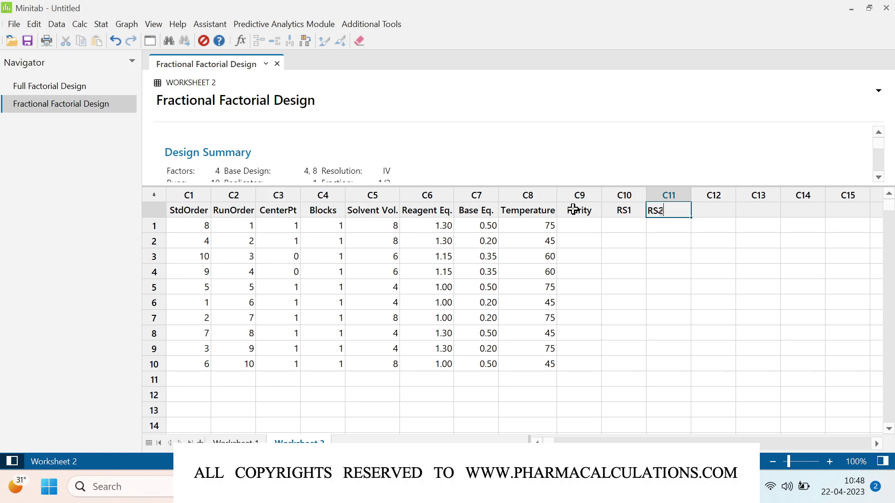
{"action": "key", "text": "Return"}
{"action": "key", "text": "Left"}
{"action": "key", "text": "Left"}
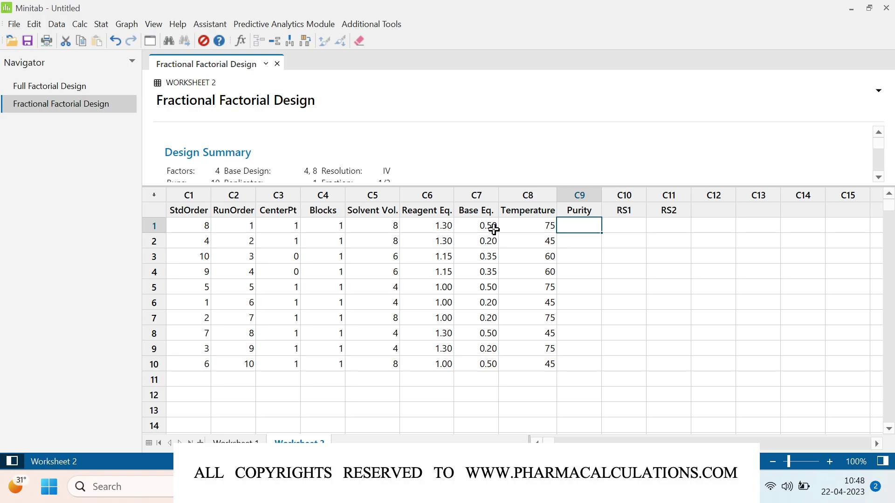
Step: Enter run 1 responses: Purity 93.07, RS1 0.67, RS2 0.08
{"action": "type", "text": "93.07"}
{"action": "key", "text": "Tab"}
{"action": "type", "text": "0.67"}
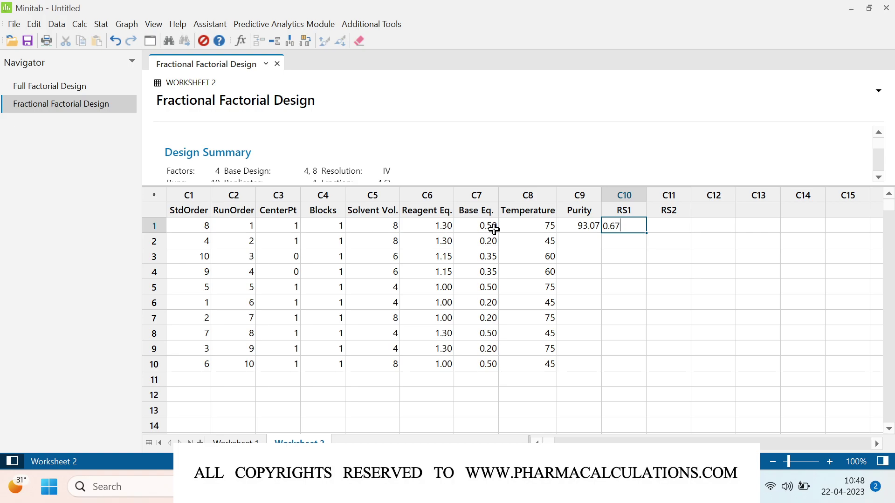
{"action": "key", "text": "Tab"}
{"action": "type", "text": "0.08"}
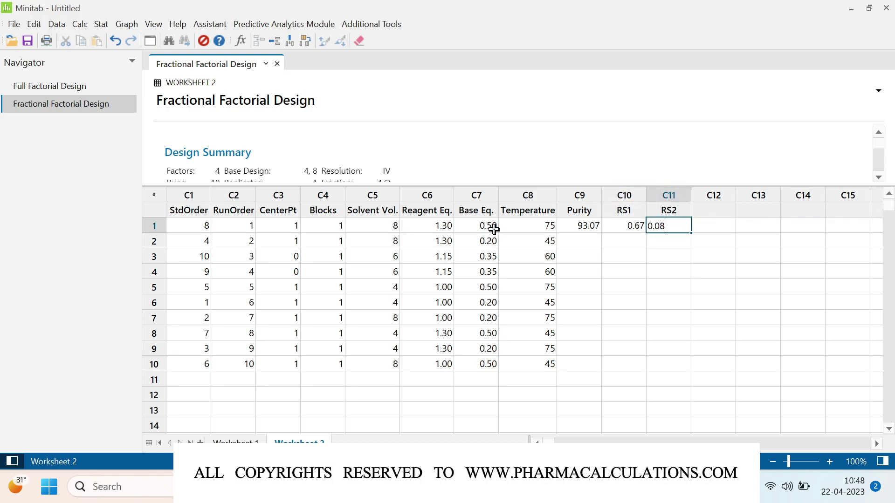
{"action": "key", "text": "Return"}
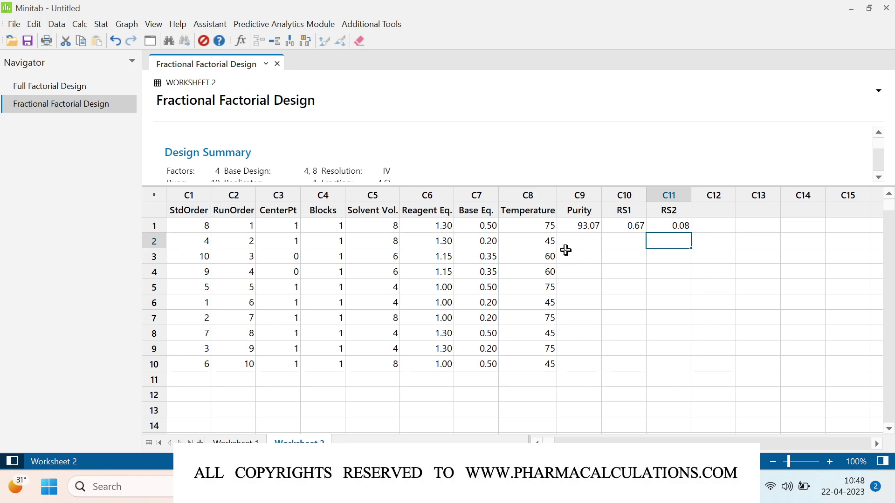
Step: Enter run 2 responses: Purity 96.2, RS1 0.51, RS2 0.09
{"action": "left_click", "coordinate": [379, 242]}
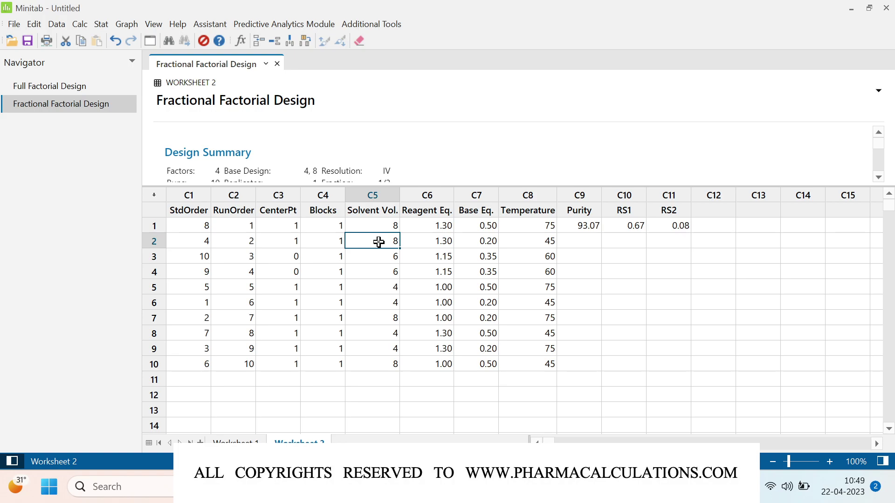
{"action": "key", "text": "Right"}
{"action": "key", "text": "Right"}
{"action": "key", "text": "Right"}
{"action": "key", "text": "Right"}
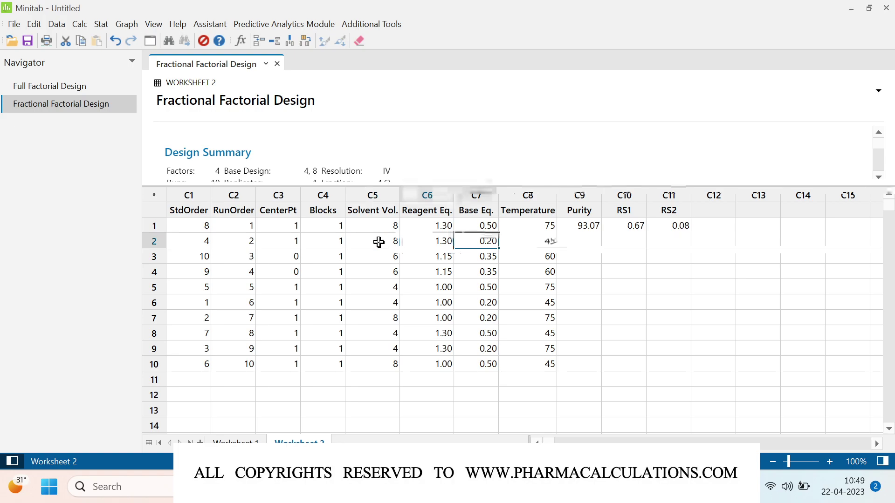
{"action": "type", "text": "96.2"}
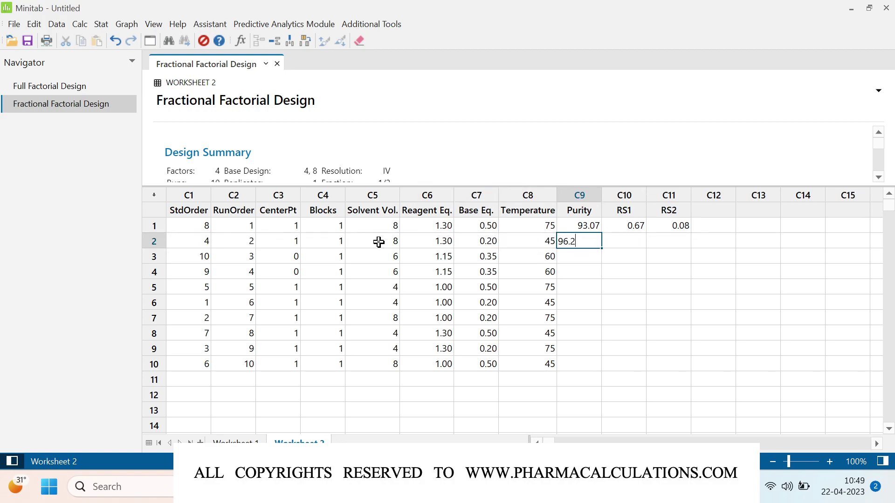
{"action": "key", "text": "Tab"}
{"action": "type", "text": "0.51"}
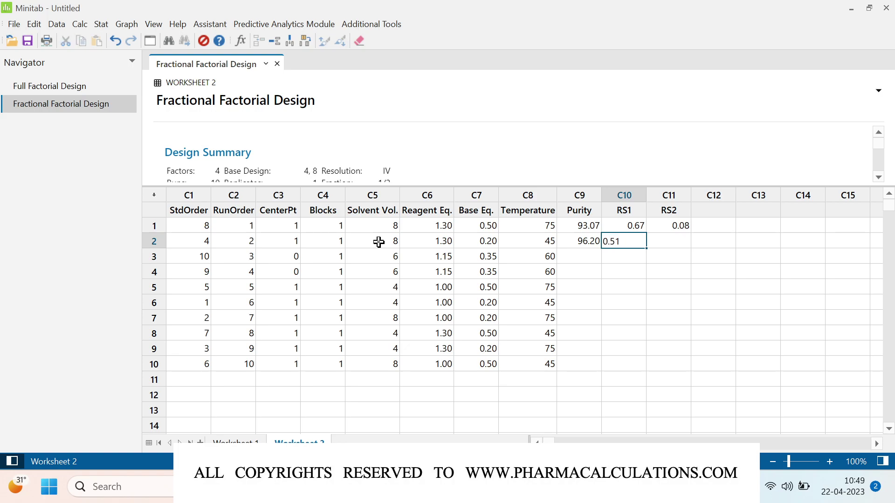
{"action": "key", "text": "Tab"}
{"action": "type", "text": "0.09"}
{"action": "key", "text": "Return"}
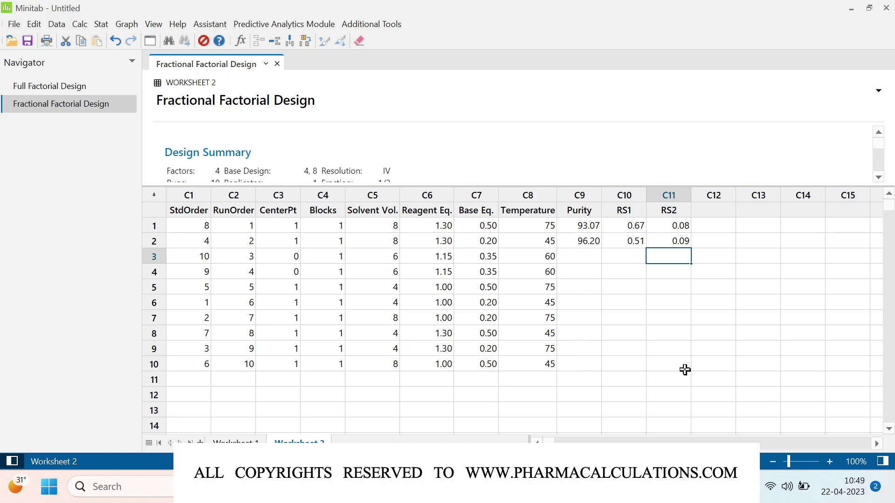
Step: Inspect run 3's factor settings, marking the center-point rows 3–4 across all four factors
{"action": "left_click", "coordinate": [583, 255]}
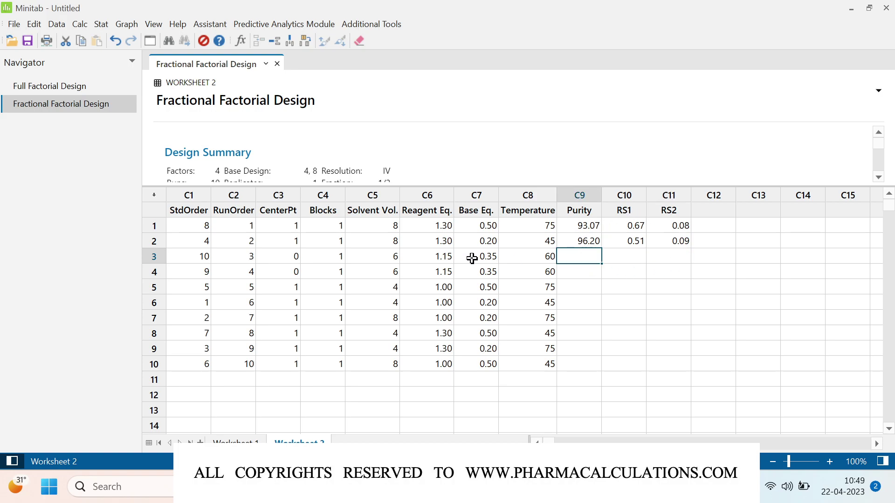
{"action": "left_click", "coordinate": [373, 258]}
{"action": "key", "text": "Right"}
{"action": "key", "text": "Right"}
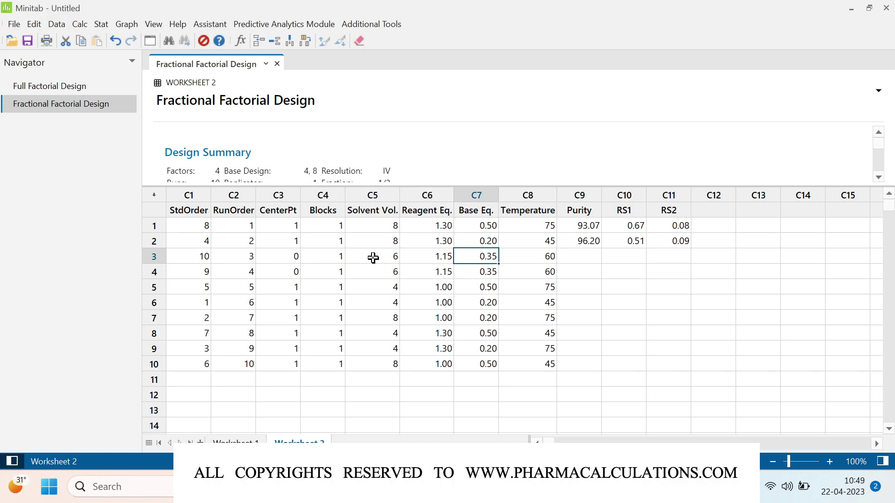
{"action": "key", "text": "Right"}
{"action": "key", "text": "Left"}
{"action": "key", "text": "Left"}
{"action": "key", "text": "Left"}
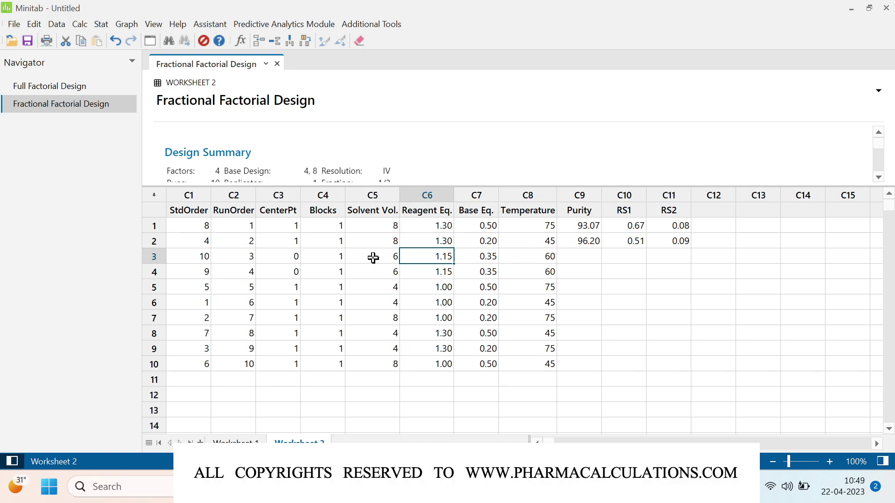
{"action": "key", "text": "shift+Down"}
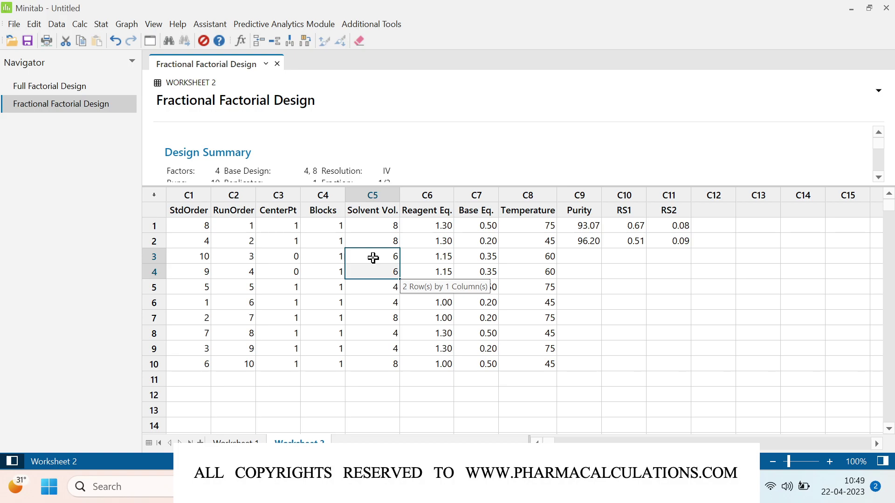
{"action": "key", "text": "shift+Right"}
{"action": "key", "text": "shift+Right"}
{"action": "key", "text": "shift+Right"}
{"action": "key", "text": "Right"}
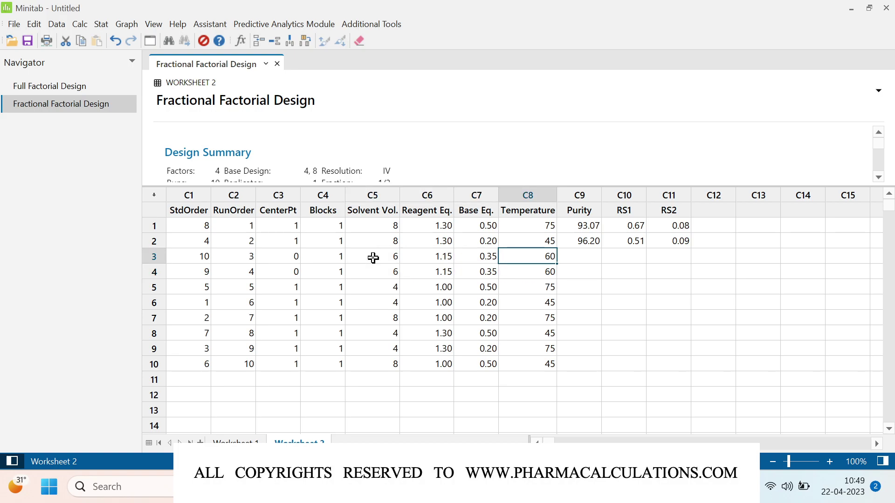
{"action": "key", "text": "Right"}
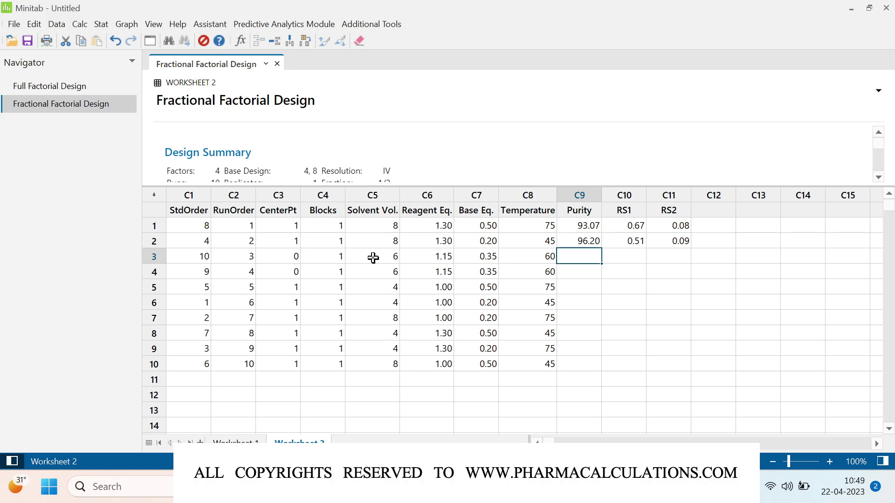
Step: Record run 3 responses: Purity 94.78, RS1 0.64, RS2 0.14
{"action": "type", "text": "94.78"}
{"action": "key", "text": "Tab"}
{"action": "type", "text": "0.64"}
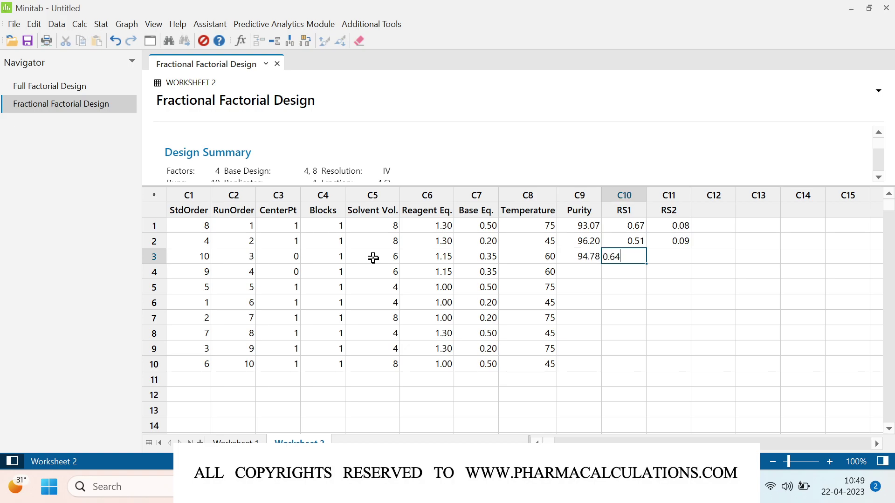
{"action": "key", "text": "Tab"}
{"action": "type", "text": "0.14"}
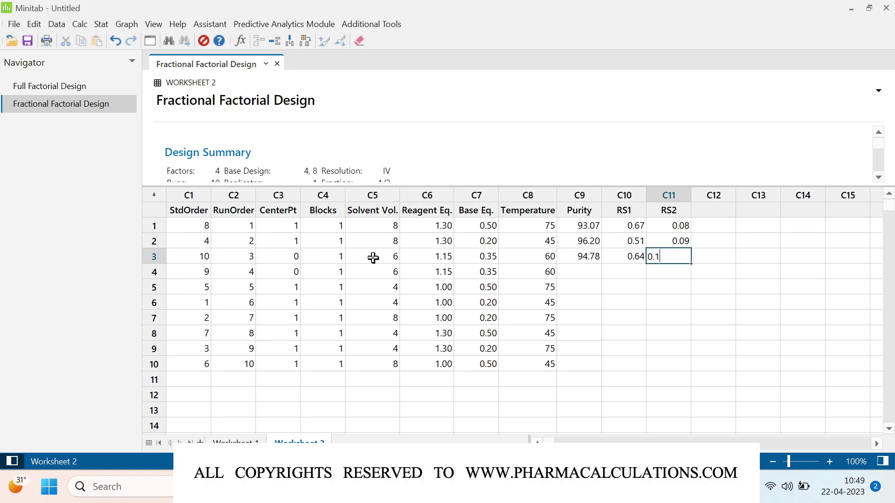
{"action": "key", "text": "Return"}
{"action": "key", "text": "Left"}
{"action": "key", "text": "Left"}
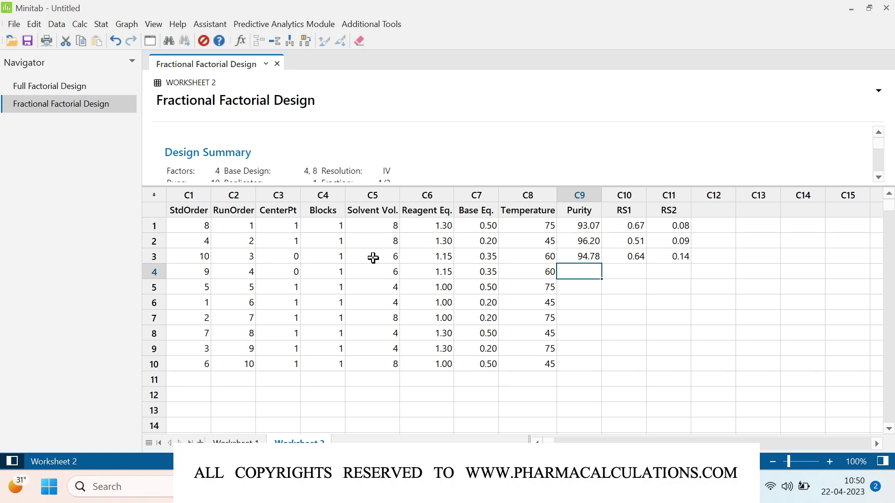
Step: Enter run 4 responses: Purity 94.9, RS1 0.66, RS2 0.1
{"action": "type", "text": "94.9"}
{"action": "key", "text": "Tab"}
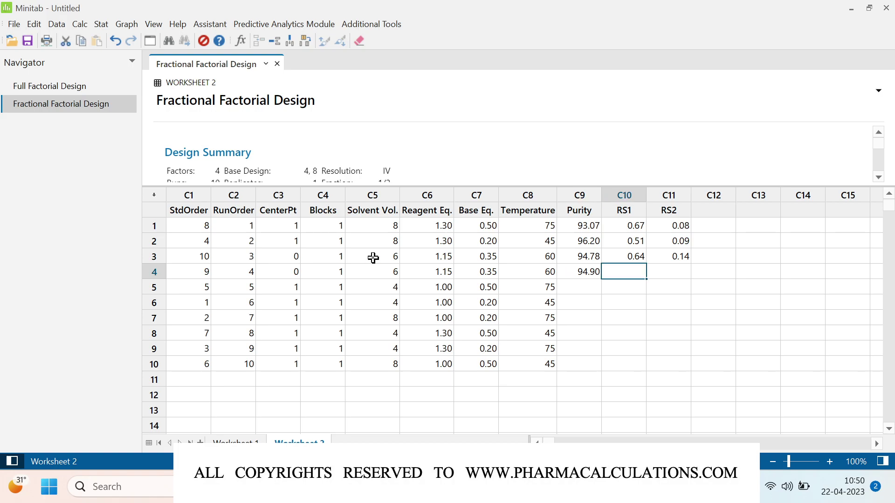
{"action": "type", "text": "0.66"}
{"action": "key", "text": "Tab"}
{"action": "type", "text": "0.1"}
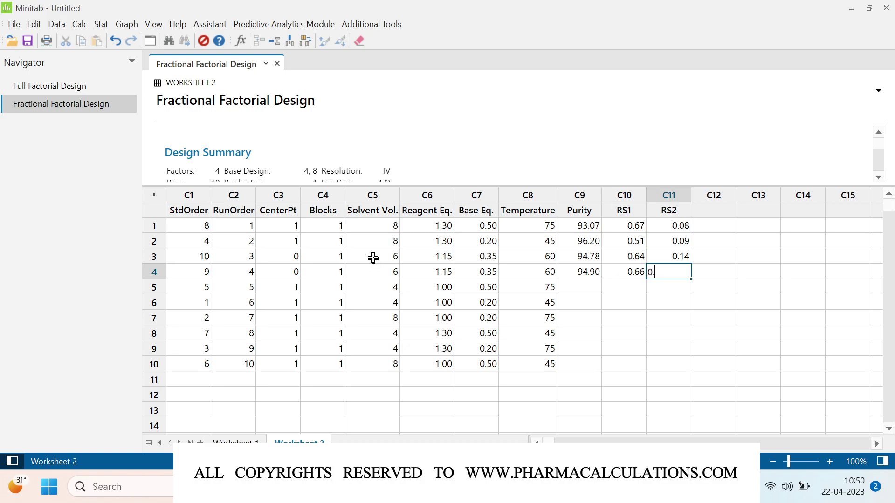
{"action": "key", "text": "Return"}
{"action": "key", "text": "Left"}
{"action": "key", "text": "Left"}
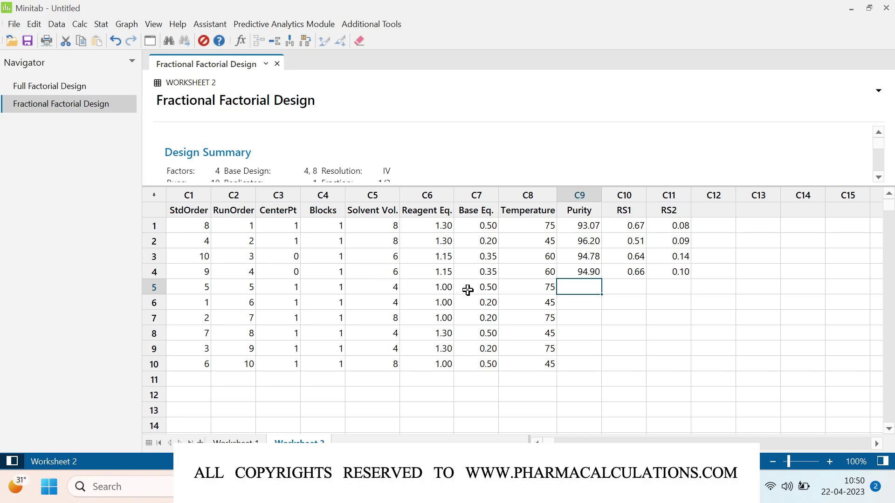
Step: Enter run 5 responses: Purity 89.5, RS1 1.35, RS2 0.13
{"action": "type", "text": "89.5"}
{"action": "key", "text": "Tab"}
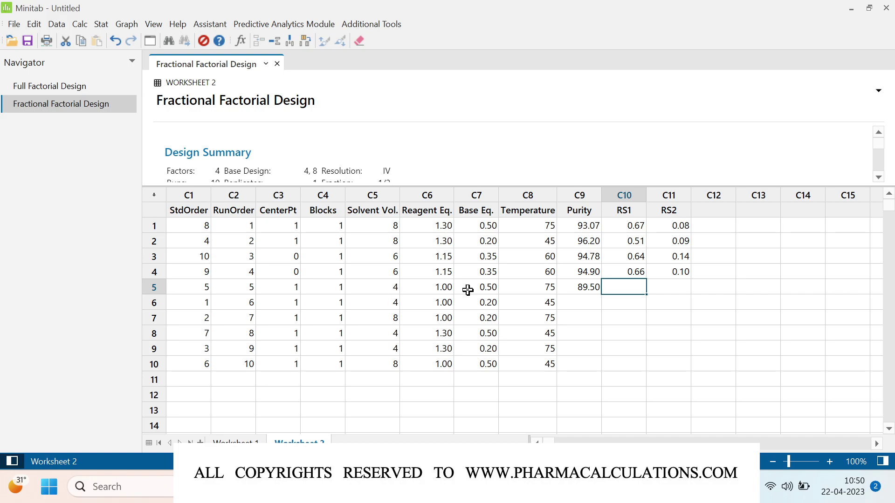
{"action": "type", "text": "1.35"}
{"action": "key", "text": "Tab"}
{"action": "type", "text": "0."}
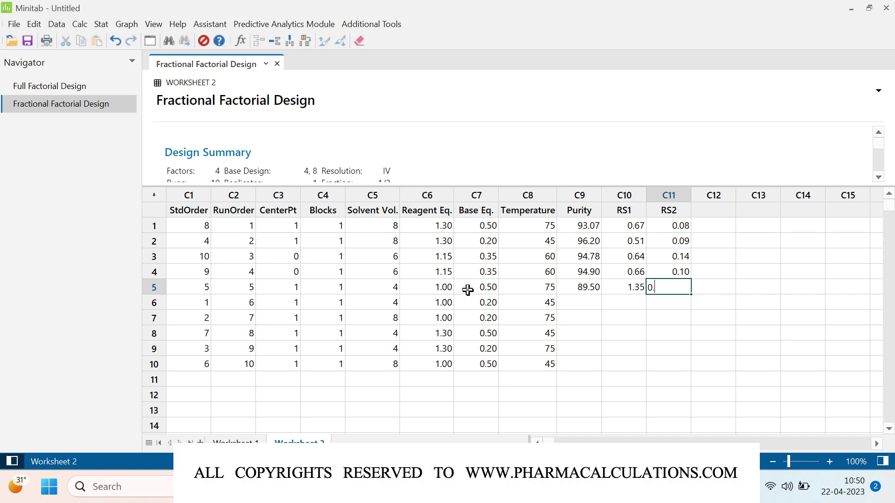
{"action": "type", "text": "13"}
{"action": "key", "text": "Return"}
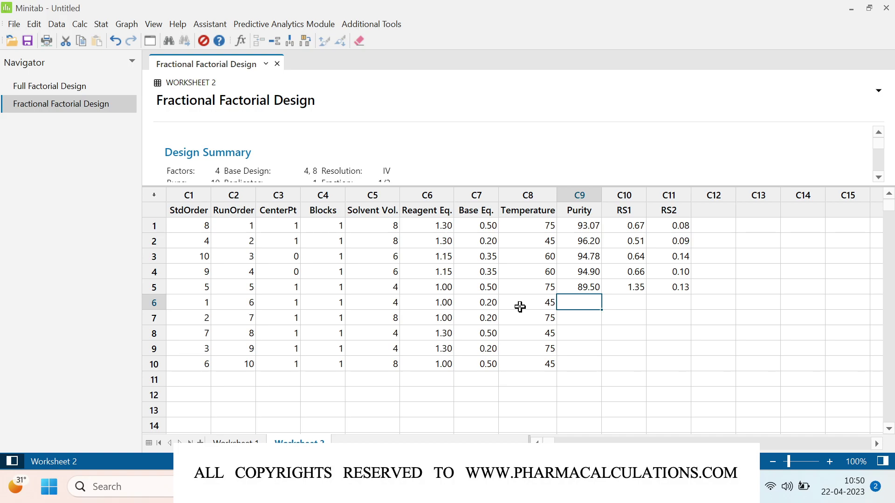
Step: Enter run 6 responses: Purity 94.82, RS1 0.84, RS2 0.74
{"action": "type", "text": "94.82"}
{"action": "key", "text": "Tab"}
{"action": "type", "text": "0."}
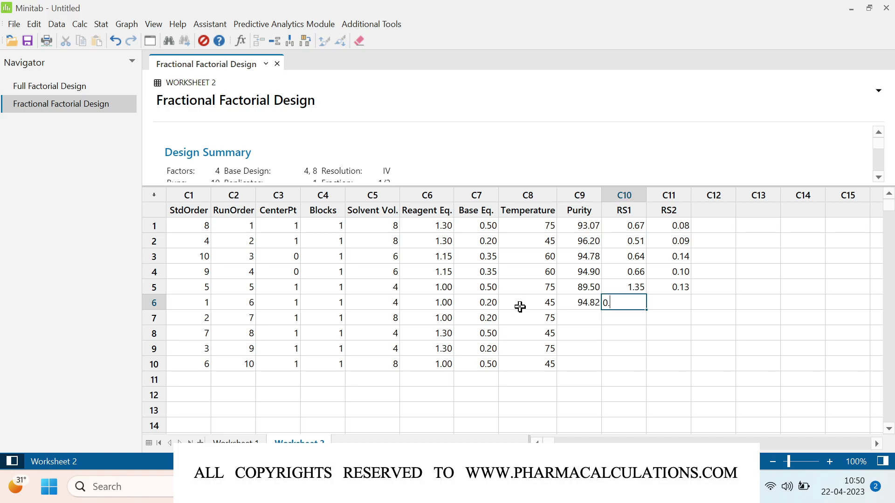
{"action": "type", "text": "84"}
{"action": "key", "text": "Tab"}
{"action": "type", "text": "0.74"}
{"action": "key", "text": "Return"}
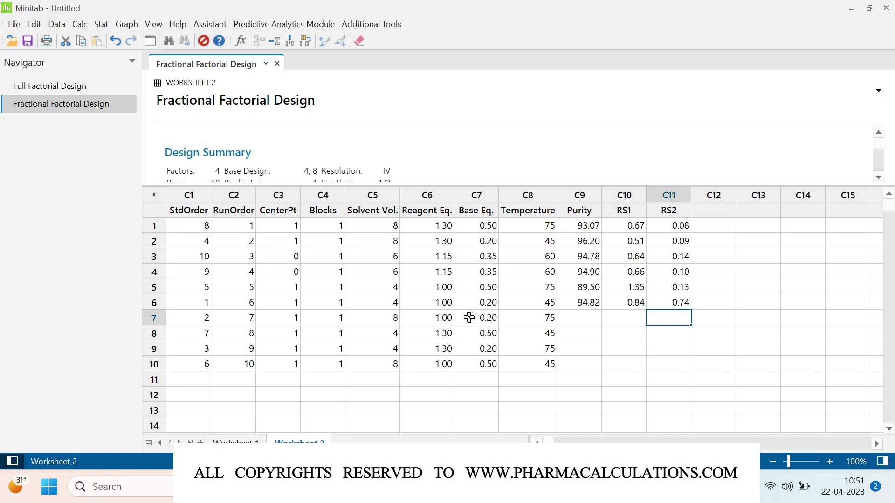
Step: Enter row 7 responses: Purity 92, RS1 1.08, RS2 0.11
{"action": "key", "text": "Left"}
{"action": "key", "text": "Left"}
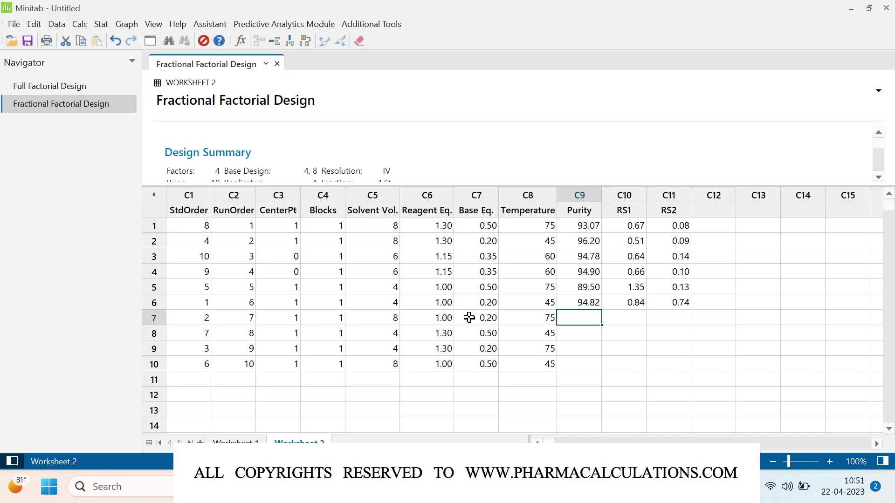
{"action": "type", "text": "92"}
{"action": "key", "text": "Tab"}
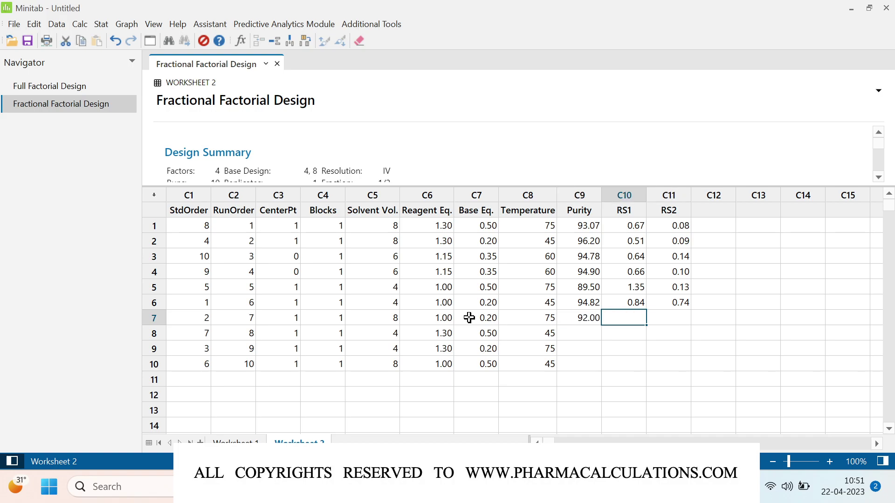
{"action": "type", "text": "1.08"}
{"action": "key", "text": "Tab"}
{"action": "type", "text": "0.11"}
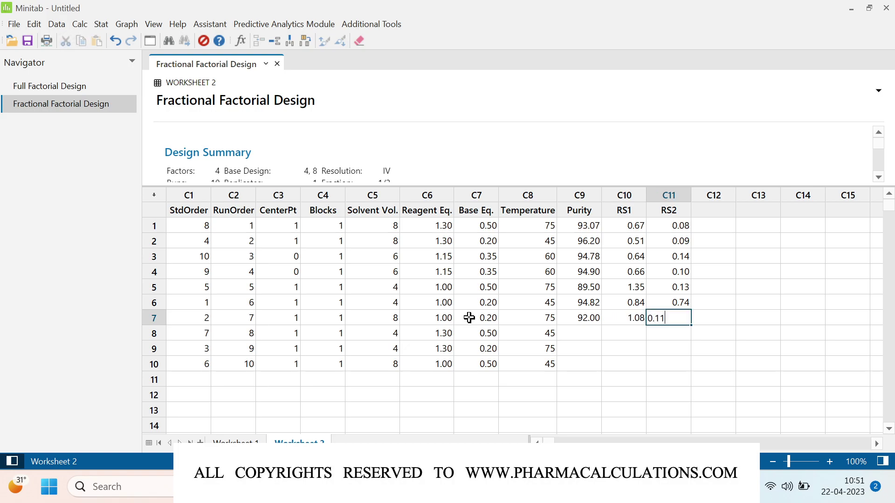
{"action": "key", "text": "Return"}
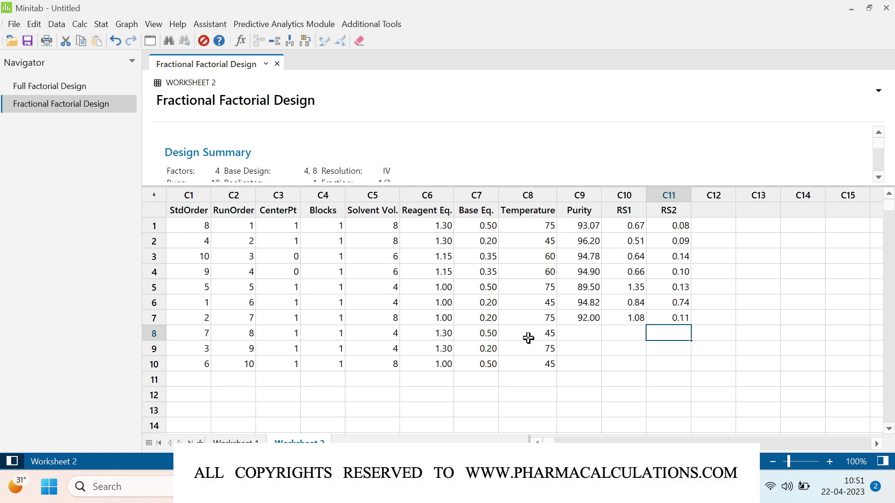
Step: Enter row 8 Purity 90 and RS1 1.2, moving the misplaced values into the Purity and RS1 columns
{"action": "type", "text": "90"}
{"action": "key", "text": "Tab"}
{"action": "type", "text": "1.2"}
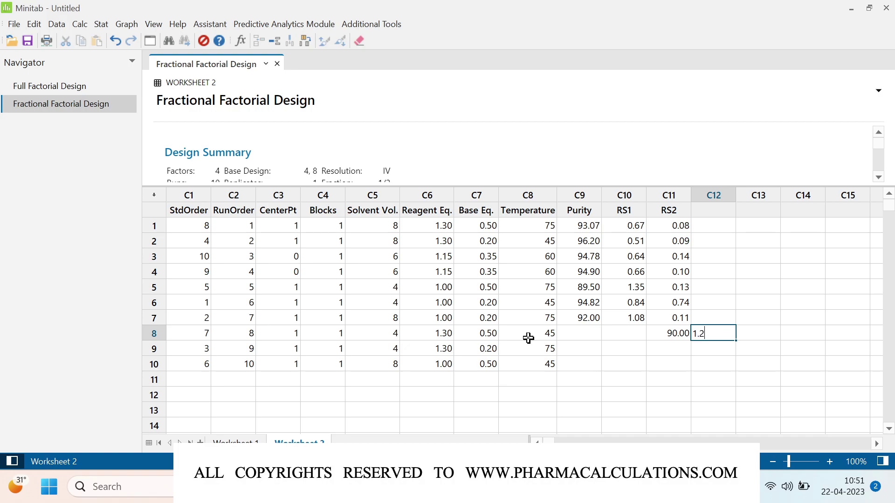
{"action": "key", "text": "Left"}
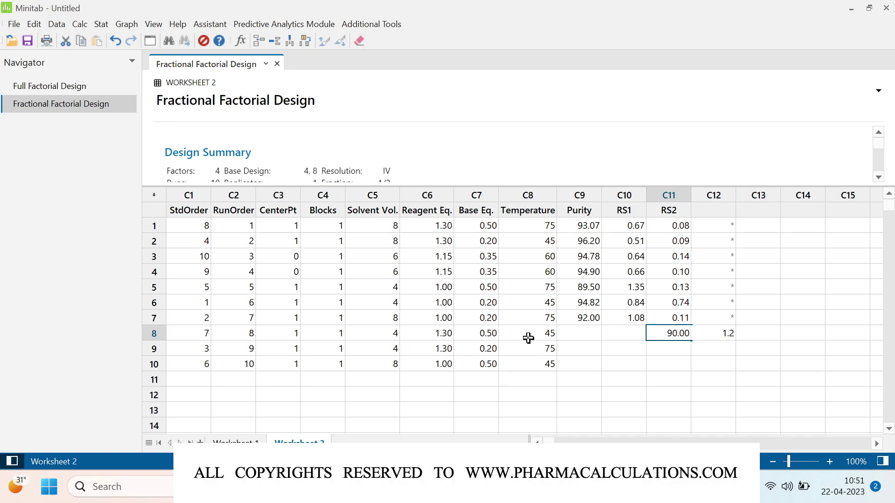
{"action": "key", "text": "shift+Right"}
{"action": "key", "text": "Delete"}
{"action": "key", "text": "Left"}
{"action": "key", "text": "Left"}
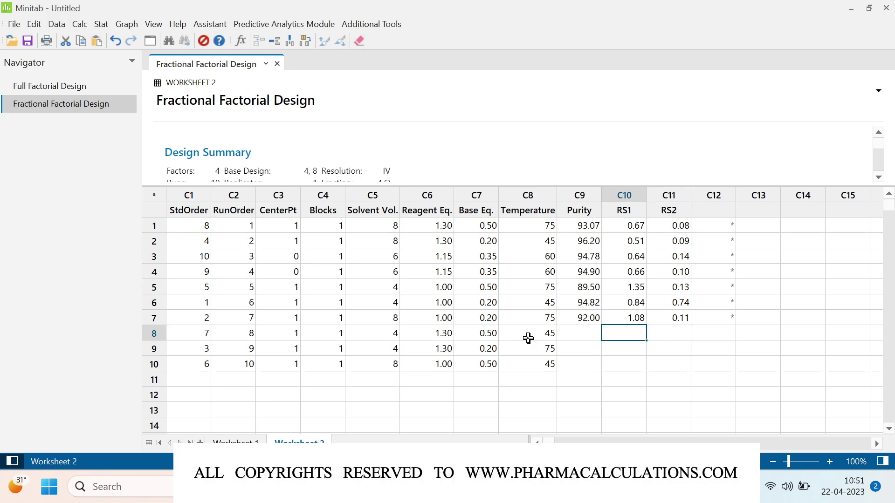
{"action": "type", "text": "90.00\t1.20"}
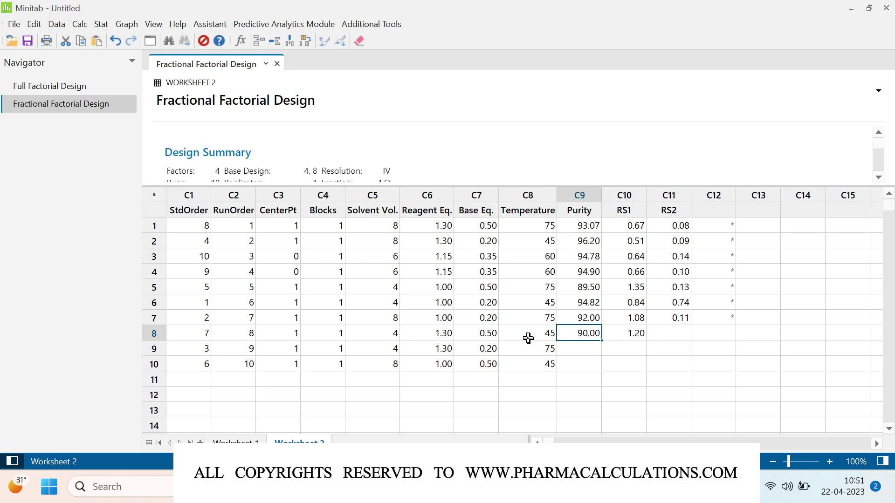
Step: Delete the stray cells in column C12
{"action": "left_click", "coordinate": [710, 195]}
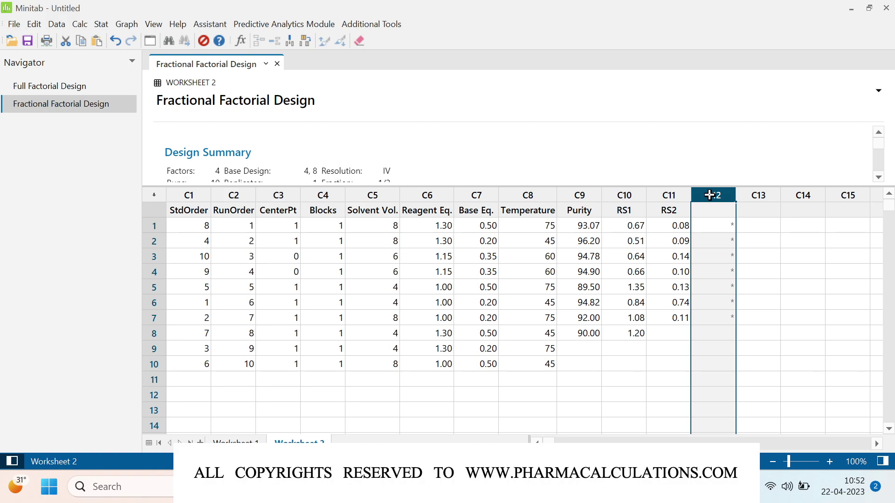
{"action": "right_click", "coordinate": [709, 195]}
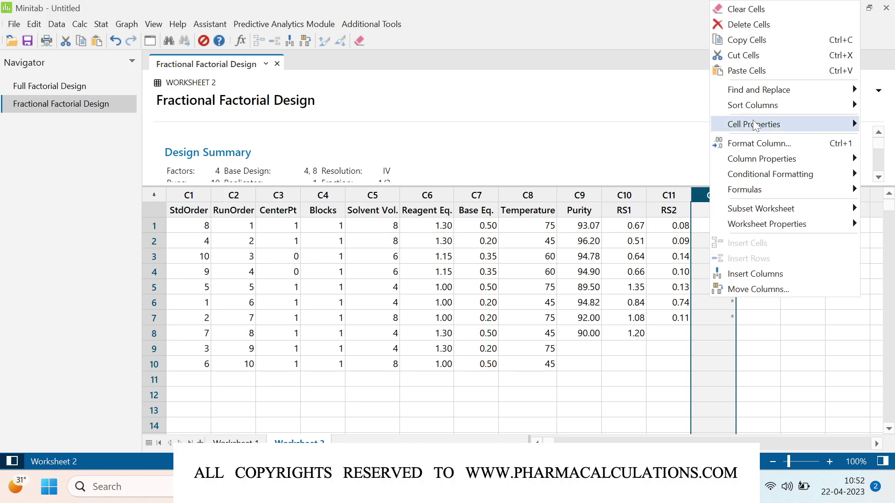
{"action": "left_click", "coordinate": [746, 24]}
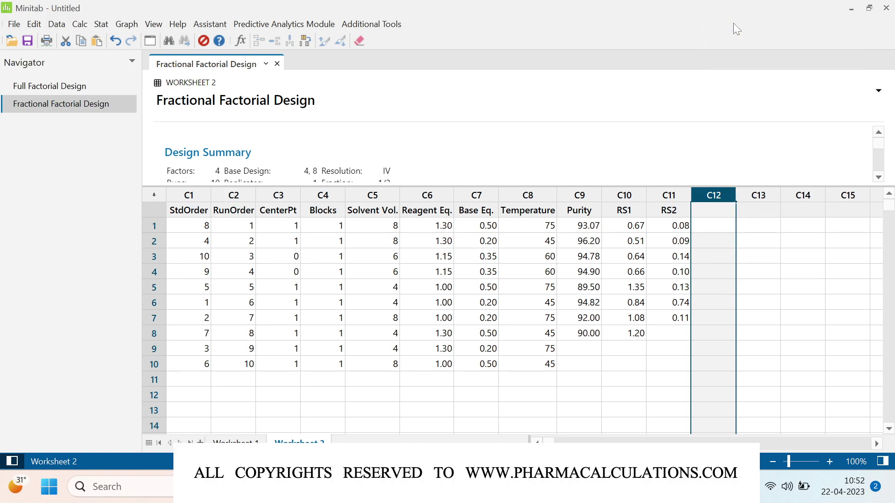
{"action": "left_click", "coordinate": [657, 333]}
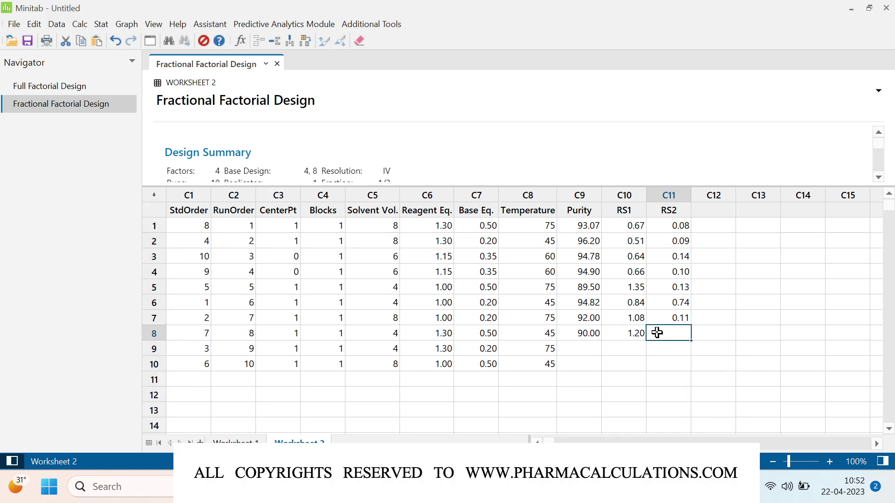
Step: Enter row 8 RS2 0.08 and row 9 responses 91.87, 0.90 and 0.10
{"action": "type", "text": "0.08"}
{"action": "key", "text": "Return"}
{"action": "key", "text": "Left"}
{"action": "key", "text": "Left"}
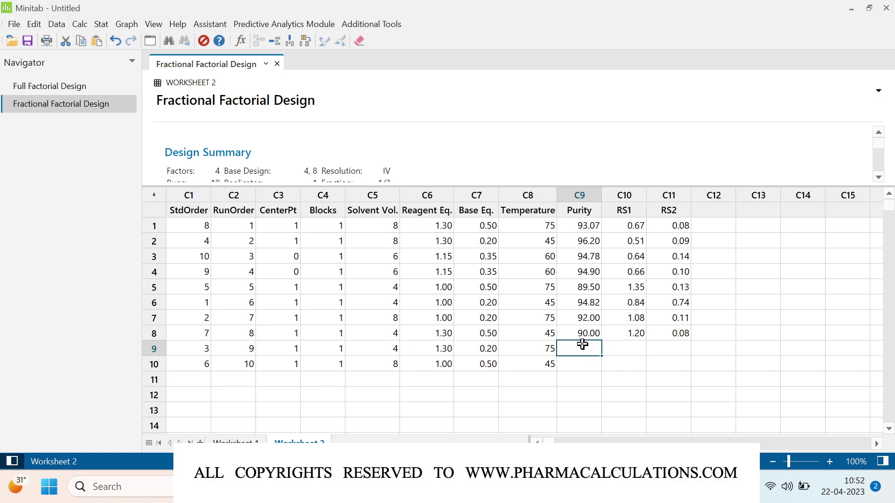
{"action": "type", "text": "91.87"}
{"action": "key", "text": "Tab"}
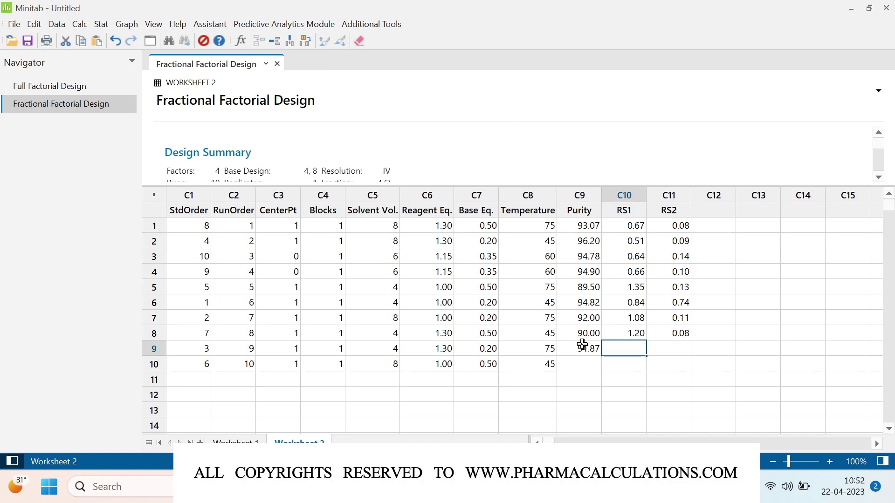
{"action": "type", "text": "0.90"}
{"action": "key", "text": "Tab"}
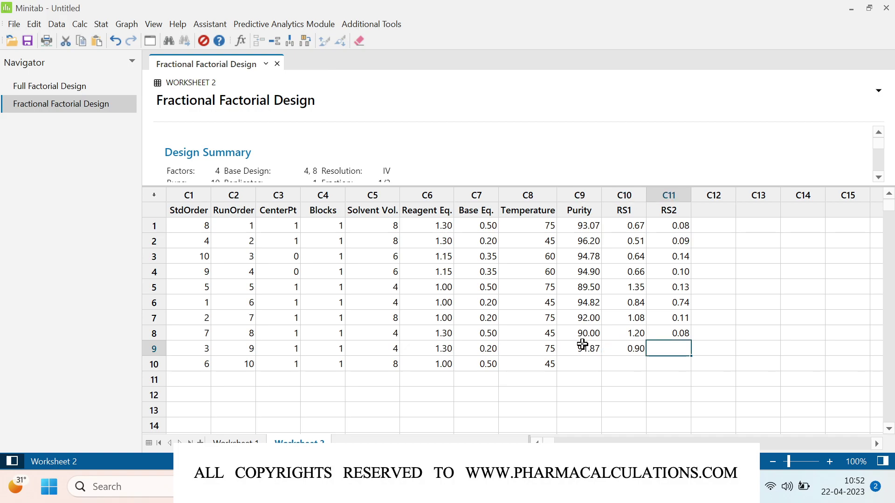
{"action": "type", "text": "0.1"}
{"action": "key", "text": "Return"}
Step: Enter row 10 responses: Purity 95.65, RS1 0.70, RS2 0.36
{"action": "key", "text": "Left"}
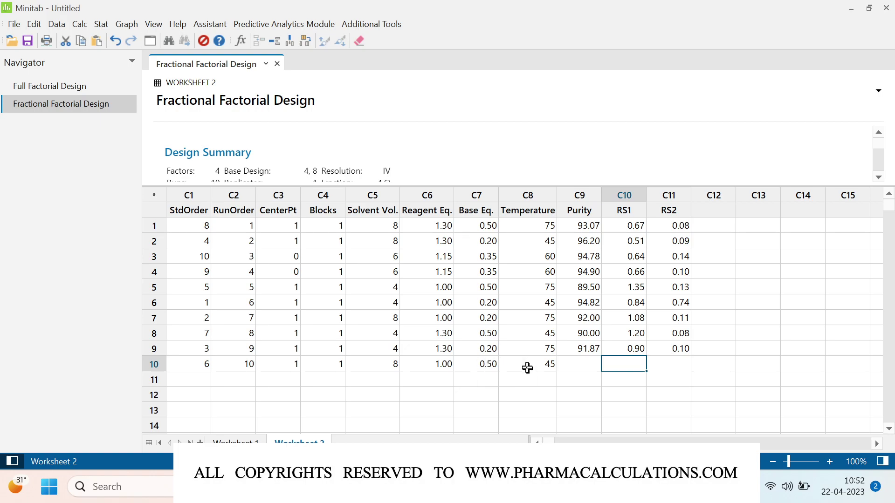
{"action": "key", "text": "Left"}
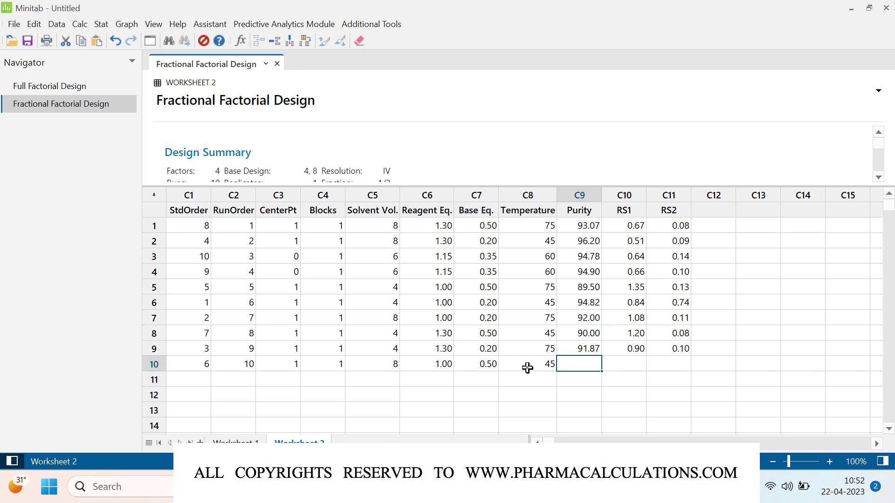
{"action": "type", "text": "95.65"}
{"action": "key", "text": "Tab"}
{"action": "type", "text": "0.7"}
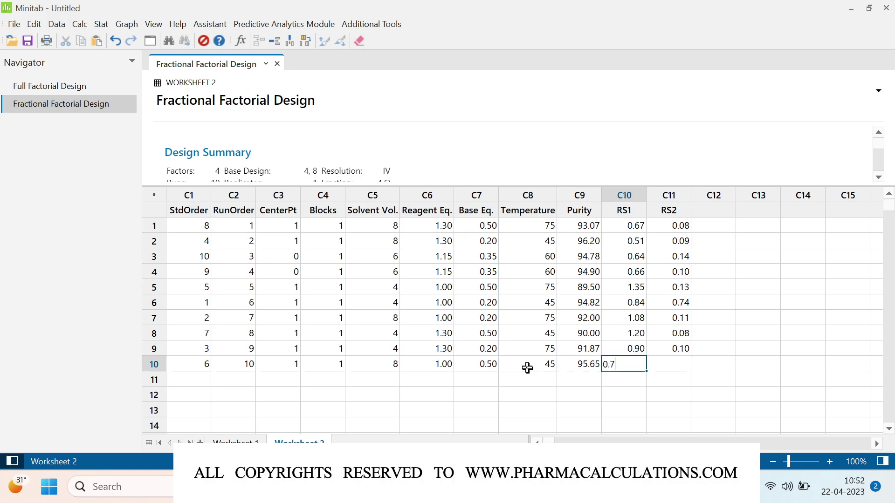
{"action": "key", "text": "Tab"}
{"action": "type", "text": "0.36"}
{"action": "key", "text": "Return"}
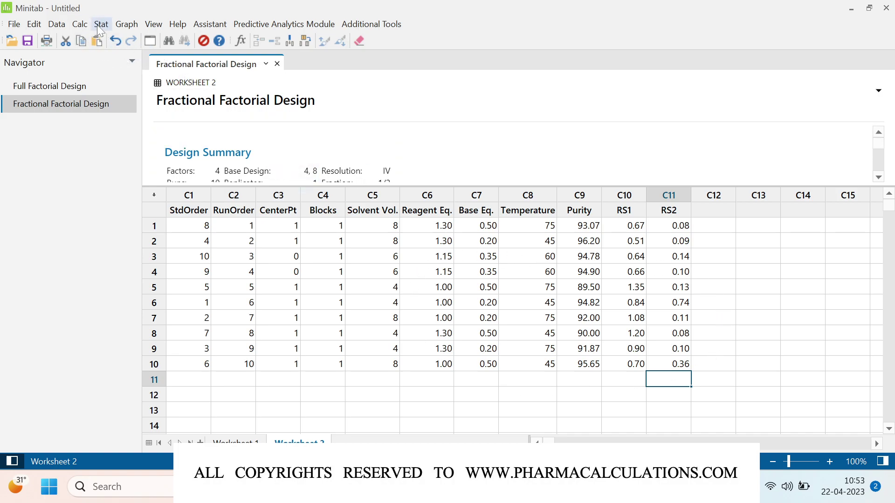
{"action": "left_click", "coordinate": [99, 23]}
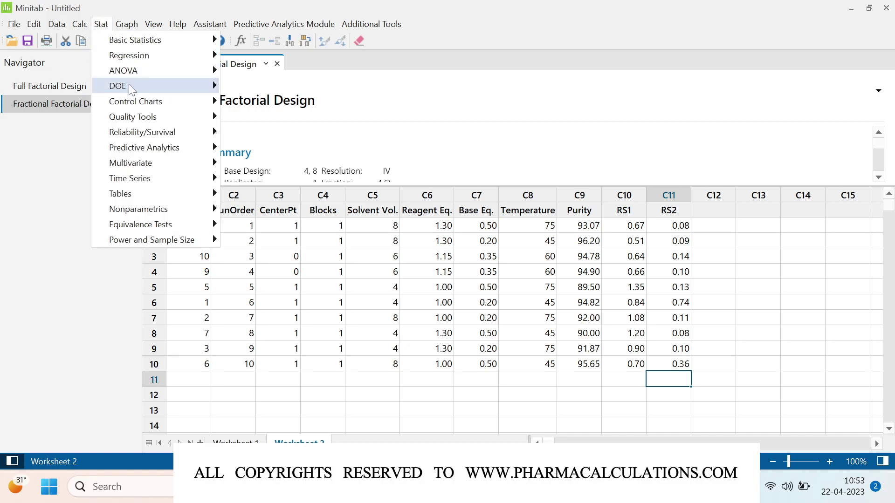
Step: Open Stat > DOE > Factorial > Analyze Factorial Design and add Purity, RS1 and RS2 as responses
{"action": "mouse_move", "coordinate": [129, 84]}
{"action": "mouse_move", "coordinate": [305, 105]}
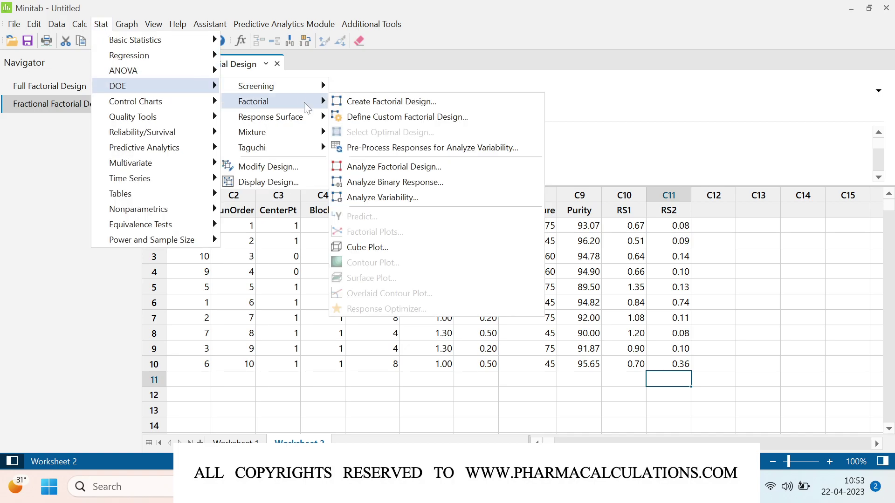
{"action": "left_click", "coordinate": [444, 167]}
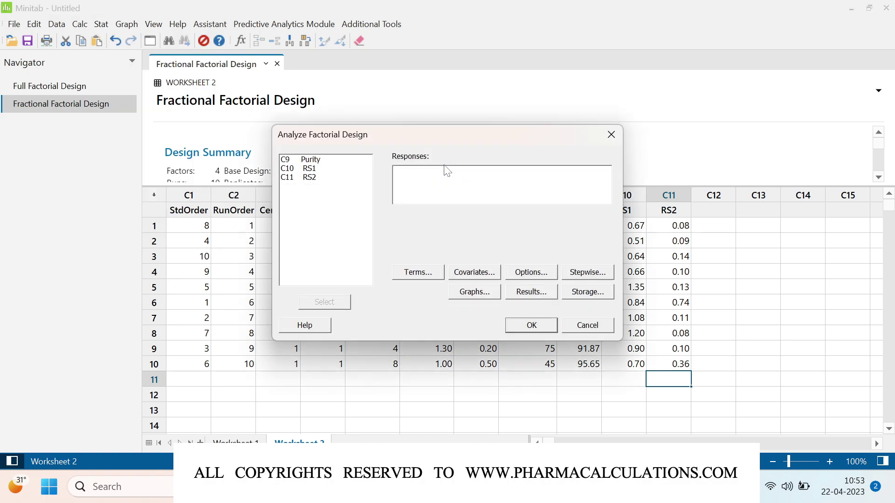
{"action": "left_click", "coordinate": [310, 160]}
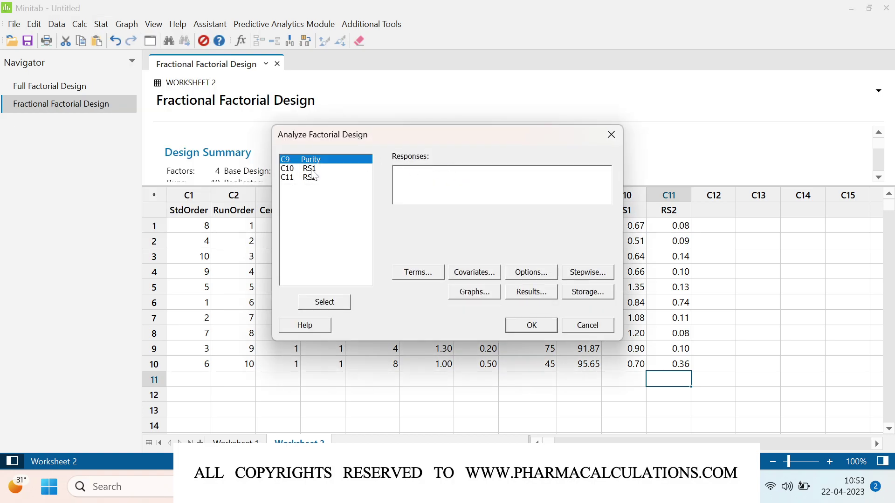
{"action": "left_click_drag", "start_coordinate": [312, 173], "coordinate": [312, 182]}
{"action": "left_click", "coordinate": [325, 302]}
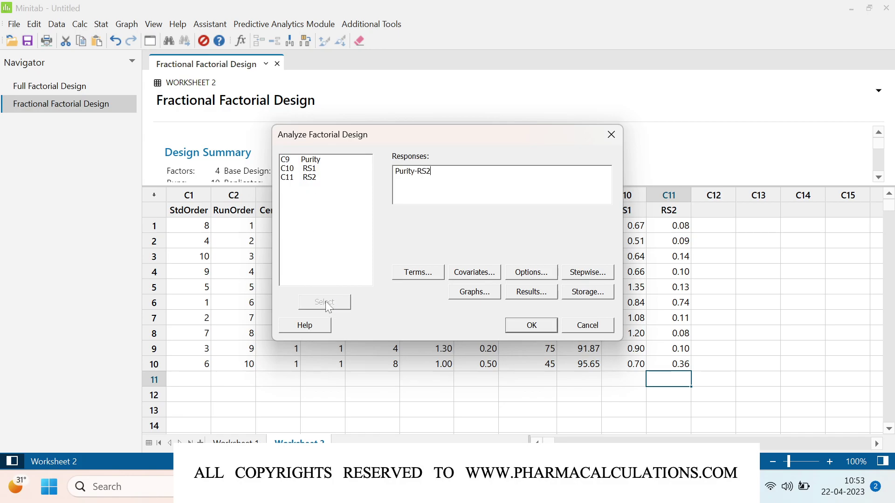
{"action": "left_click", "coordinate": [521, 294]}
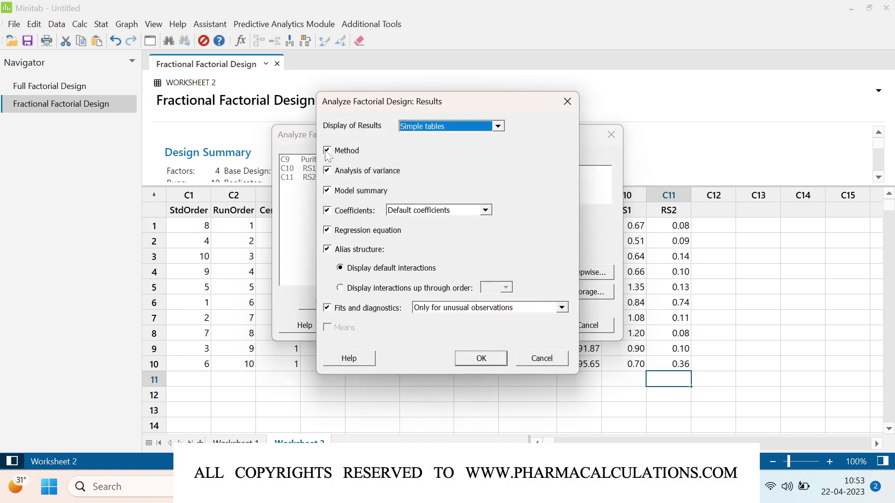
Step: Exclude Method, Coefficients, Alias structure and Fits and diagnostics from results, then run the analysis
{"action": "left_click", "coordinate": [327, 151]}
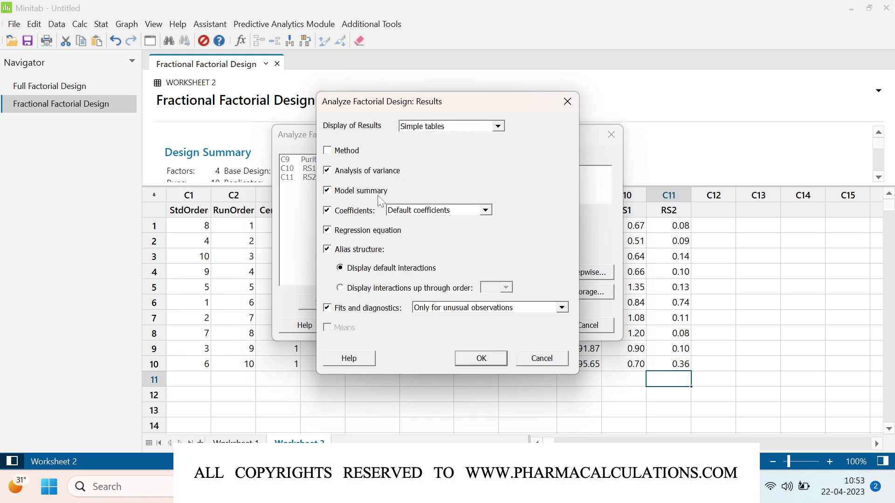
{"action": "left_click", "coordinate": [328, 211]}
{"action": "left_click", "coordinate": [328, 250]}
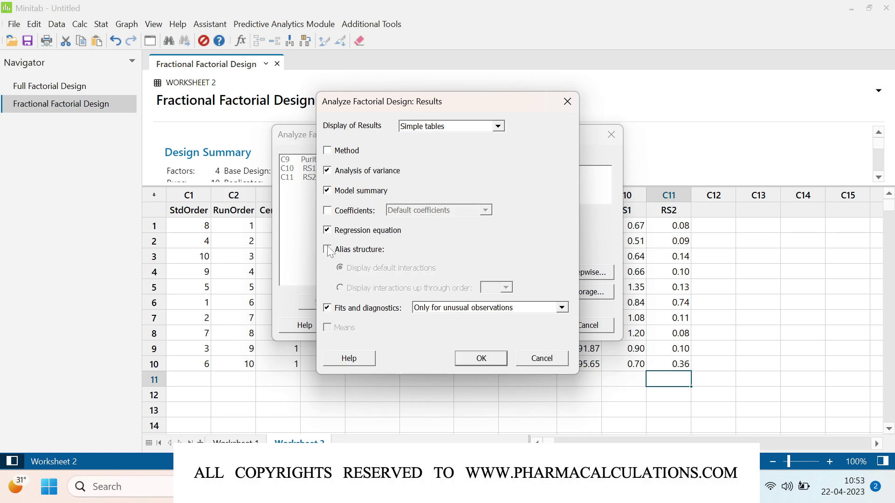
{"action": "left_click", "coordinate": [327, 309]}
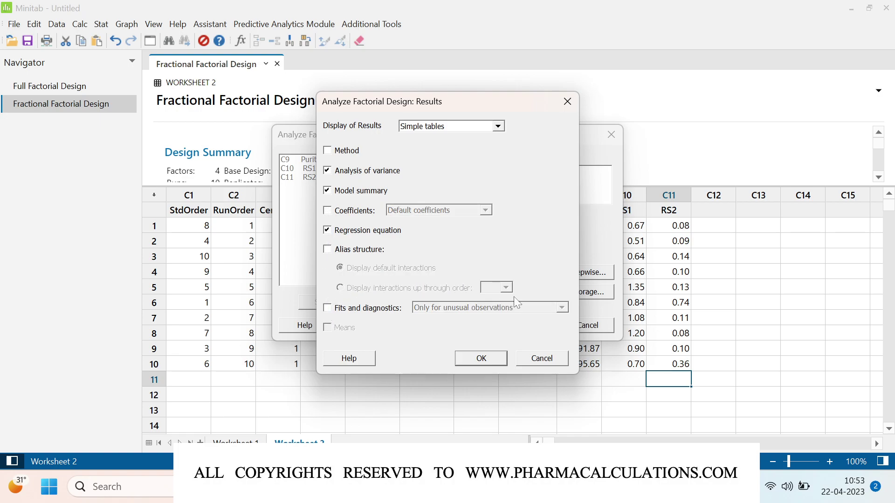
{"action": "left_click", "coordinate": [472, 357]}
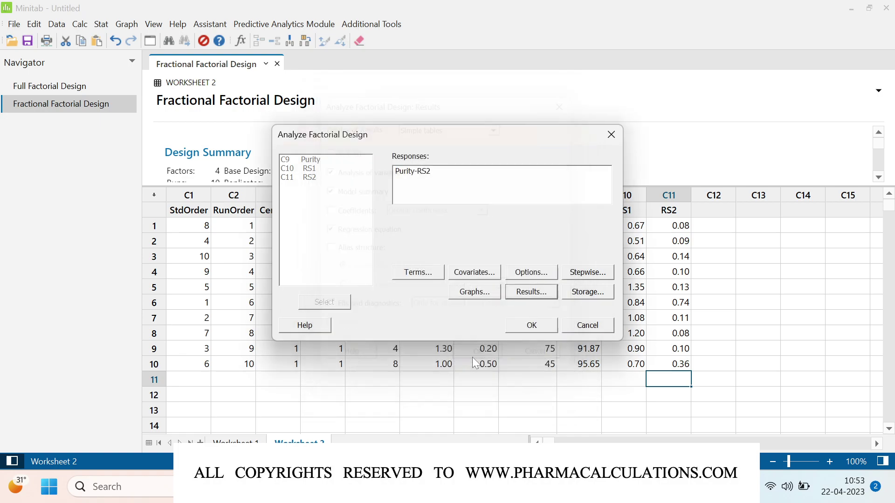
{"action": "left_click", "coordinate": [531, 326]}
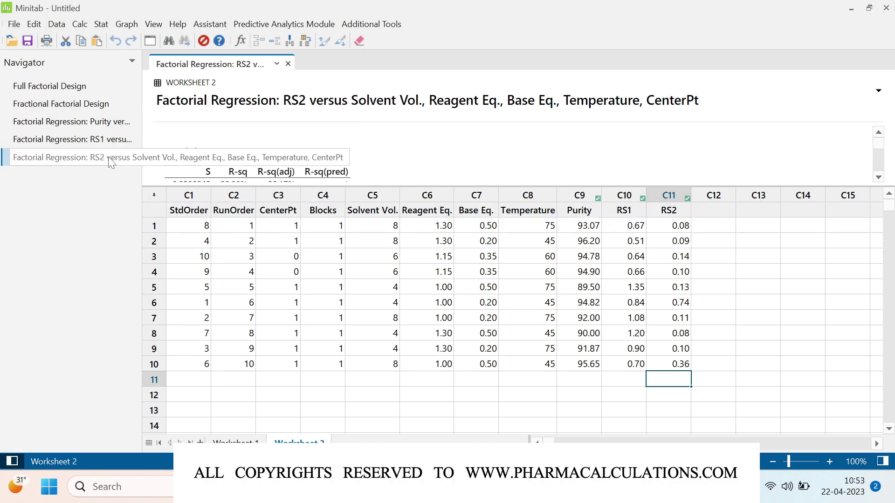
Step: Show the Factorial Regression: Purity report from the Navigator
{"action": "left_click", "coordinate": [96, 122]}
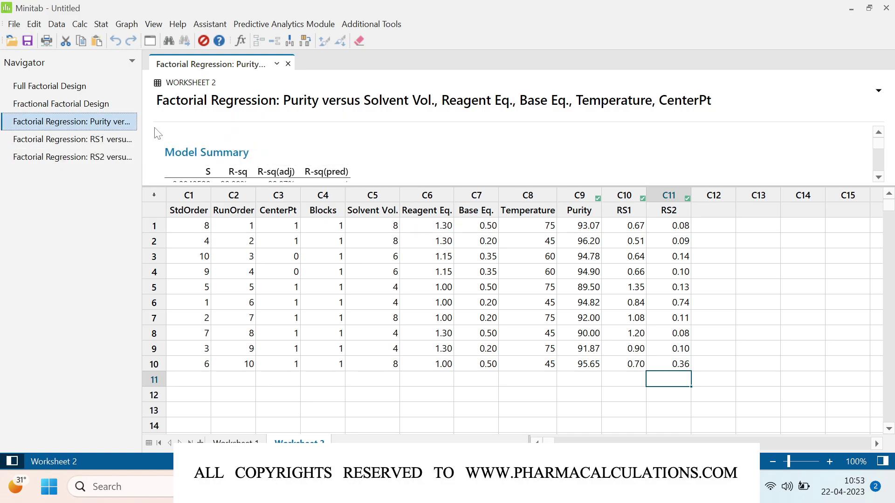
Step: Enlarge the output pane and highlight R-sq(adj) 99.87% in the Purity Model Summary
{"action": "left_click_drag", "start_coordinate": [417, 186], "coordinate": [421, 354]}
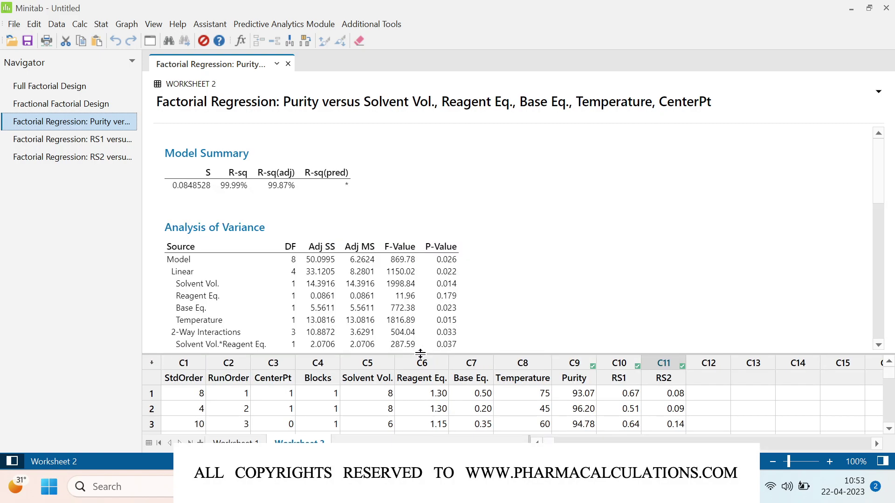
{"action": "scroll", "coordinate": [530, 260], "scroll_direction": "down", "scroll_amount": 1}
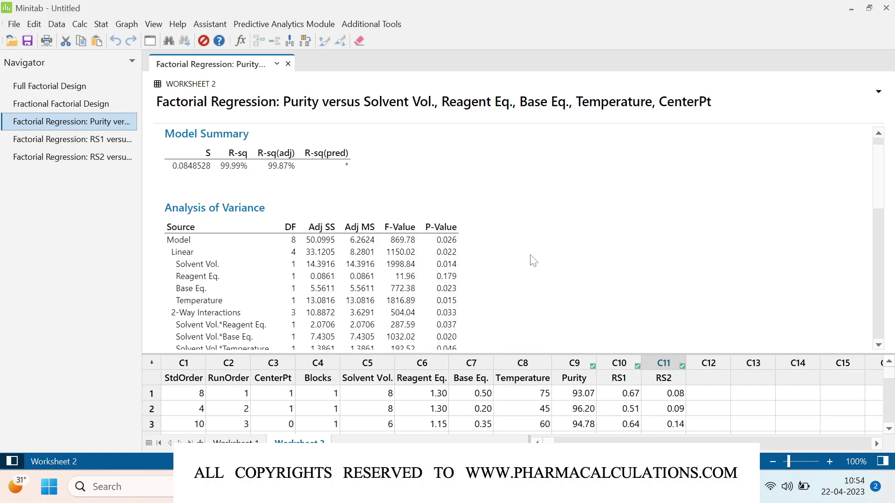
{"action": "scroll", "coordinate": [530, 260], "scroll_direction": "up", "scroll_amount": 1}
{"action": "left_click", "coordinate": [278, 174]}
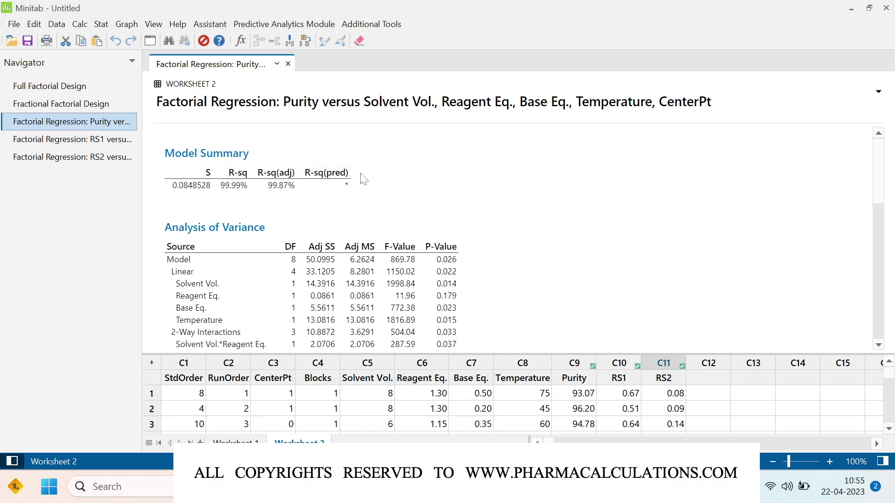
Step: Review the Purity ANOVA P-values, then scroll to the uncoded regression equation
{"action": "scroll", "coordinate": [502, 243], "scroll_direction": "down", "scroll_amount": 2}
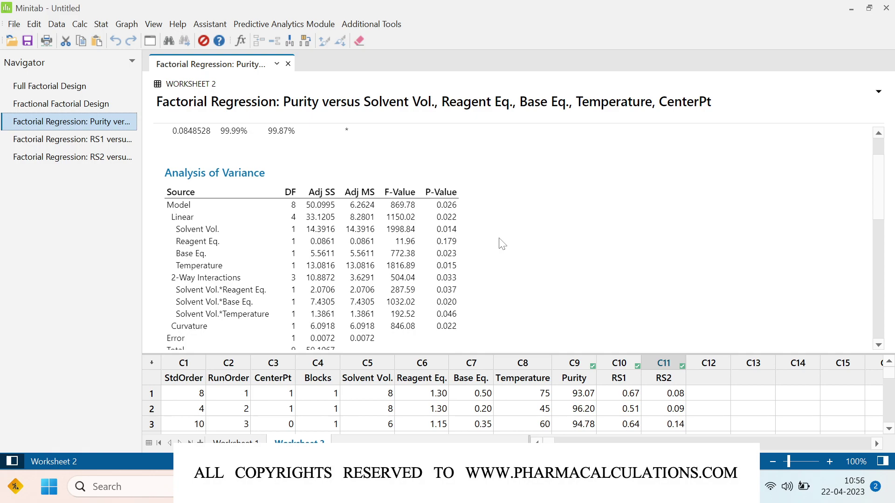
{"action": "scroll", "coordinate": [502, 243], "scroll_direction": "down", "scroll_amount": 1}
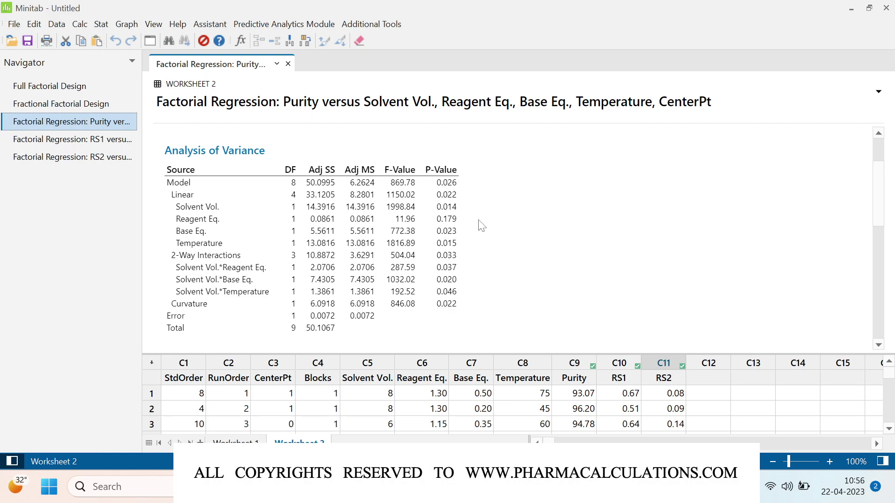
{"action": "left_click", "coordinate": [453, 219]}
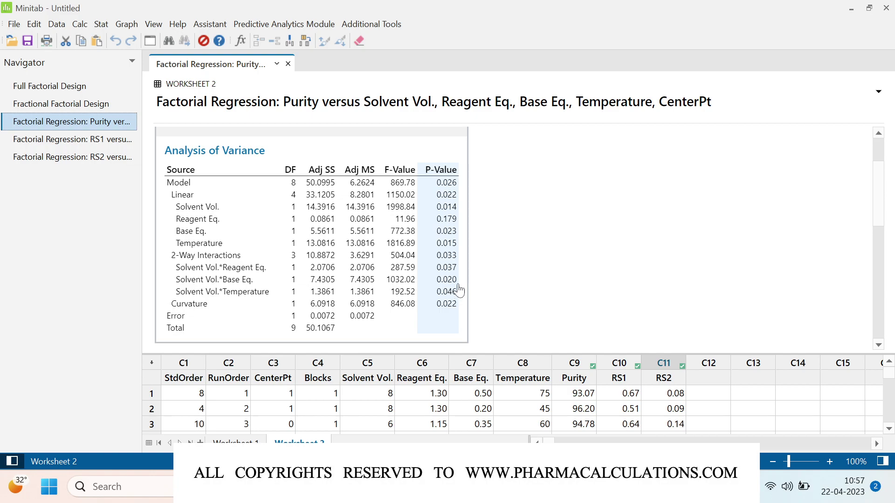
{"action": "scroll", "coordinate": [515, 286], "scroll_direction": "down", "scroll_amount": 3}
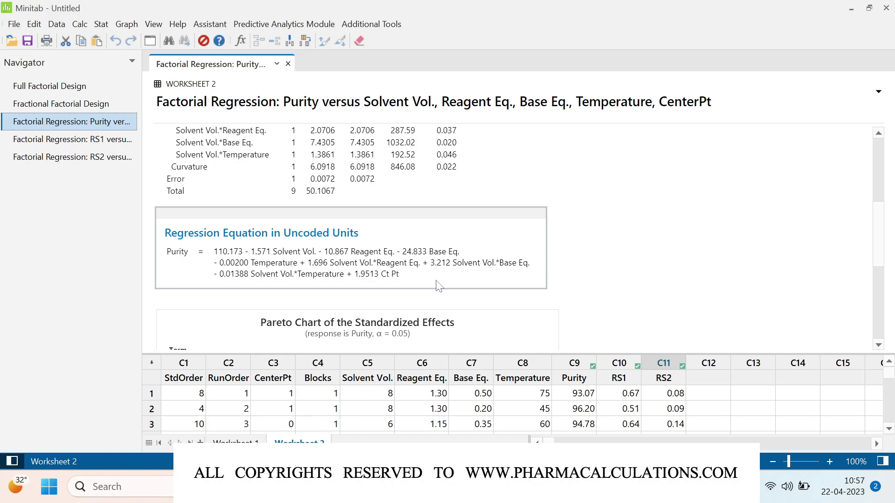
{"action": "scroll", "coordinate": [615, 295], "scroll_direction": "down", "scroll_amount": 3}
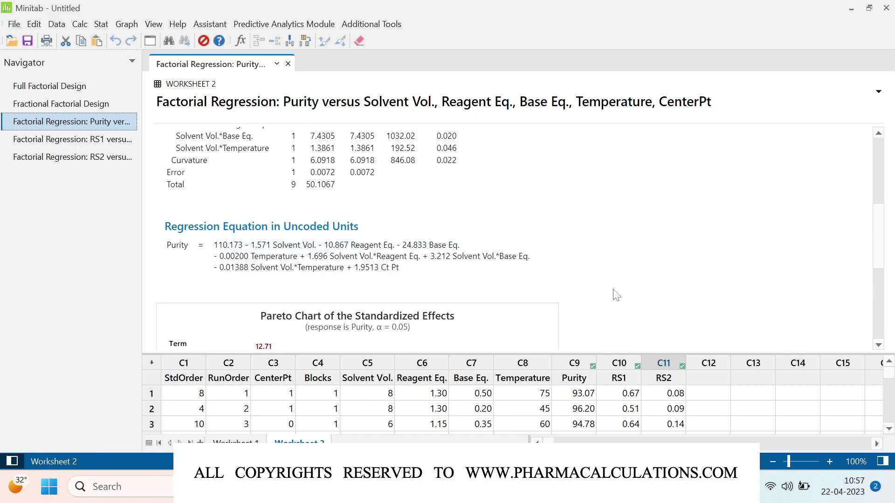
{"action": "scroll", "coordinate": [616, 295], "scroll_direction": "down", "scroll_amount": 3}
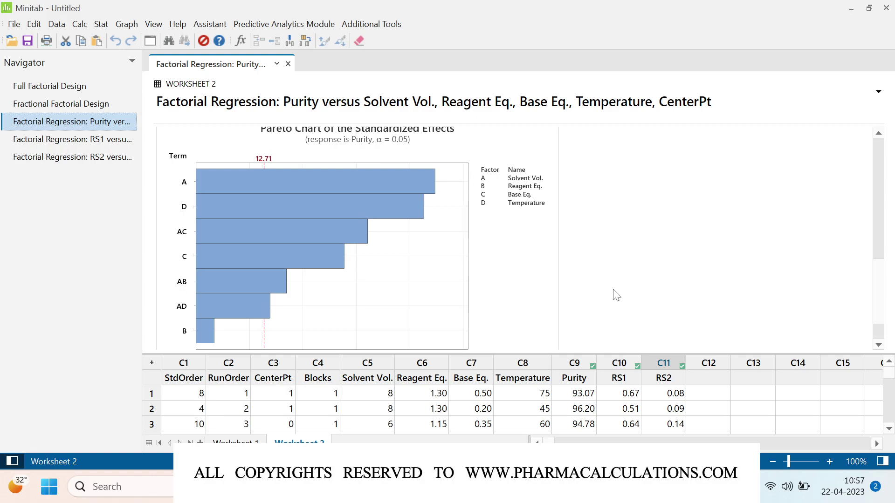
{"action": "double_click", "coordinate": [520, 150]}
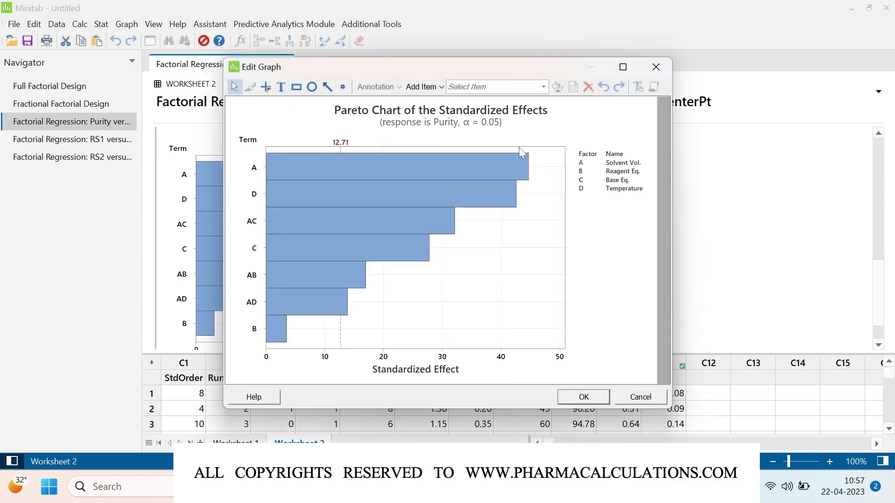
{"action": "left_click", "coordinate": [622, 69]}
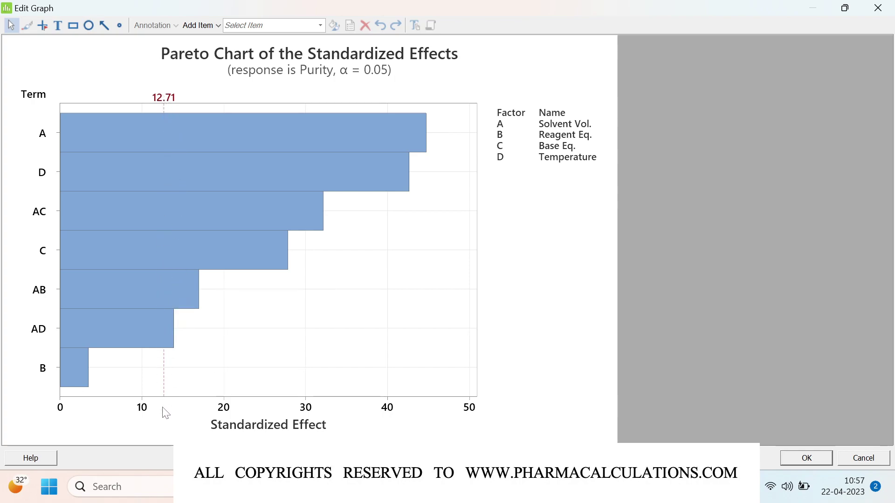
{"action": "mouse_move", "coordinate": [65, 334]}
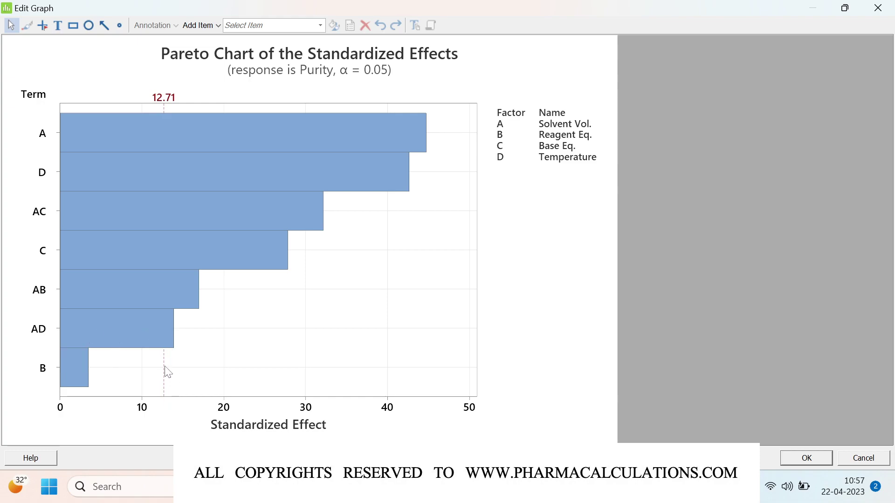
{"action": "mouse_move", "coordinate": [175, 123]}
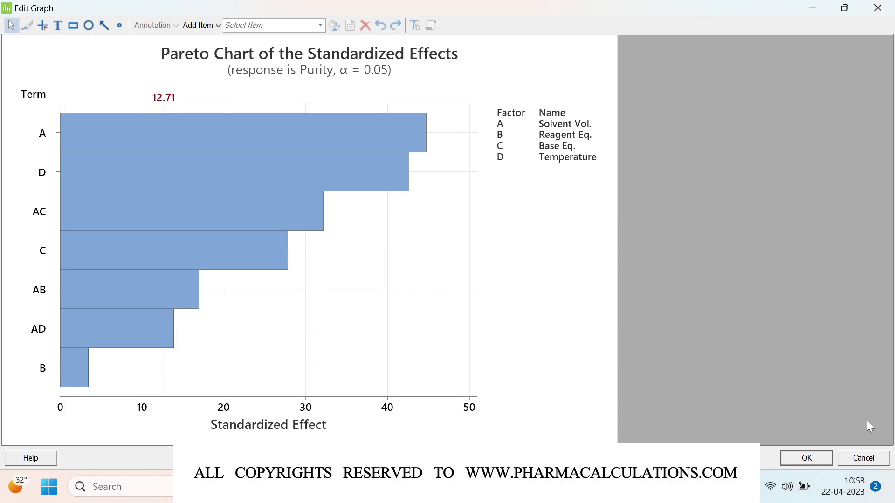
{"action": "left_click", "coordinate": [862, 459]}
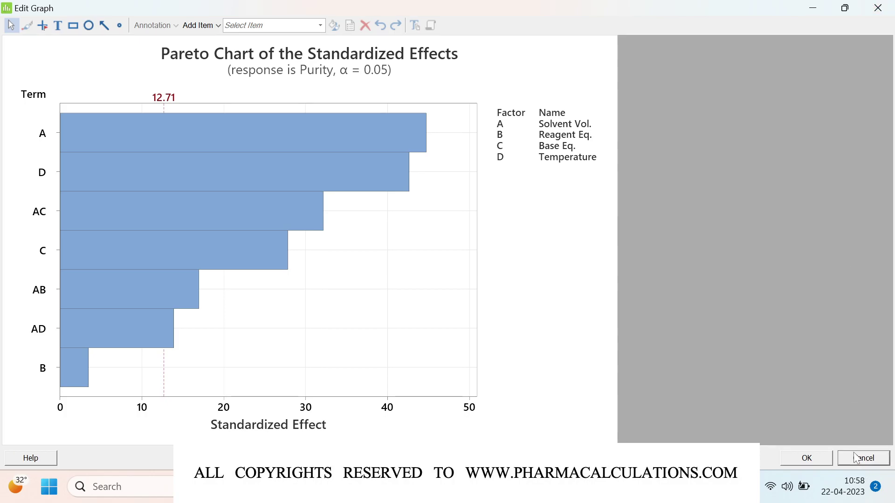
{"action": "scroll", "coordinate": [628, 299], "scroll_direction": "down", "scroll_amount": 2}
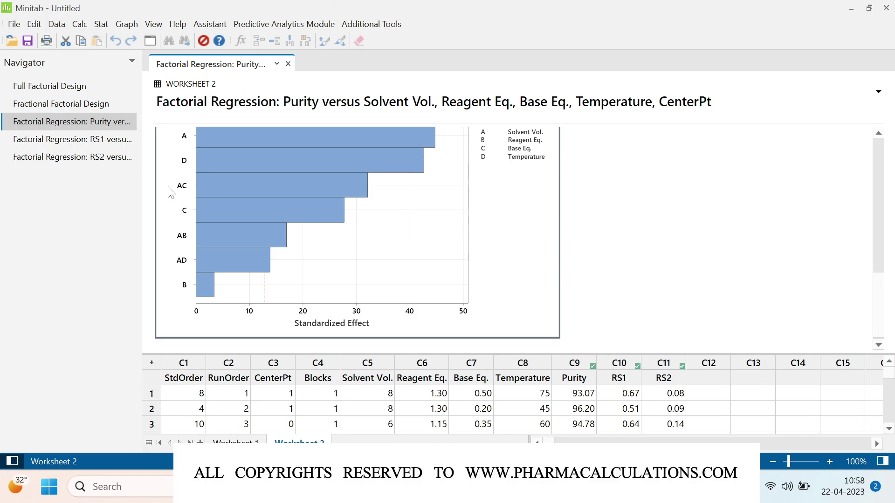
Step: Show the RS1 regression output through to its Pareto chart, where A, AC, D, B and C exceed 12.71
{"action": "left_click", "coordinate": [103, 138]}
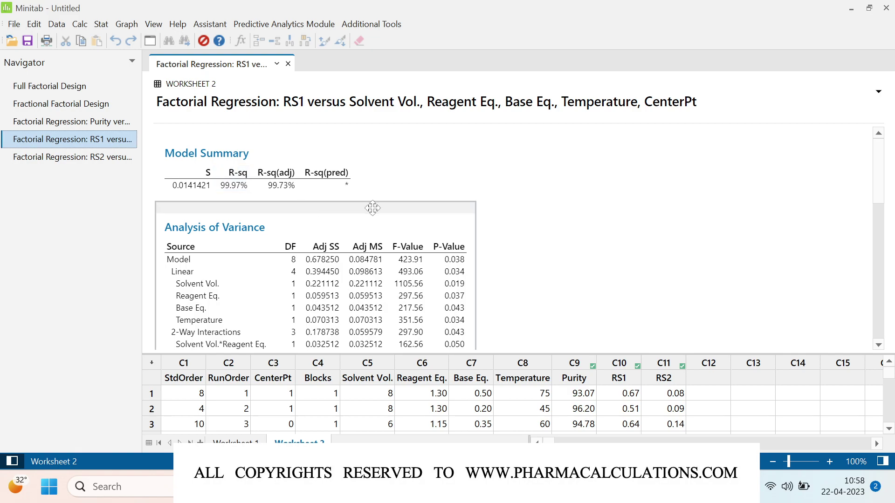
{"action": "scroll", "coordinate": [522, 290], "scroll_direction": "down", "scroll_amount": 3}
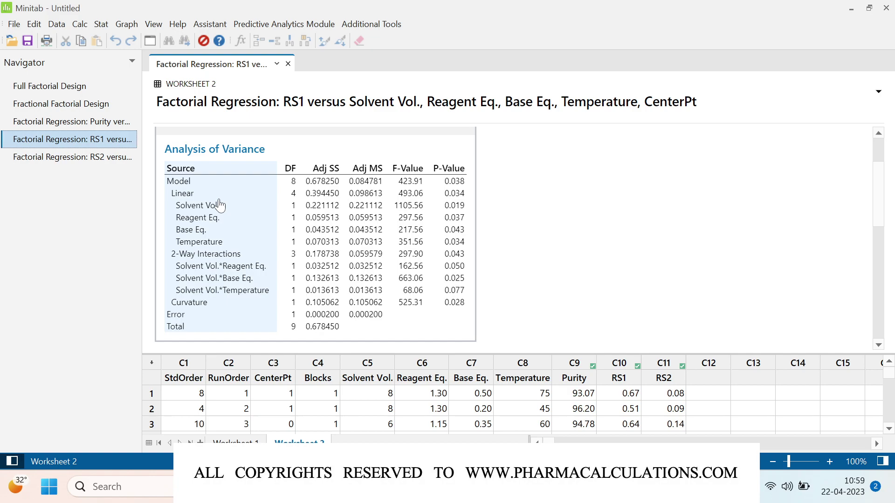
{"action": "scroll", "coordinate": [528, 296], "scroll_direction": "down", "scroll_amount": 5}
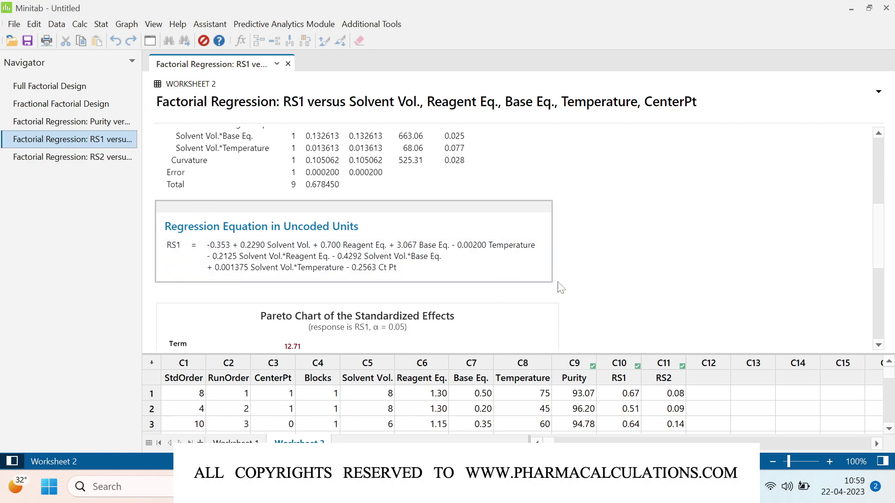
{"action": "scroll", "coordinate": [582, 292], "scroll_direction": "down", "scroll_amount": 4}
{"action": "scroll", "coordinate": [582, 293], "scroll_direction": "down", "scroll_amount": 1}
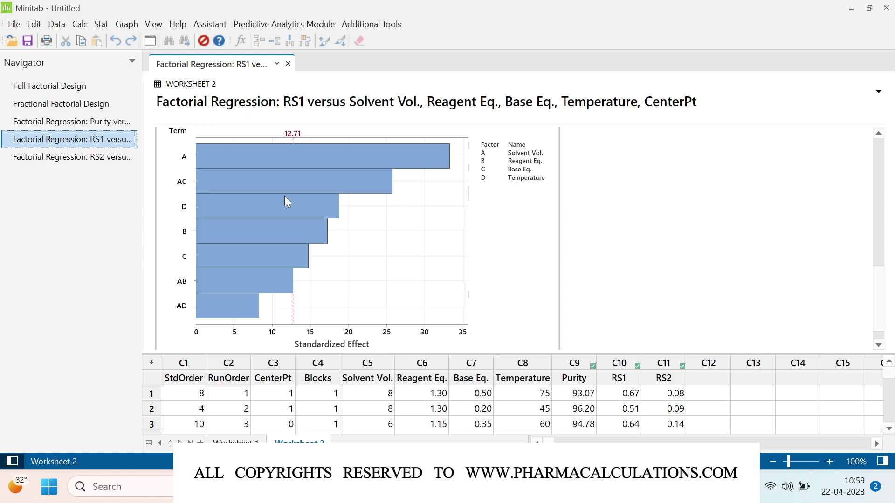
Step: Show the RS2 regression output through to its Pareto chart, where every term falls below 12.71
{"action": "left_click", "coordinate": [84, 157]}
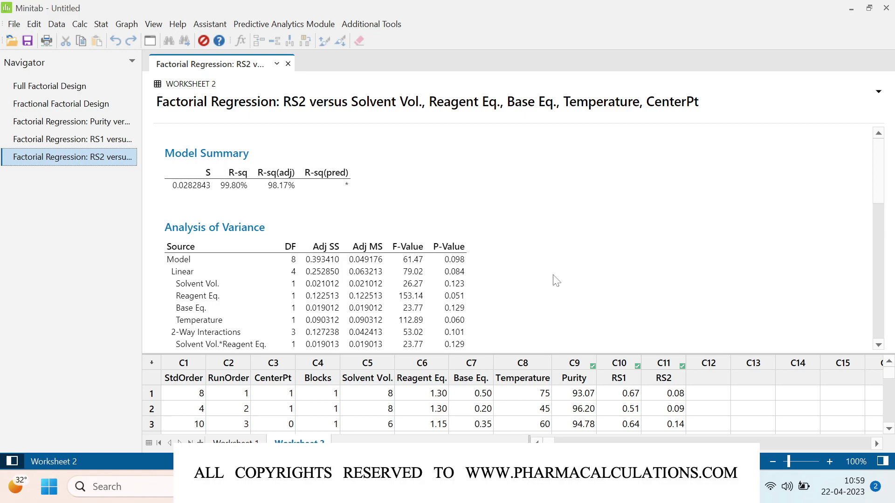
{"action": "scroll", "coordinate": [556, 280], "scroll_direction": "down", "scroll_amount": 3}
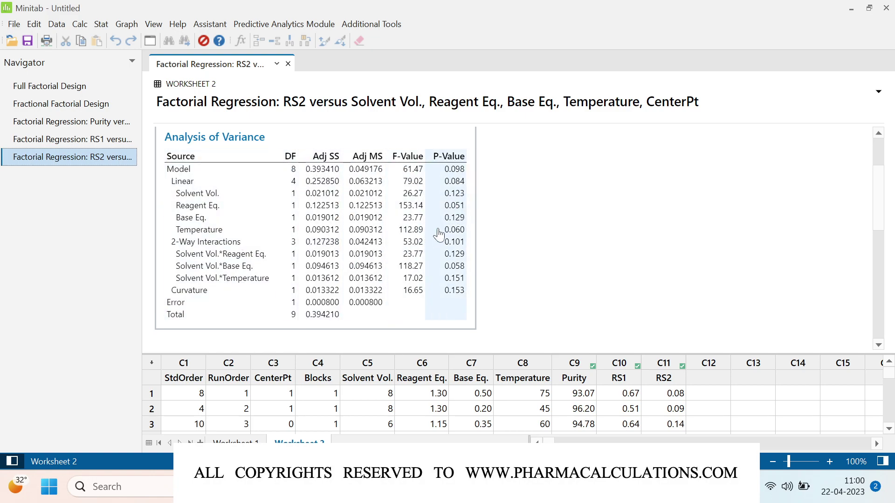
{"action": "scroll", "coordinate": [549, 269], "scroll_direction": "down", "scroll_amount": 3}
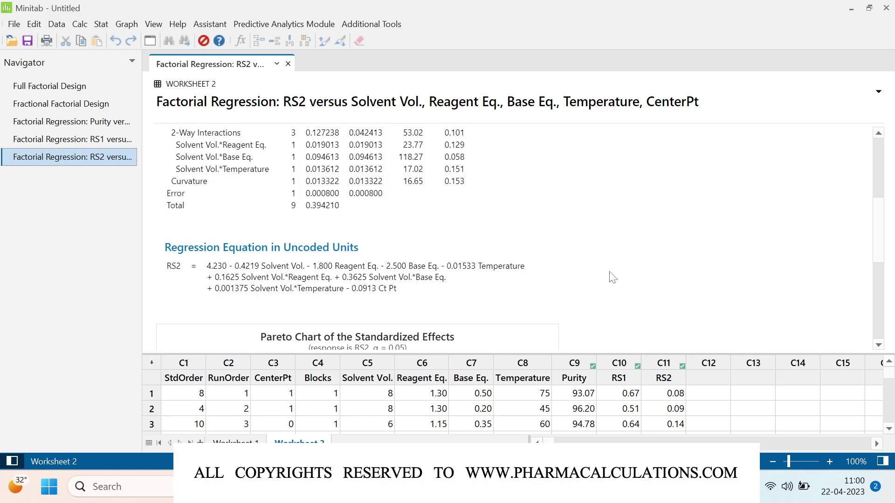
{"action": "scroll", "coordinate": [611, 277], "scroll_direction": "down", "scroll_amount": 5}
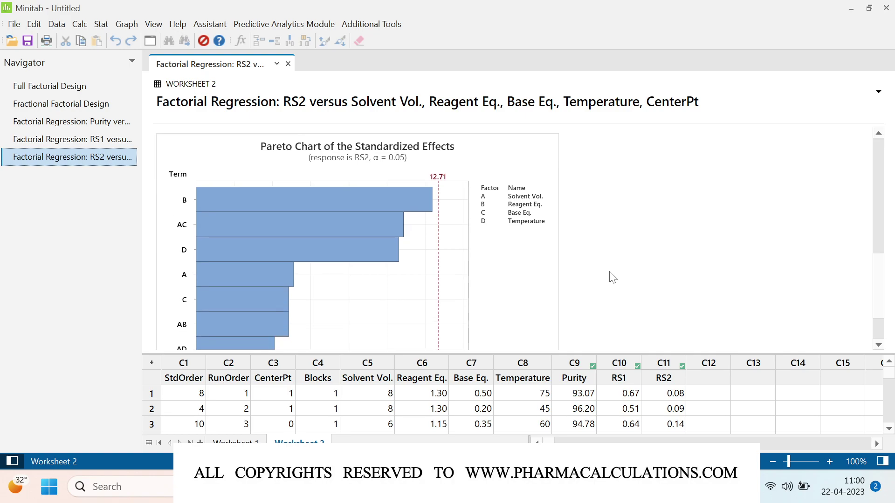
{"action": "scroll", "coordinate": [611, 278], "scroll_direction": "down", "scroll_amount": 2}
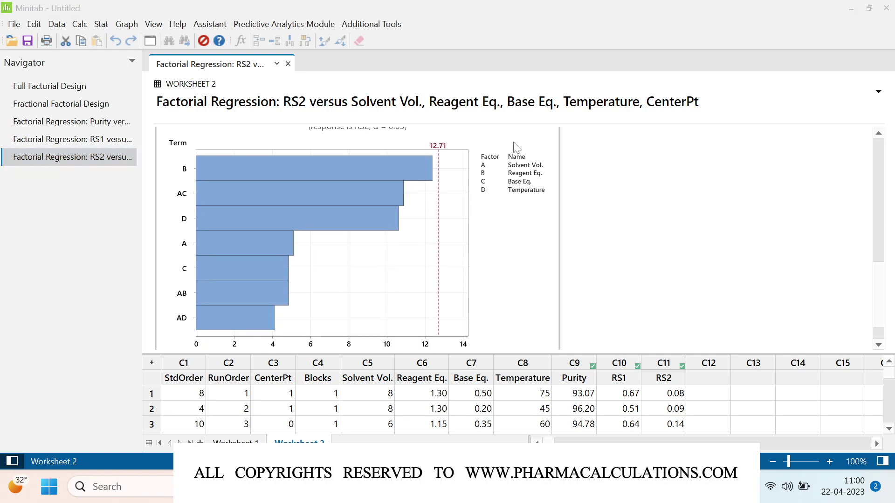
Step: Inspect the RS2 Pareto chart in the maximized graph editor, then close it without changes
{"action": "double_click", "coordinate": [514, 143]}
{"action": "left_click", "coordinate": [623, 66]}
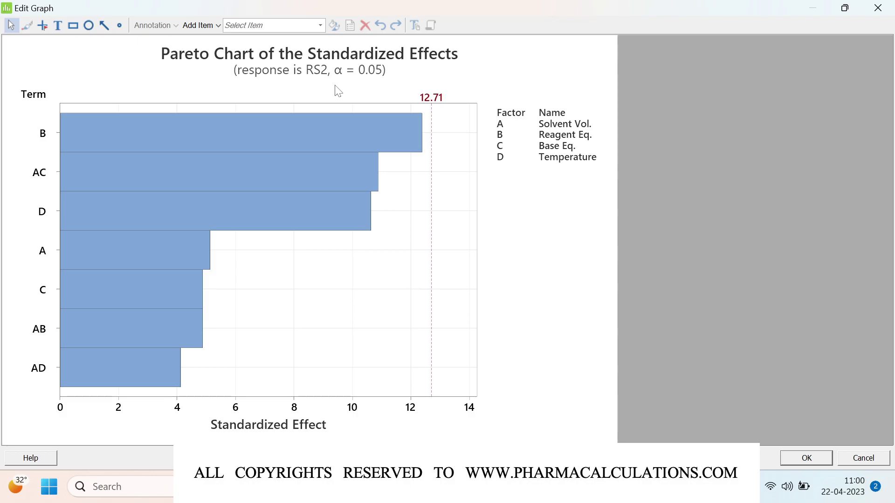
{"action": "left_click", "coordinate": [864, 461]}
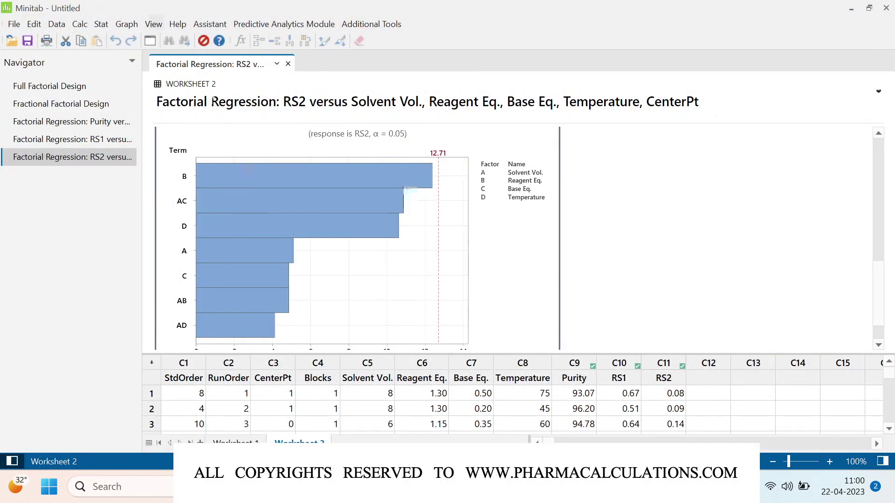
{"action": "left_click", "coordinate": [94, 27]}
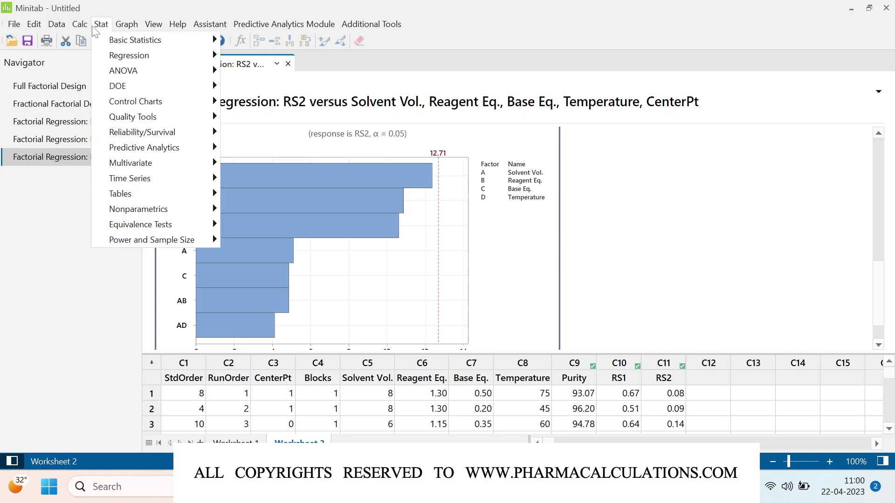
{"action": "left_click", "coordinate": [603, 226]}
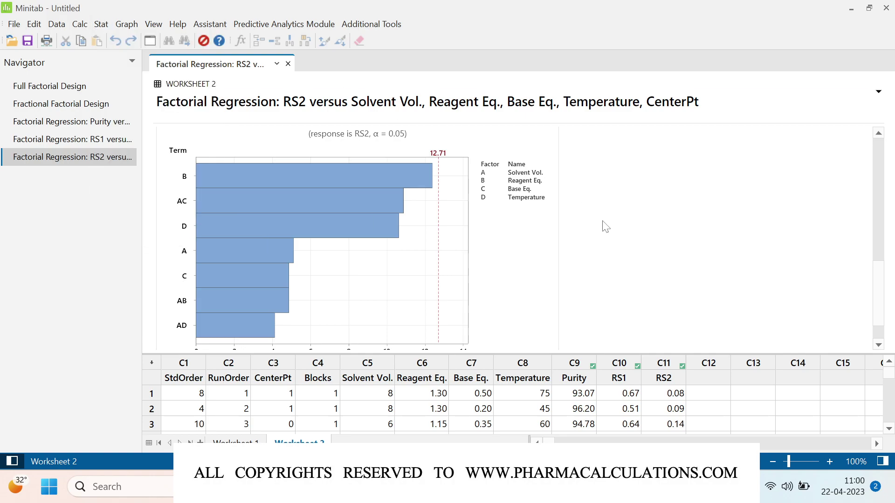
{"action": "scroll", "coordinate": [604, 225], "scroll_direction": "down", "scroll_amount": 5}
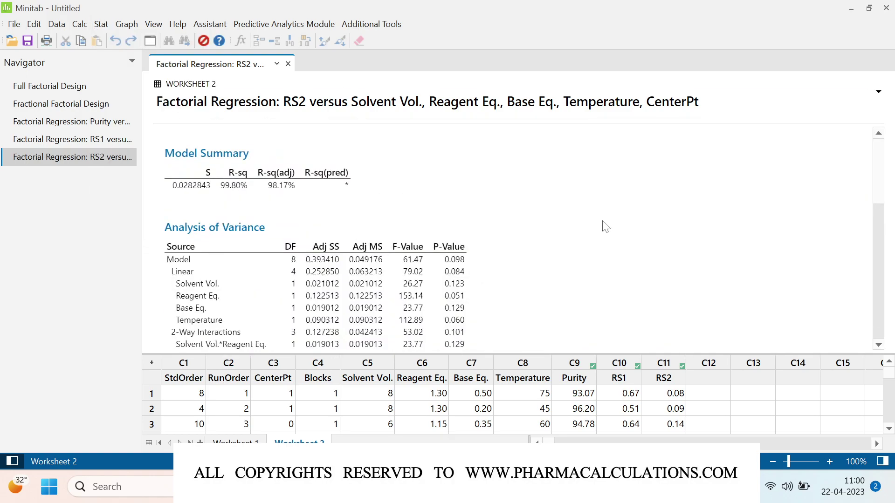
{"action": "left_click", "coordinate": [100, 26]}
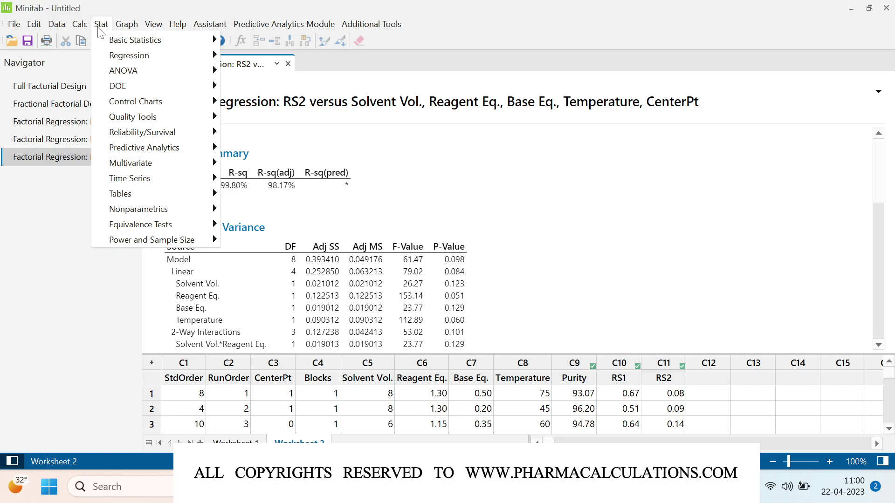
{"action": "mouse_move", "coordinate": [130, 85]}
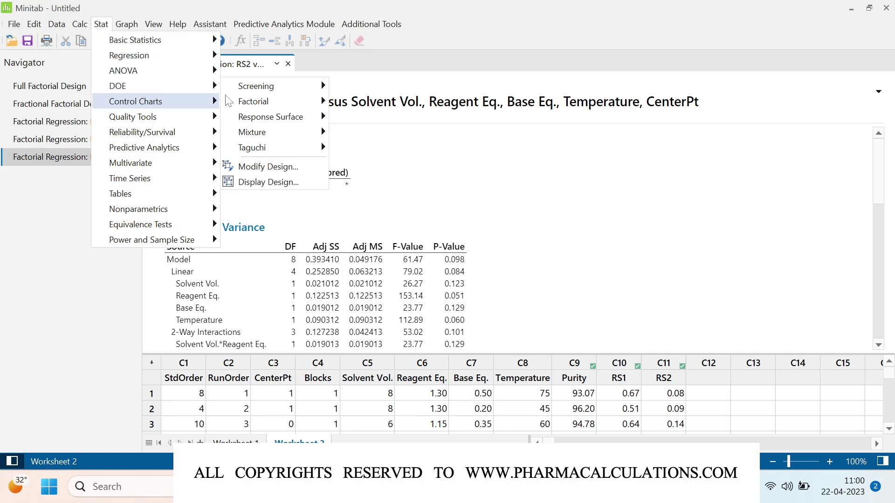
{"action": "mouse_move", "coordinate": [272, 105]}
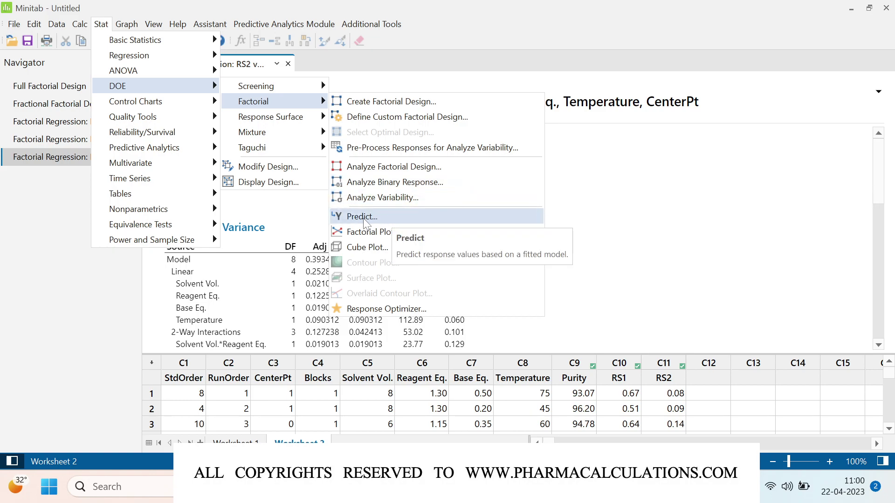
{"action": "left_click", "coordinate": [386, 218]}
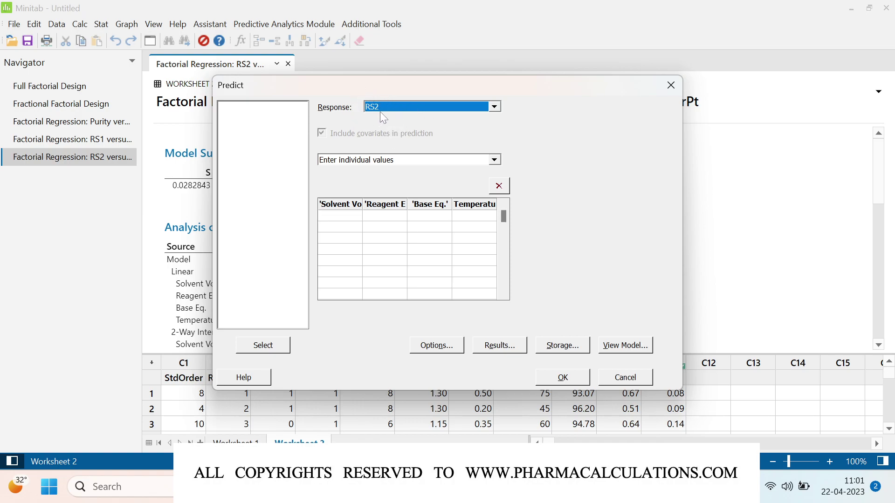
{"action": "left_click", "coordinate": [622, 380]}
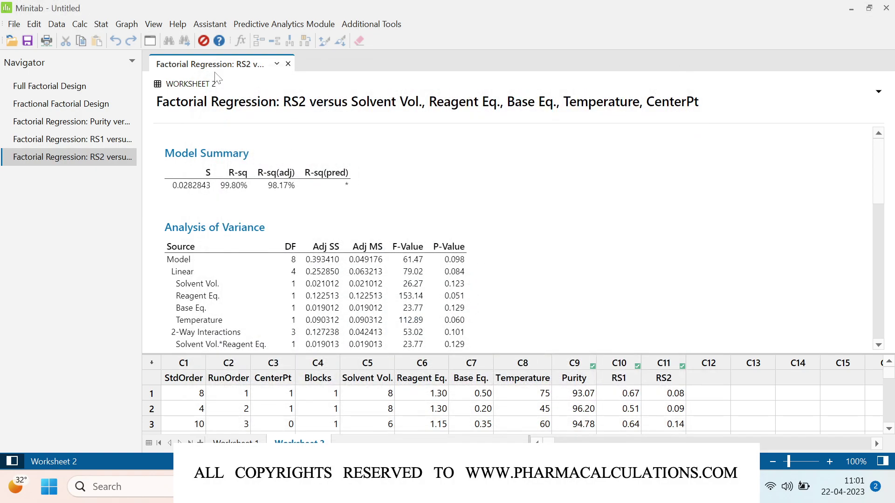
Step: Create an RS2 cube plot of fitted means via Stat > DOE > Factorial > Cube Plot
{"action": "left_click", "coordinate": [102, 22]}
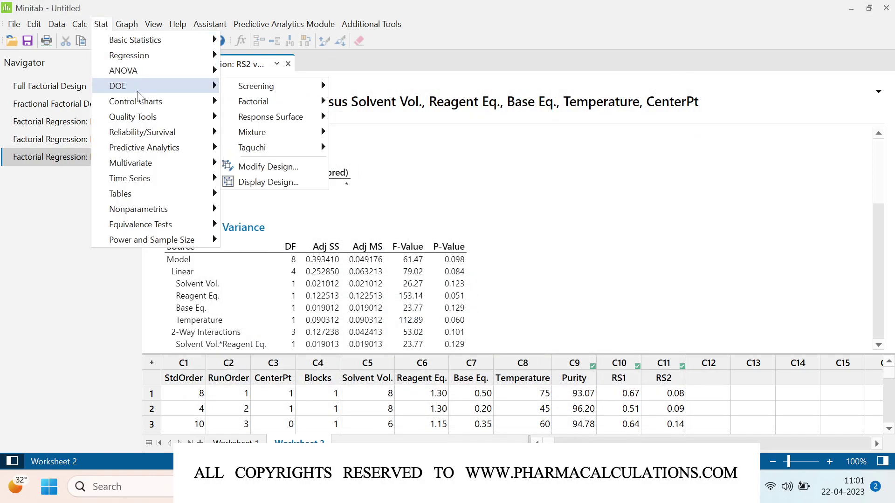
{"action": "mouse_move", "coordinate": [295, 101]}
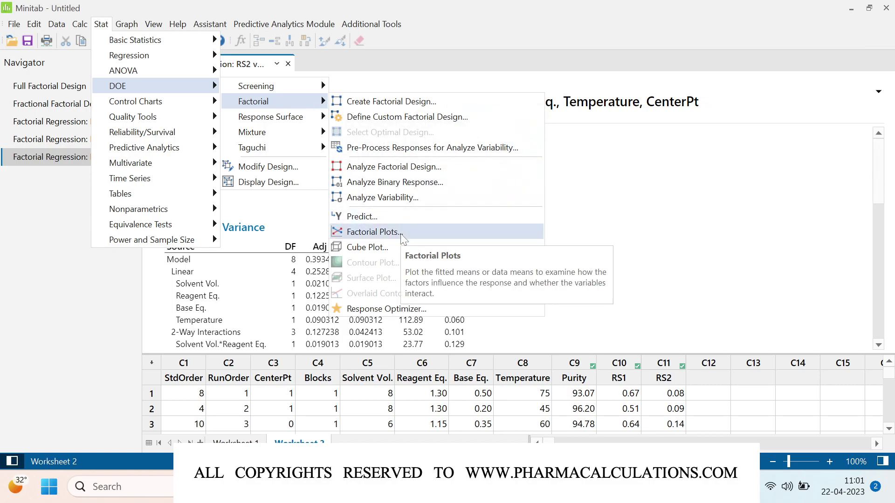
{"action": "left_click", "coordinate": [372, 247]}
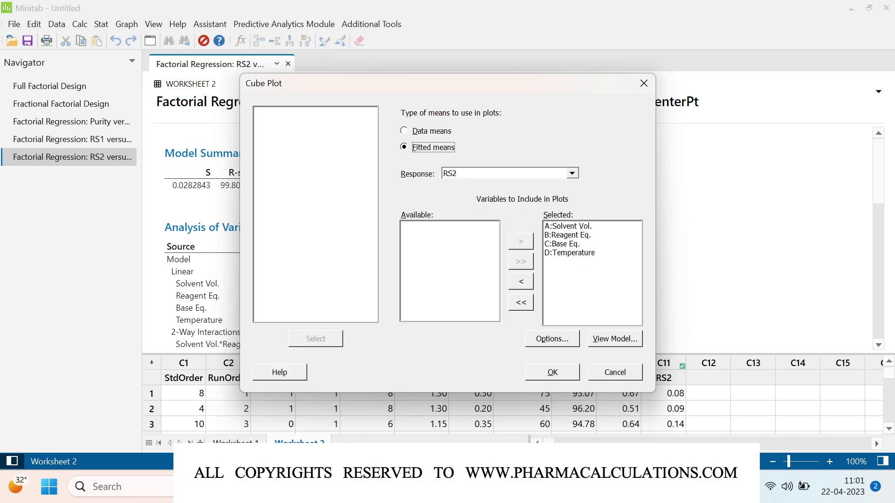
{"action": "left_click", "coordinate": [559, 377]}
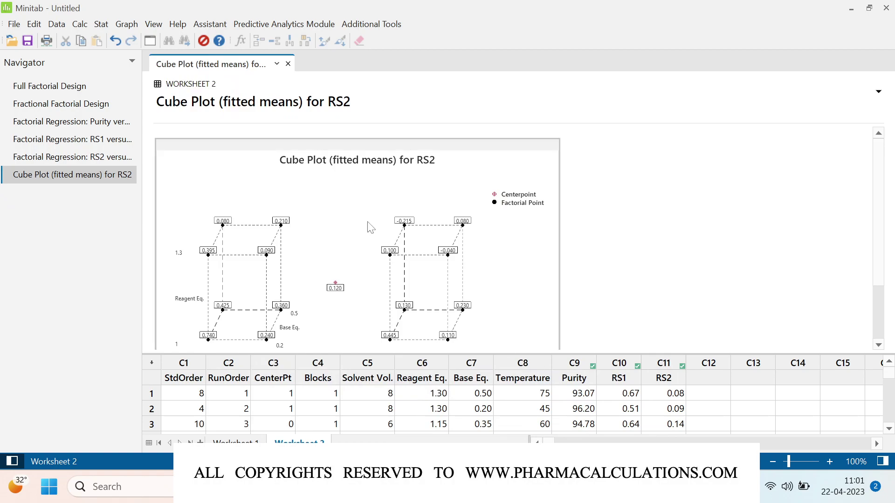
Step: Inspect the cube plot (centerpoint 0.120, corners -0.215 to 0.740) in the maximized editor, then cancel
{"action": "double_click", "coordinate": [486, 195]}
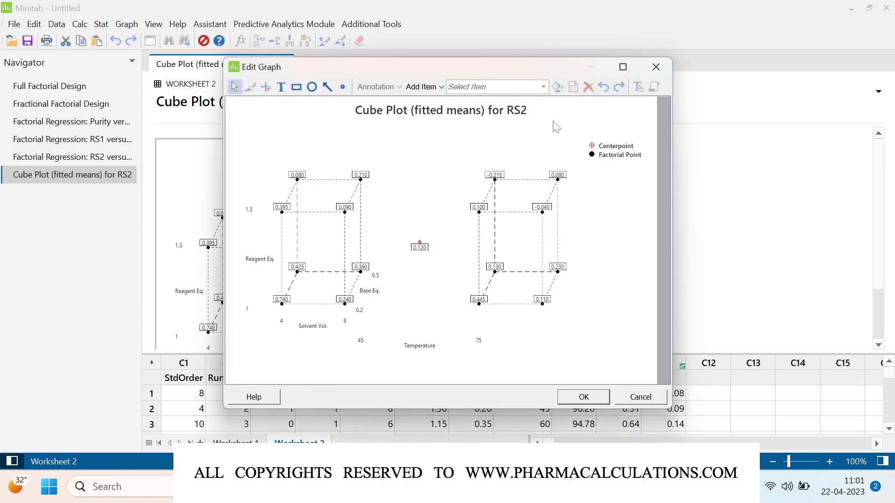
{"action": "left_click", "coordinate": [623, 68]}
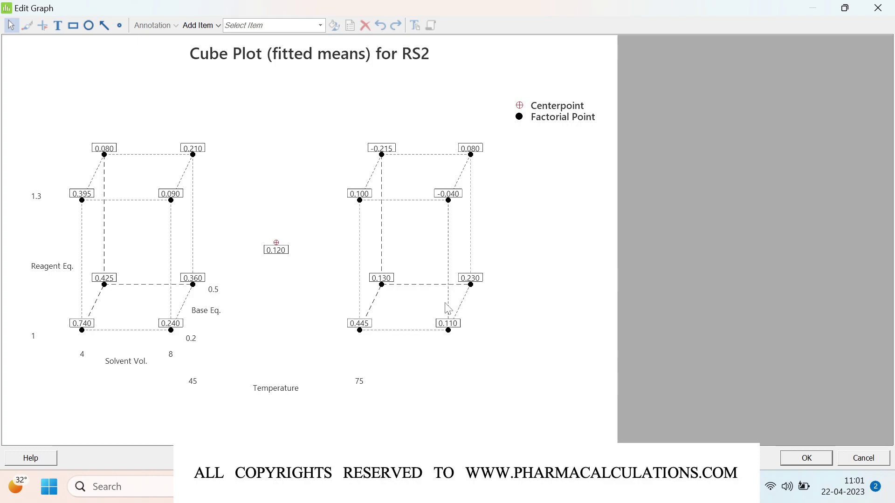
{"action": "left_click", "coordinate": [855, 460]}
Step: Open the Response Optimizer dialog for RS2, RS1 and Purity under Stat > DOE > Factorial
{"action": "left_click", "coordinate": [101, 24]}
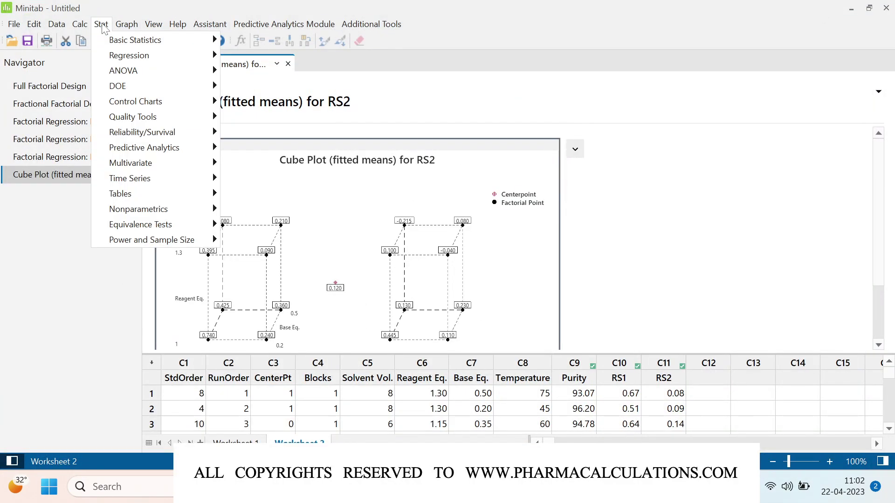
{"action": "mouse_move", "coordinate": [130, 88]}
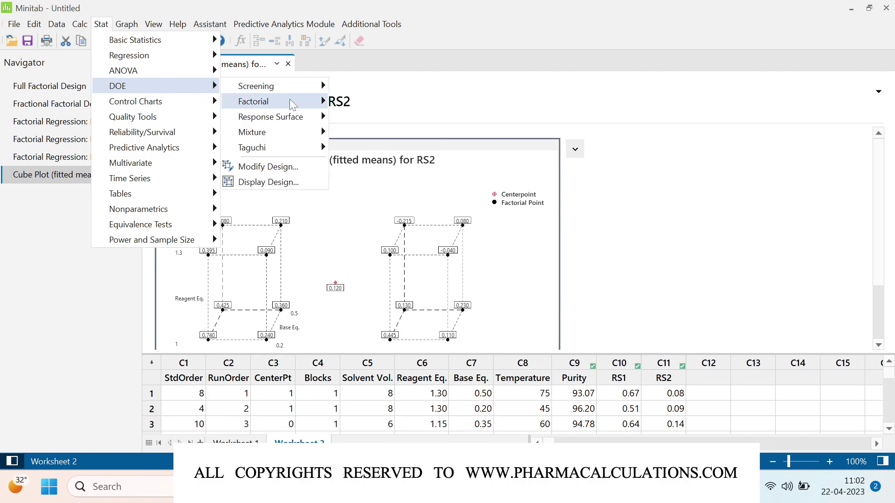
{"action": "mouse_move", "coordinate": [292, 103]}
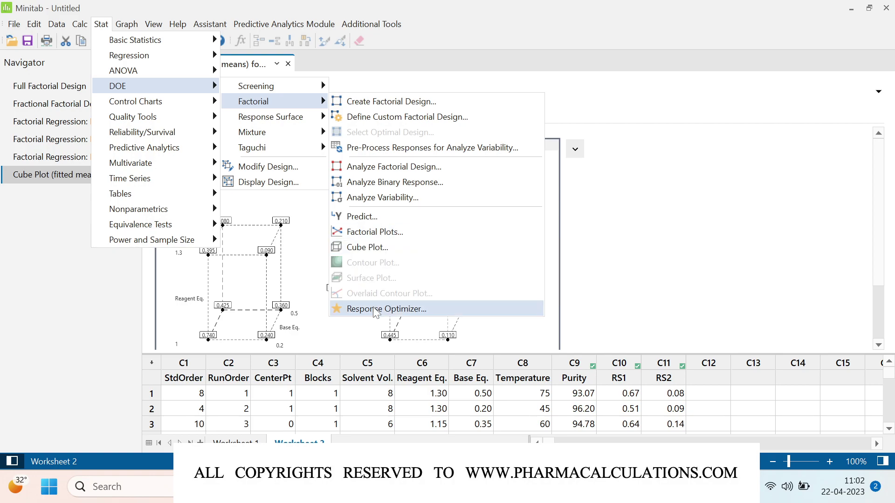
{"action": "left_click", "coordinate": [447, 309]}
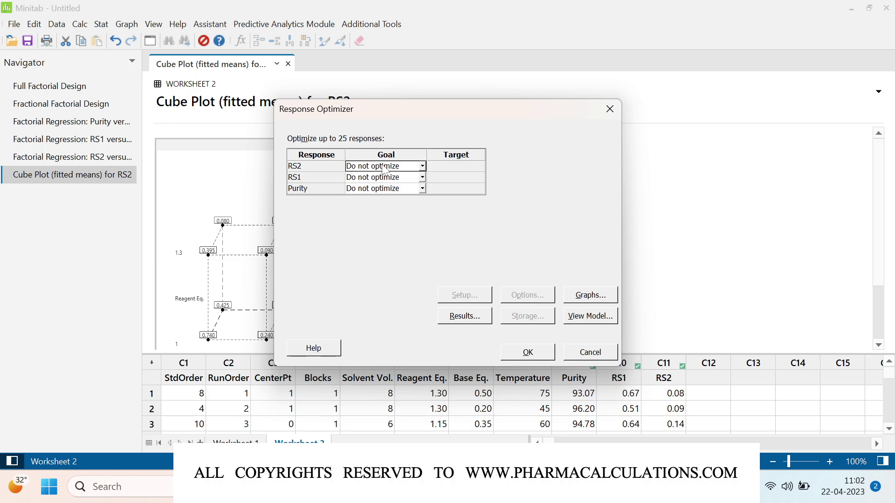
Step: Set RS2's goal to Target 0.05 and RS1's goal to Target 0.1
{"action": "left_click", "coordinate": [422, 166]}
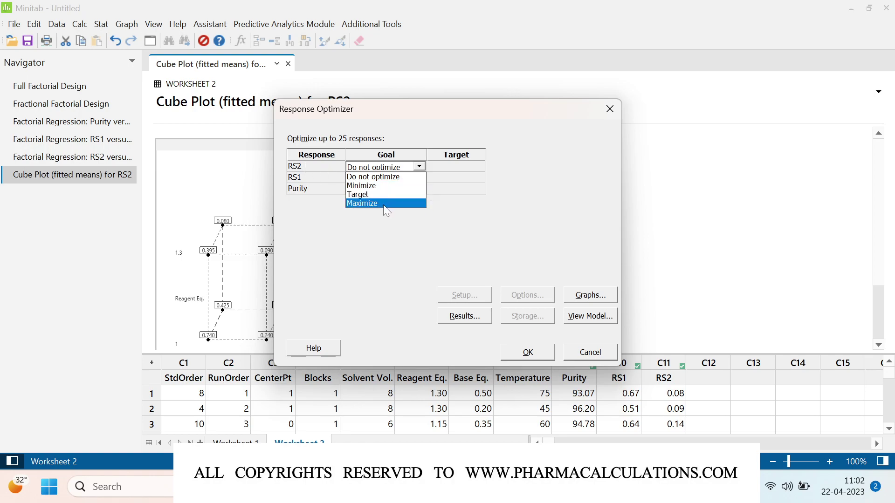
{"action": "left_click", "coordinate": [357, 194]}
{"action": "left_click", "coordinate": [443, 167]}
{"action": "type", "text": "0.05"}
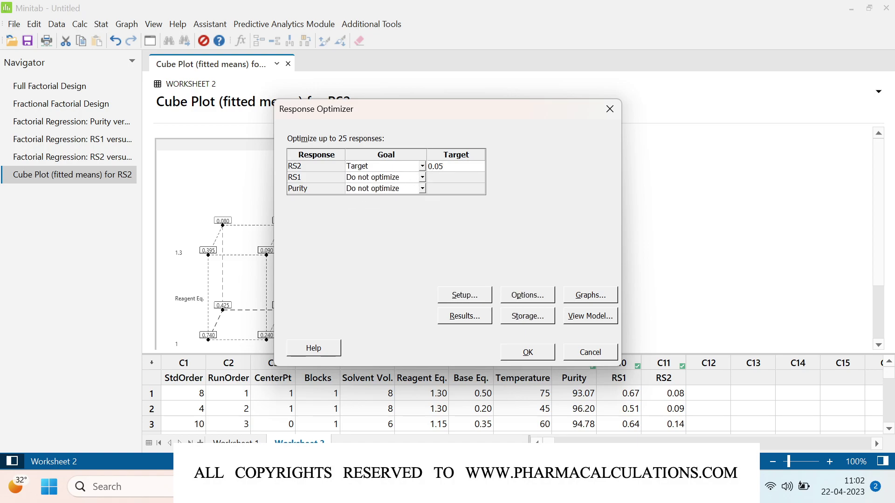
{"action": "left_click", "coordinate": [421, 177]}
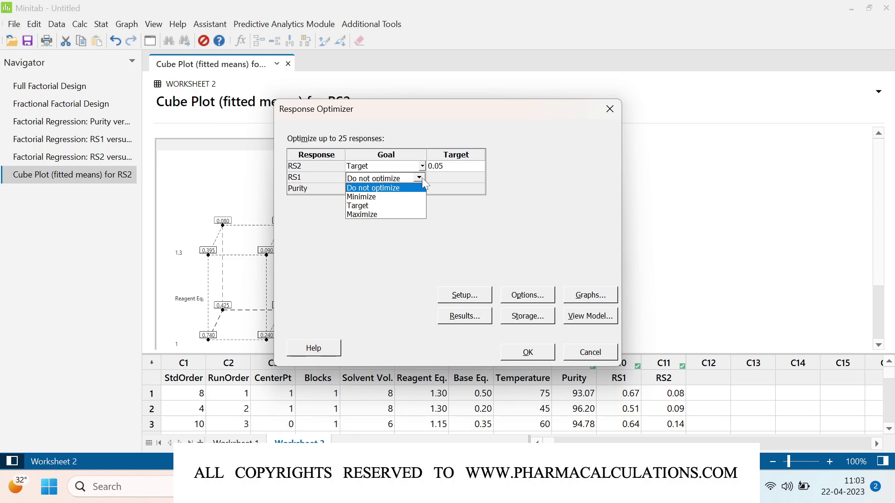
{"action": "left_click", "coordinate": [375, 205]}
{"action": "left_click", "coordinate": [441, 178]}
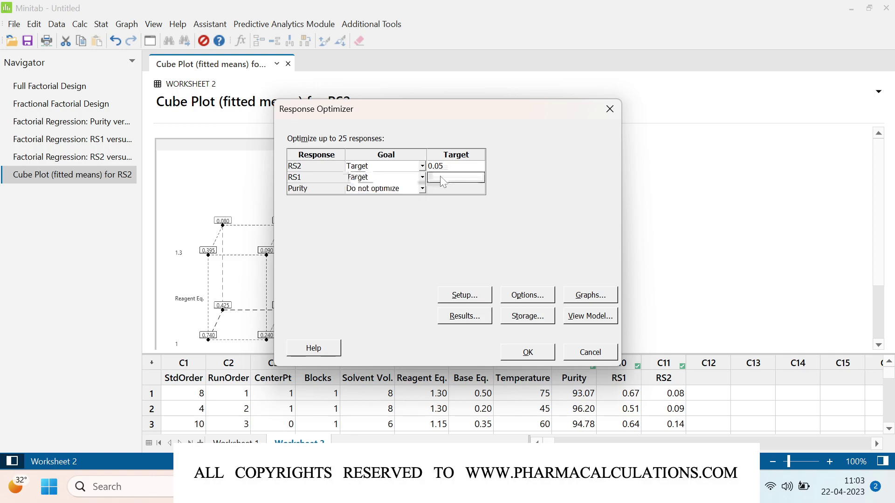
{"action": "type", "text": "0.1"}
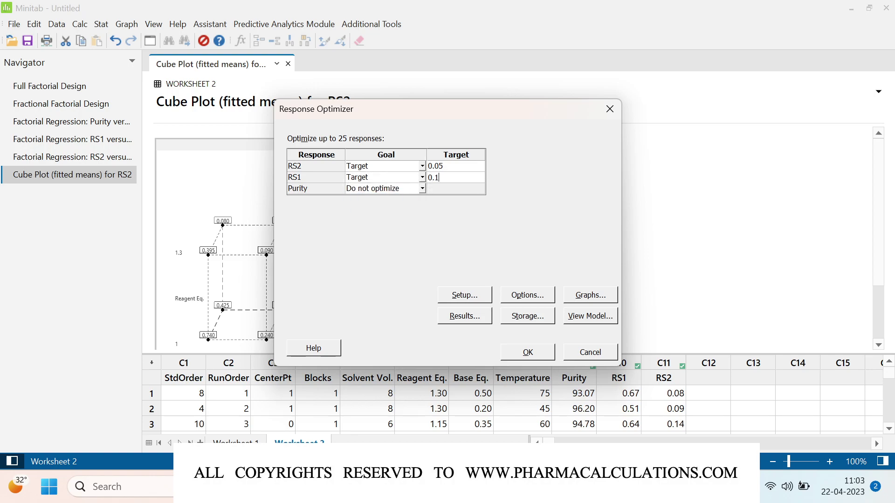
Step: Make Purity's goal Maximize and run the optimization, reaching composite desirability 0.8586
{"action": "left_click", "coordinate": [420, 190]}
{"action": "left_click", "coordinate": [421, 189]}
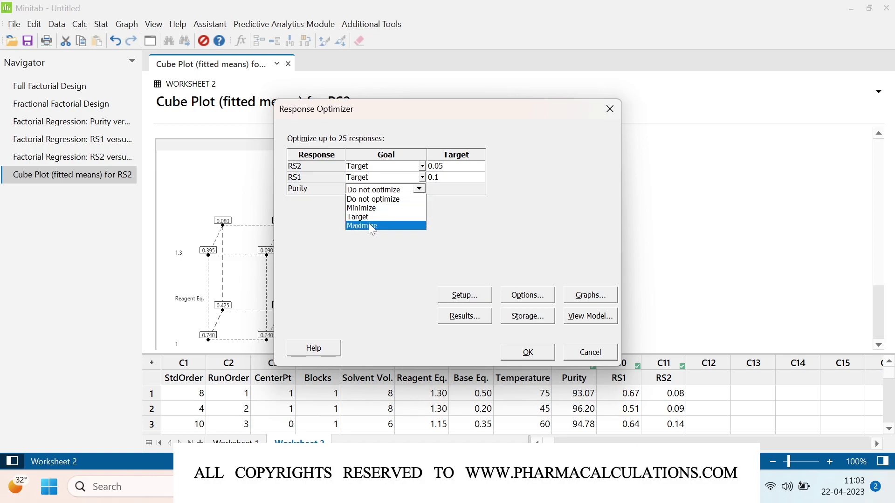
{"action": "left_click", "coordinate": [372, 226]}
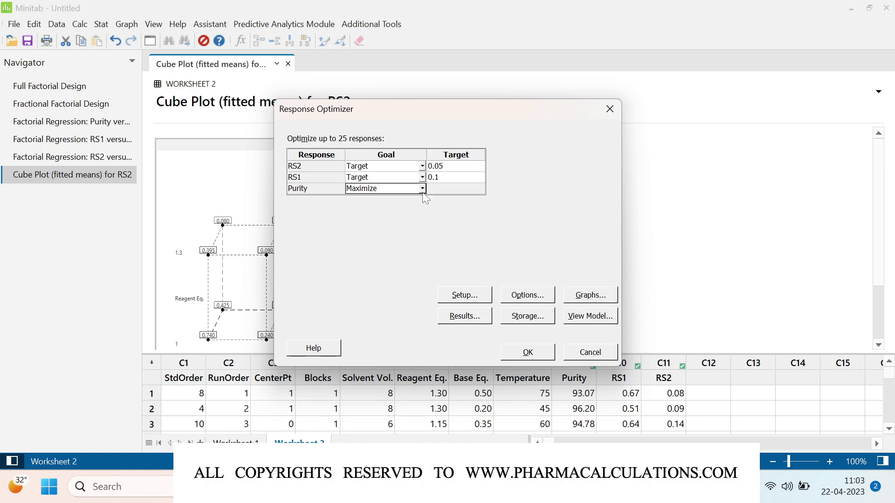
{"action": "left_click", "coordinate": [528, 355]}
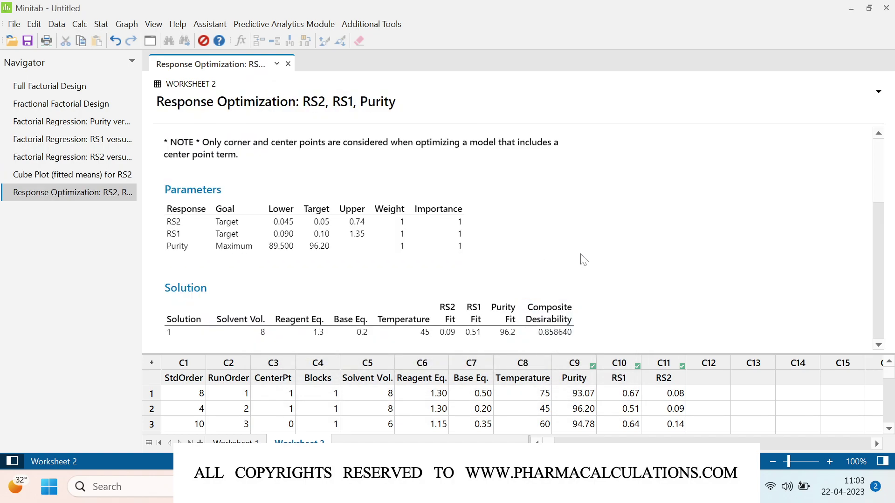
Step: Open the optimization plot in the interactive Response Optimizer window
{"action": "scroll", "coordinate": [645, 303], "scroll_direction": "down", "scroll_amount": 5}
{"action": "scroll", "coordinate": [645, 303], "scroll_direction": "down", "scroll_amount": 3}
{"action": "scroll", "coordinate": [646, 303], "scroll_direction": "up", "scroll_amount": 3}
{"action": "scroll", "coordinate": [645, 303], "scroll_direction": "down", "scroll_amount": 5}
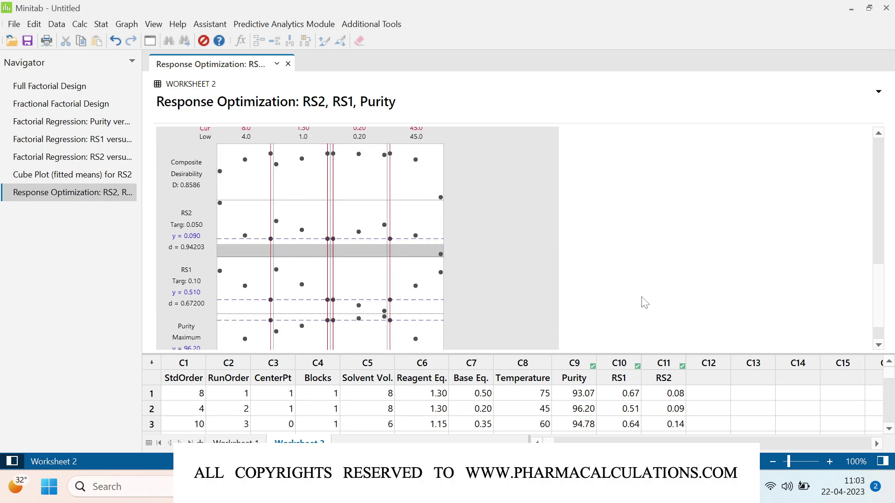
{"action": "double_click", "coordinate": [542, 211]}
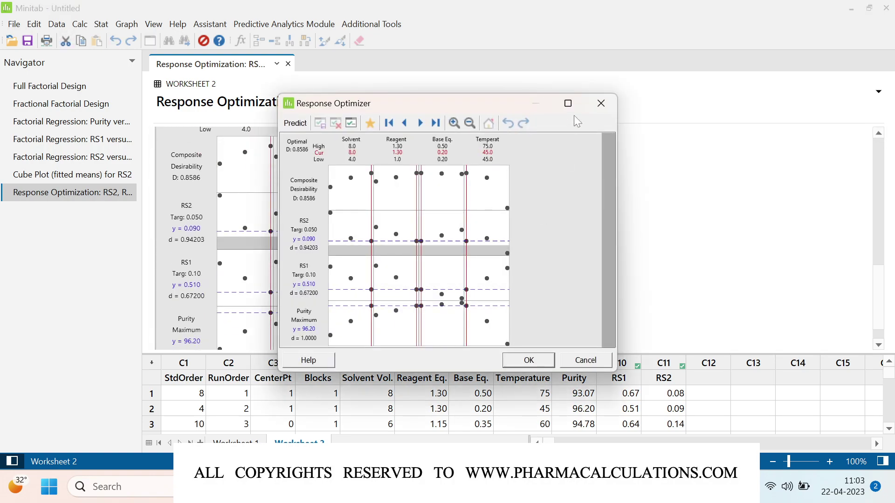
Step: Check RS2 and RS1 targets in the maximized optimizer (Purity 96.20, RS1 0.510, RS2 0.090), then close it
{"action": "left_click", "coordinate": [568, 103]}
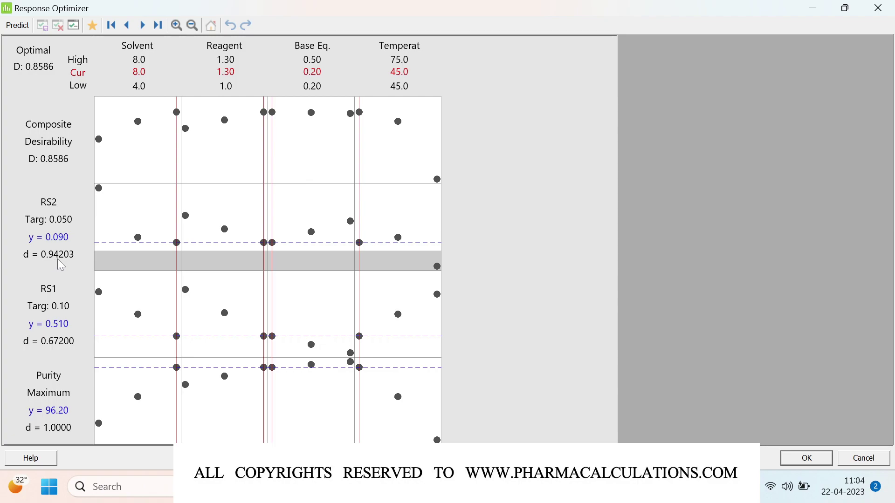
{"action": "mouse_move", "coordinate": [60, 264]}
{"action": "mouse_move", "coordinate": [59, 331]}
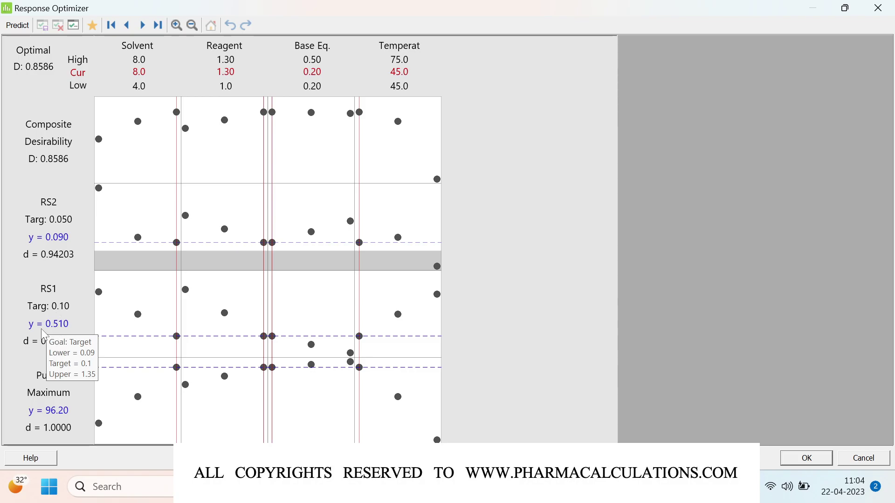
{"action": "left_click", "coordinate": [822, 459]}
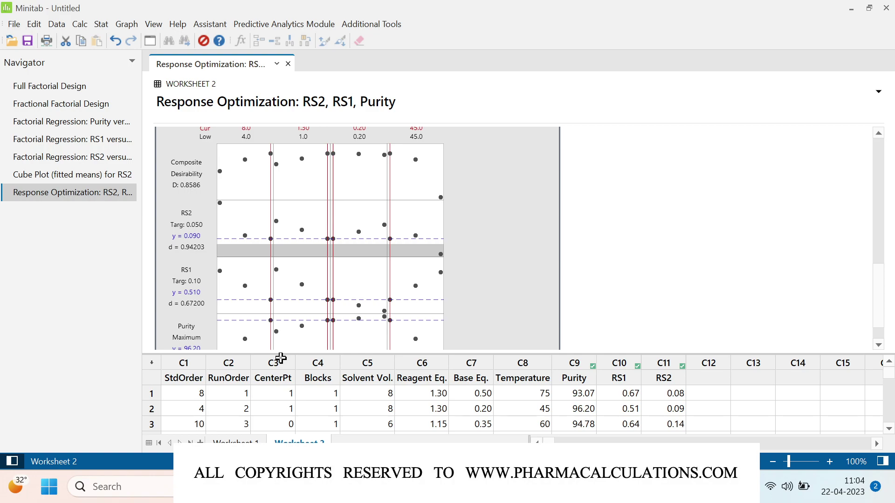
Step: Enlarge the worksheet to show all ten runs and select the RS1 value 1.35 in row 5
{"action": "left_click_drag", "start_coordinate": [281, 357], "coordinate": [274, 167]}
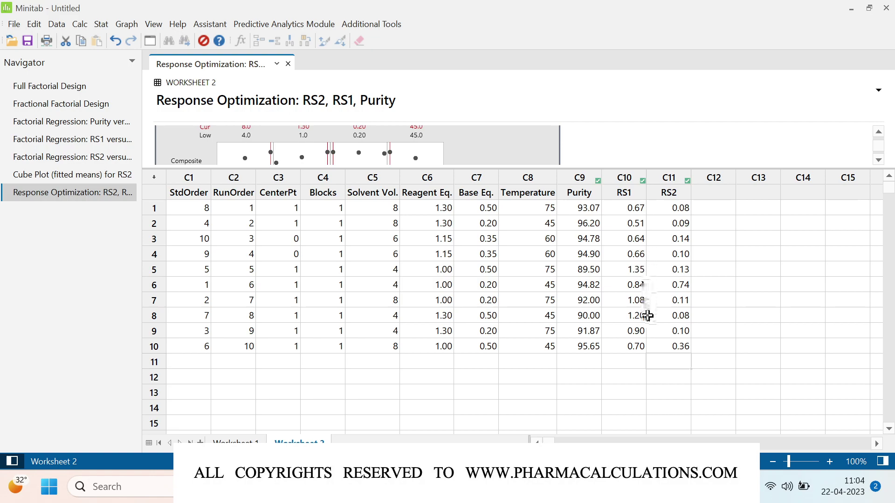
{"action": "left_click", "coordinate": [644, 273]}
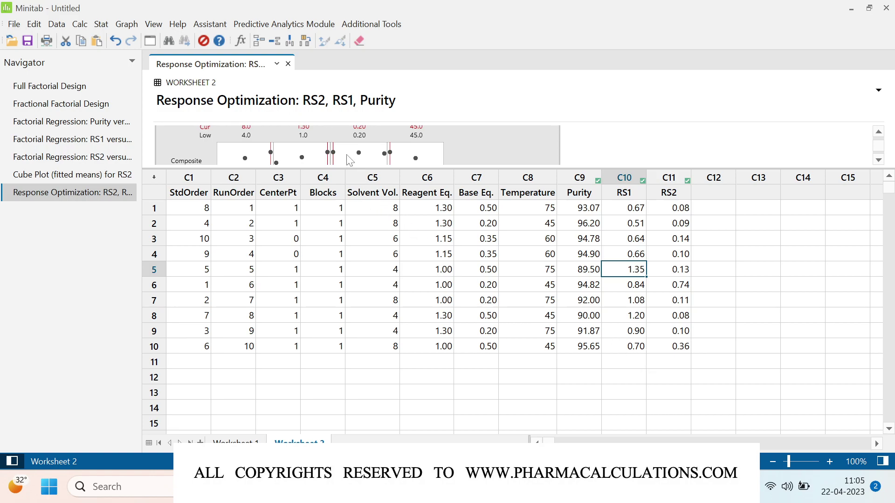
Step: Reopen the Response Optimizer dialog from Stat > DOE > Factorial
{"action": "left_click", "coordinate": [102, 25]}
{"action": "mouse_move", "coordinate": [205, 86]}
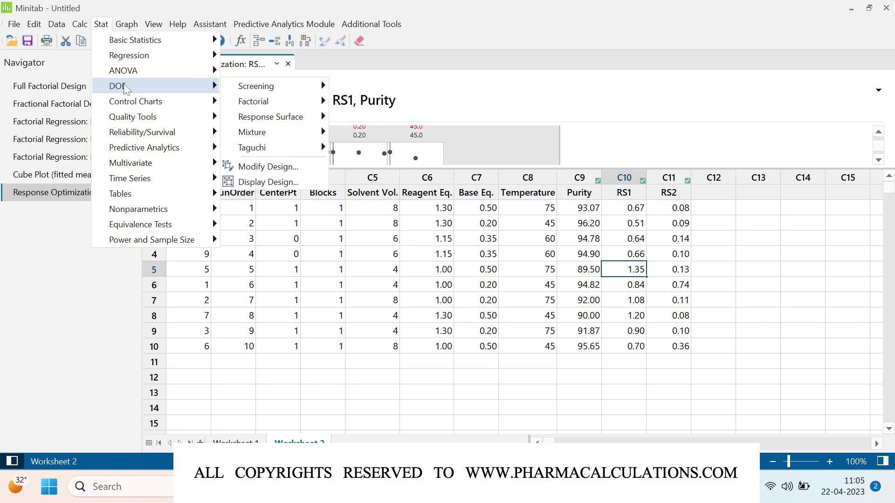
{"action": "mouse_move", "coordinate": [279, 103]}
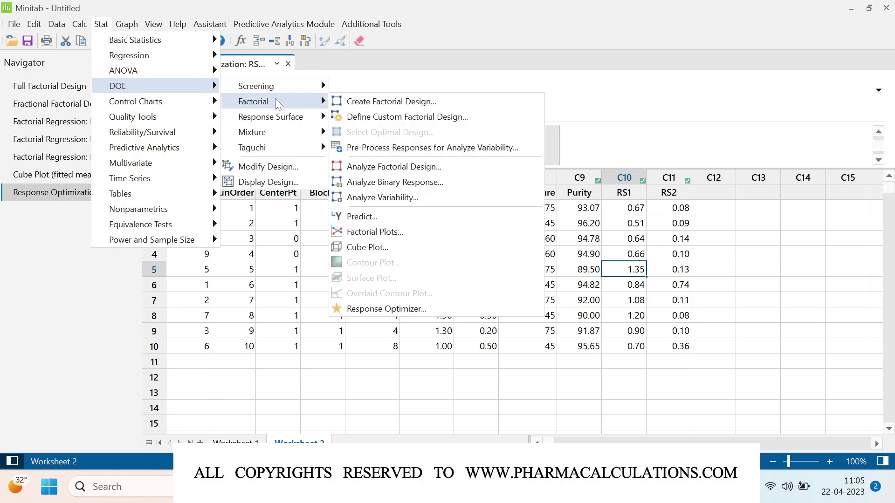
{"action": "left_click", "coordinate": [372, 309]}
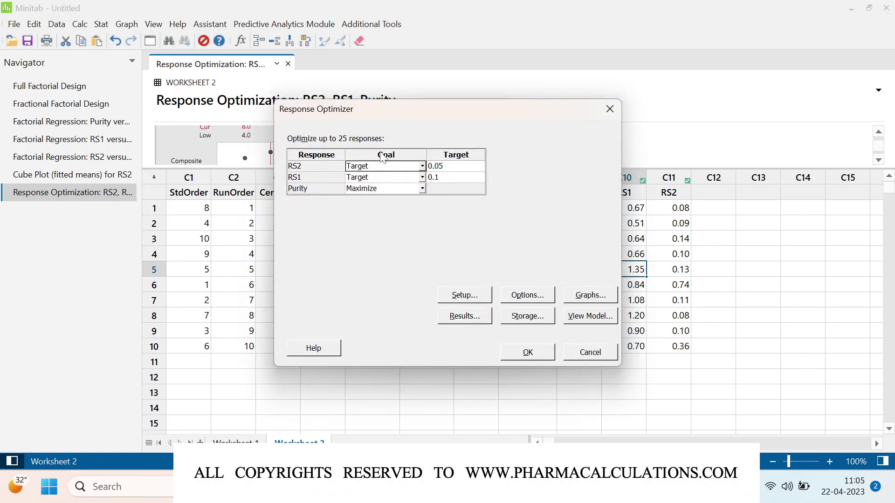
Step: Set RS2 and RS1 goals to Minimize, rerun, and enlarge the output to show Parameters
{"action": "left_click", "coordinate": [424, 167]}
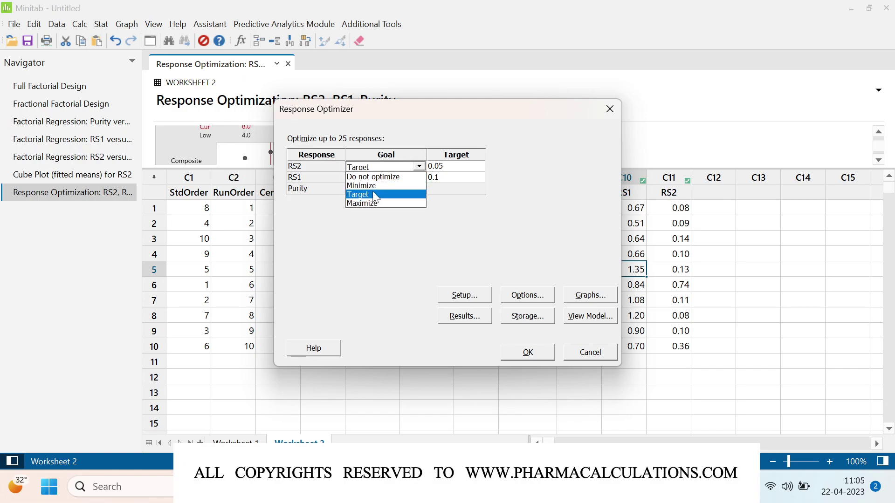
{"action": "left_click", "coordinate": [374, 187]}
{"action": "left_click", "coordinate": [422, 177]}
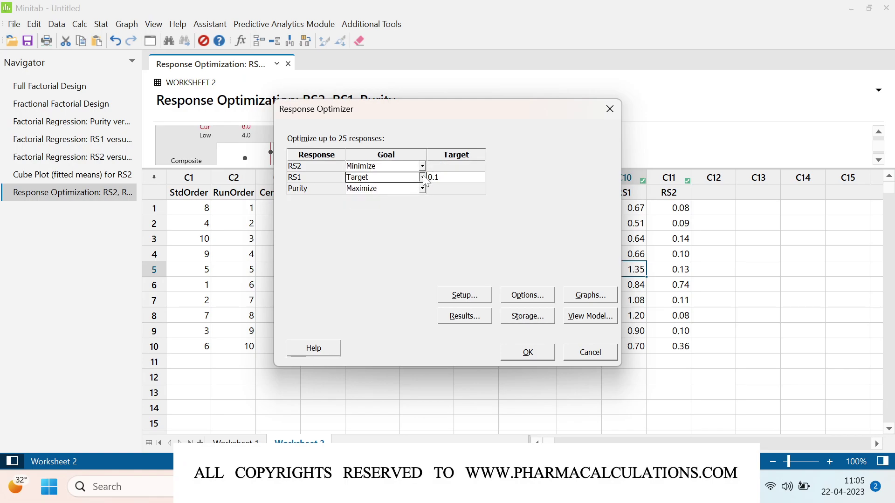
{"action": "left_click", "coordinate": [368, 198]}
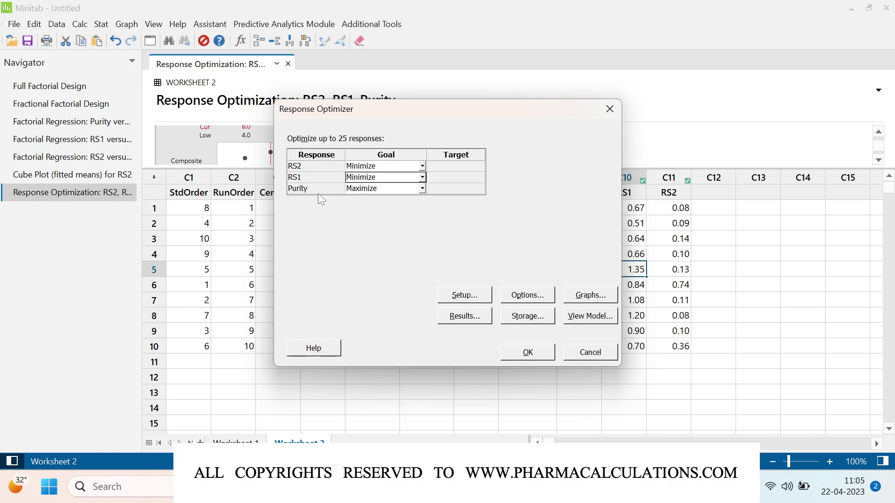
{"action": "left_click", "coordinate": [528, 354]}
{"action": "left_click_drag", "start_coordinate": [541, 167], "coordinate": [544, 310]}
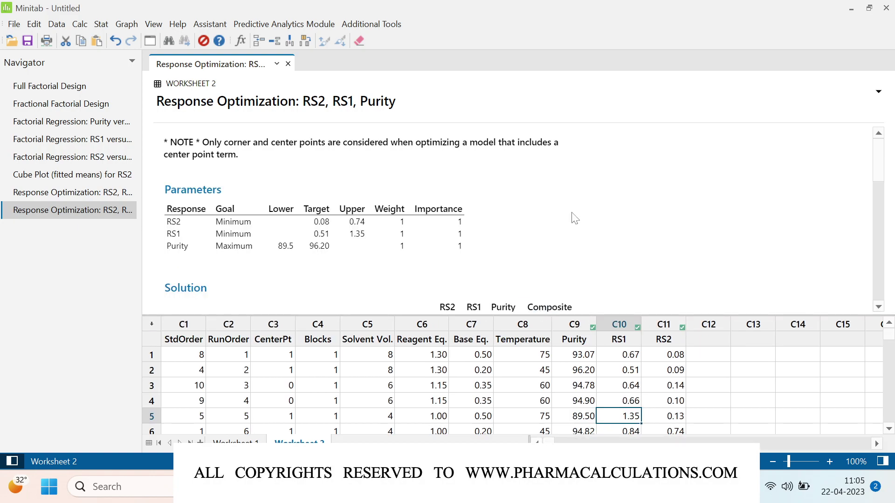
Step: Compare the solutions of the first and second Response Optimization results
{"action": "scroll", "coordinate": [574, 218], "scroll_direction": "down", "scroll_amount": 5}
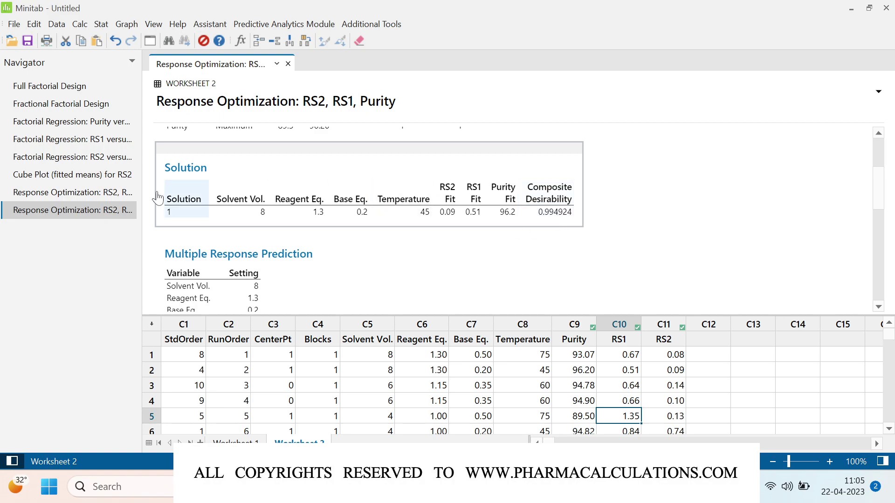
{"action": "left_click", "coordinate": [96, 192]}
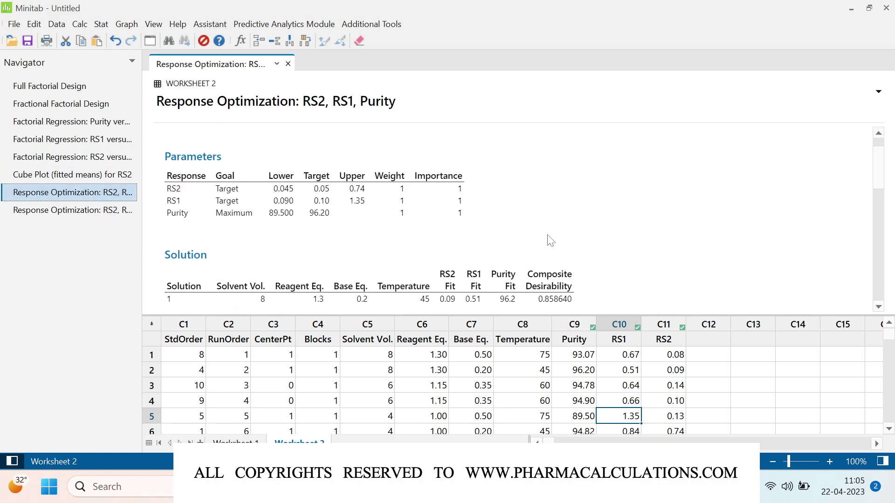
{"action": "scroll", "coordinate": [563, 214], "scroll_direction": "down", "scroll_amount": 3}
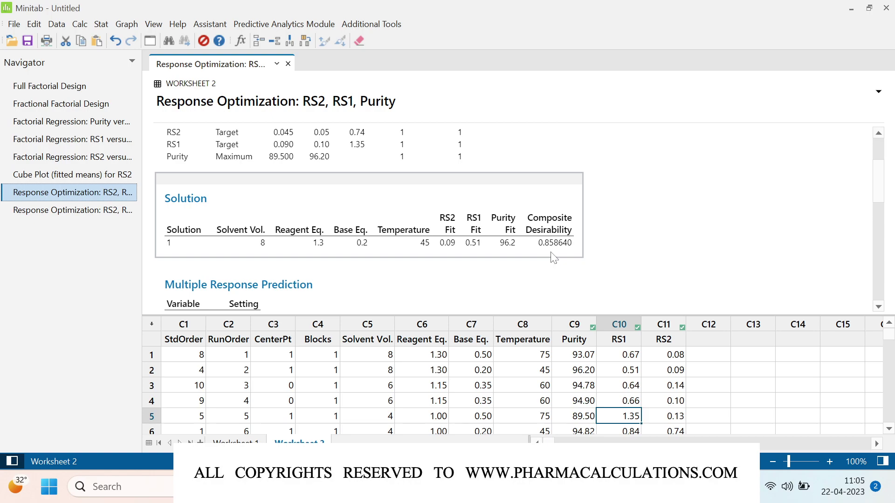
{"action": "left_click", "coordinate": [72, 213]}
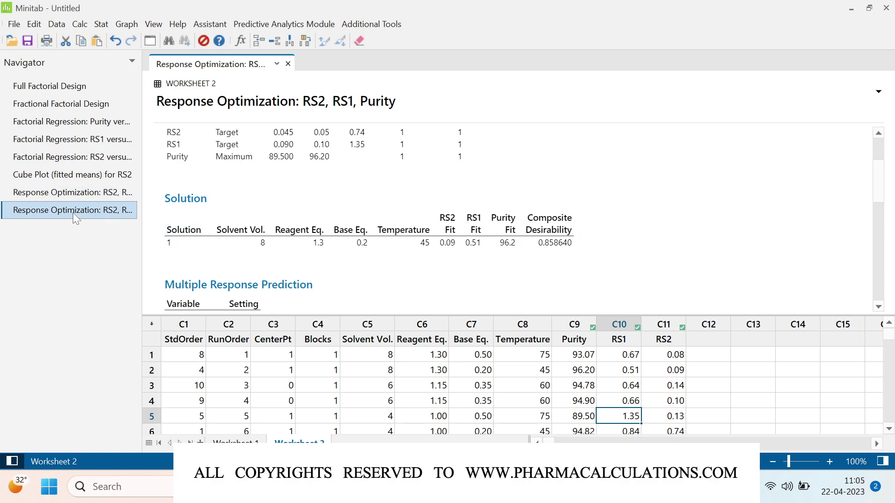
Step: Open the rerun's optimizer plot maximized, showing composite desirability 0.9949 and RS2 d = 0.98485
{"action": "scroll", "coordinate": [500, 259], "scroll_direction": "down", "scroll_amount": 6}
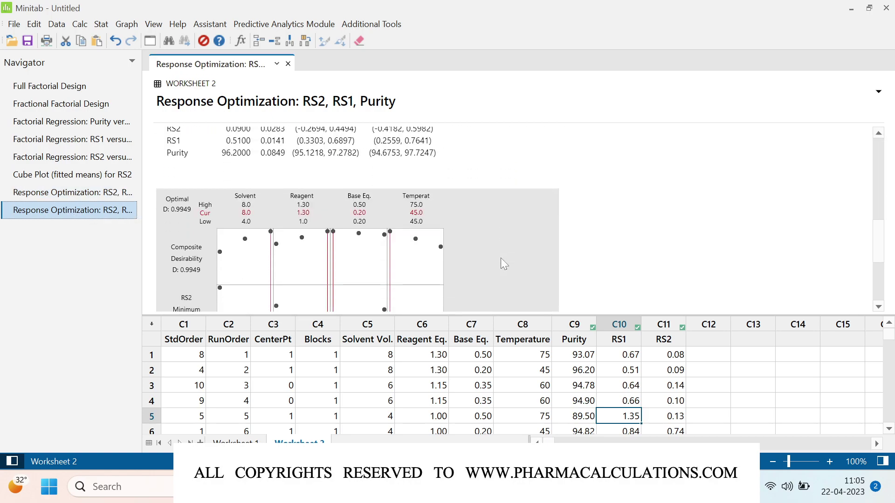
{"action": "double_click", "coordinate": [500, 259]}
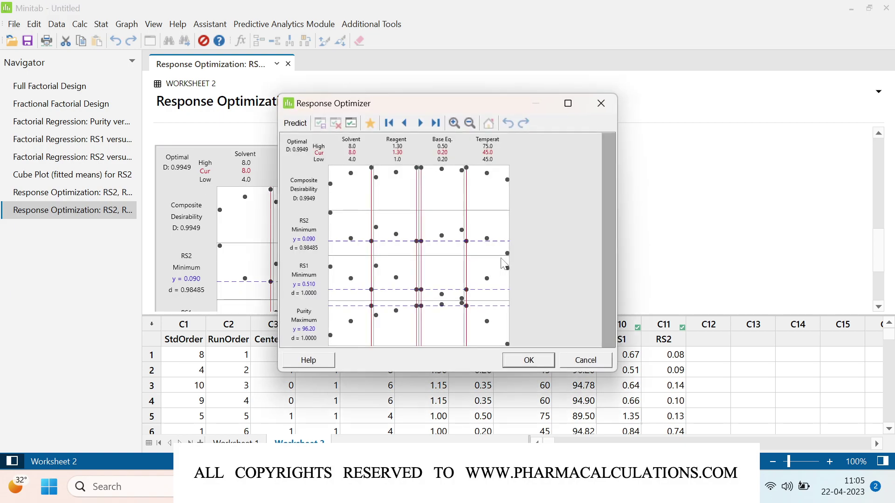
{"action": "left_click", "coordinate": [568, 103]}
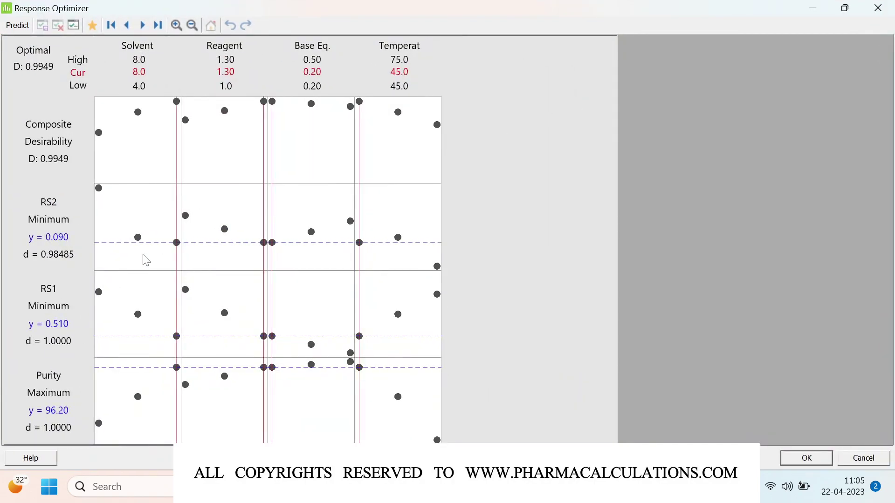
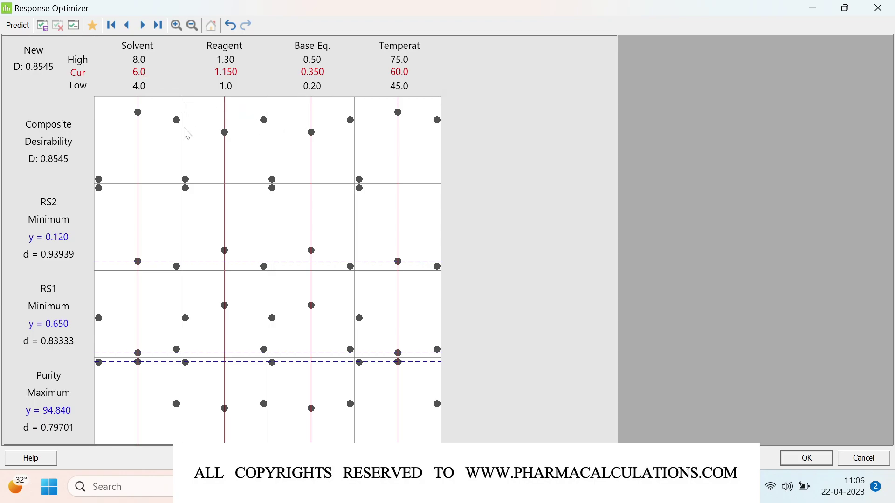
Step: Move all four factors to their high settings (Solvent 8.0, Reagent 1.30, Base Eq. 0.50, Temperature 75.0)
{"action": "left_click_drag", "start_coordinate": [147, 136], "coordinate": [180, 136]}
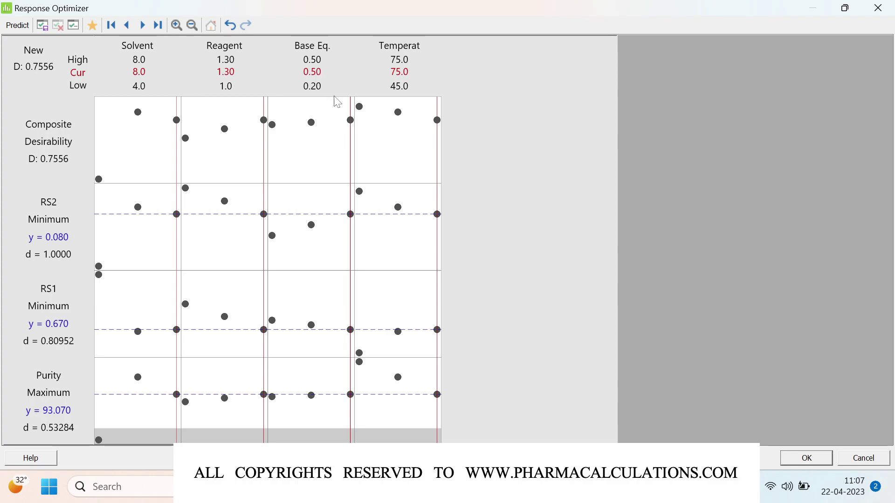
{"action": "left_click_drag", "start_coordinate": [349, 136], "coordinate": [306, 145]}
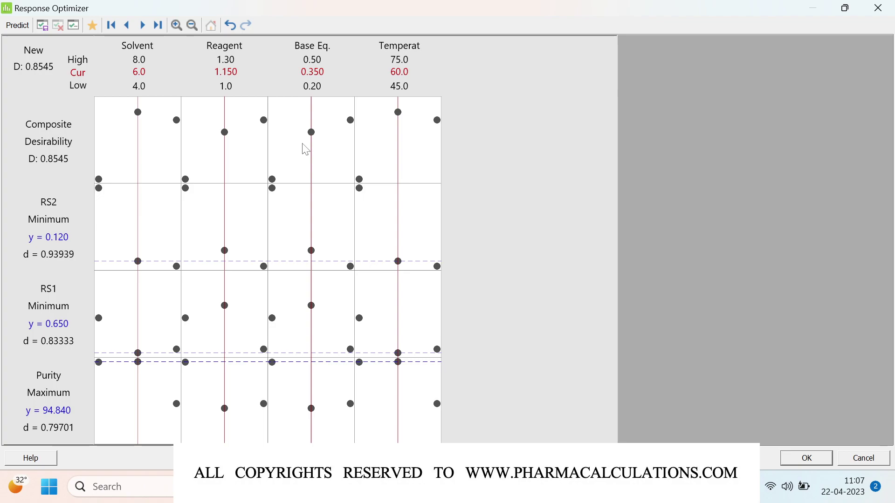
{"action": "left_click_drag", "start_coordinate": [398, 130], "coordinate": [388, 135]}
{"action": "left_click_drag", "start_coordinate": [143, 156], "coordinate": [169, 163]}
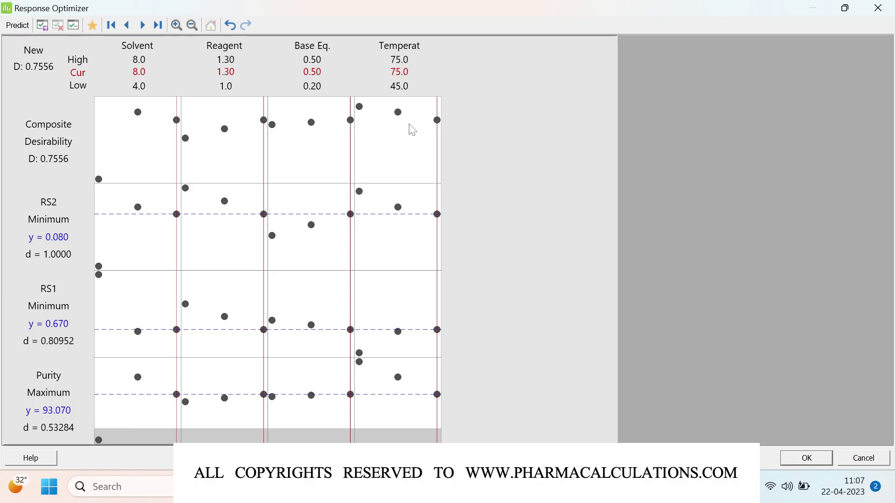
Step: Close the Response Optimizer, keeping its results, and review the high-setting optimization plot in the output
{"action": "left_click", "coordinate": [816, 460]}
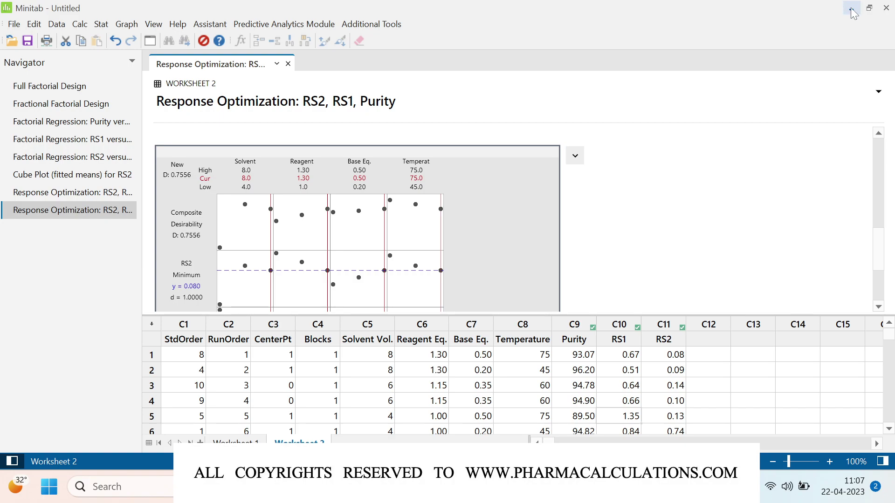
{"action": "scroll", "coordinate": [530, 253], "scroll_direction": "down", "scroll_amount": 3}
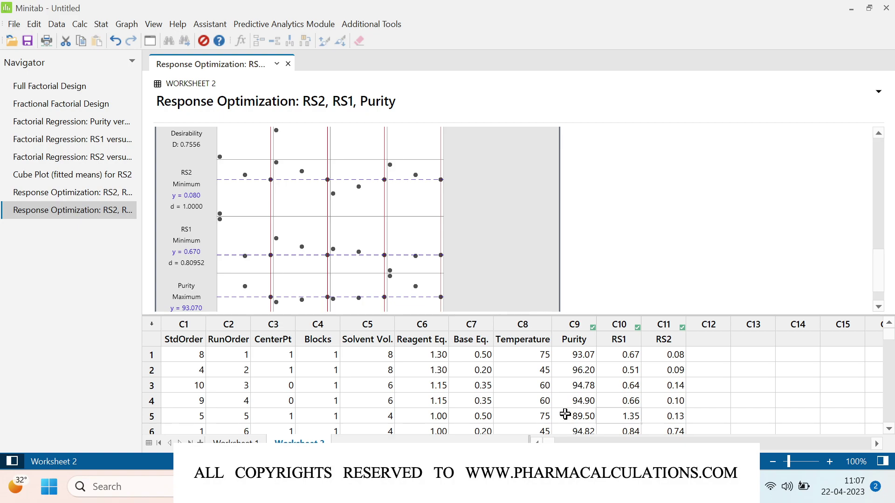
{"action": "key", "text": "alt+Tab"}
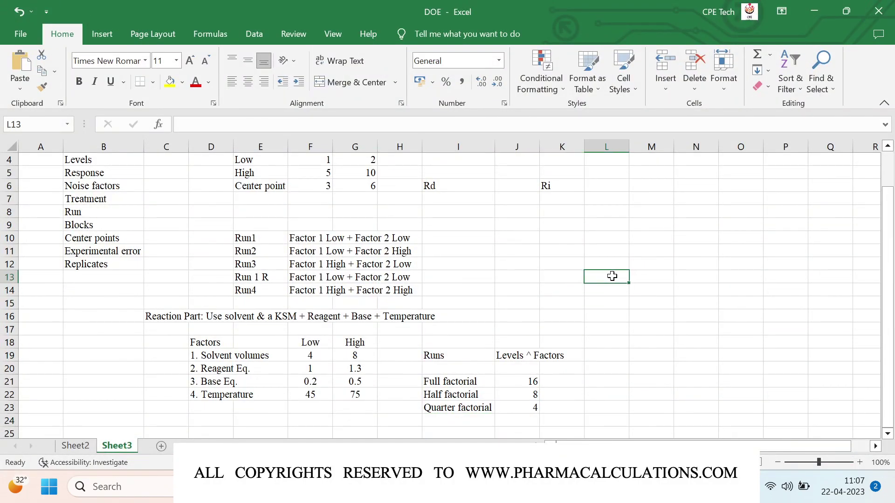
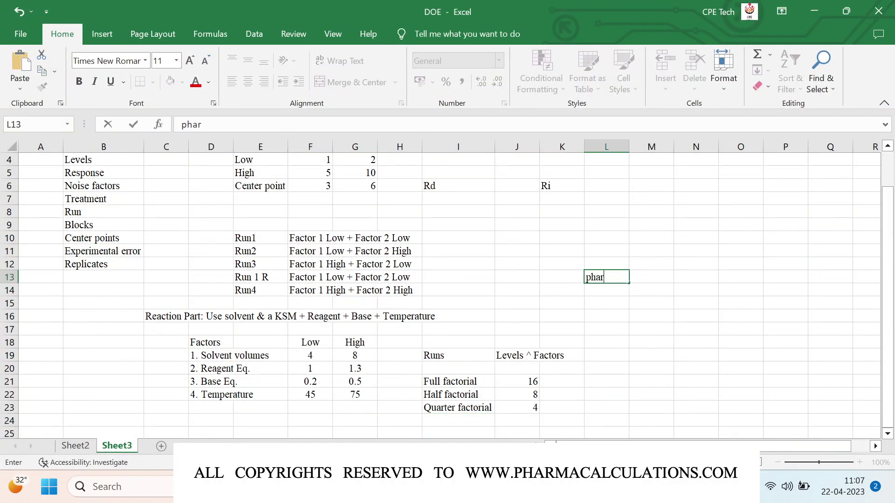
Step: Enter the contact e-mail address in cell L13 of Sheet3, then move to cell L16
{"action": "key", "text": "Return"}
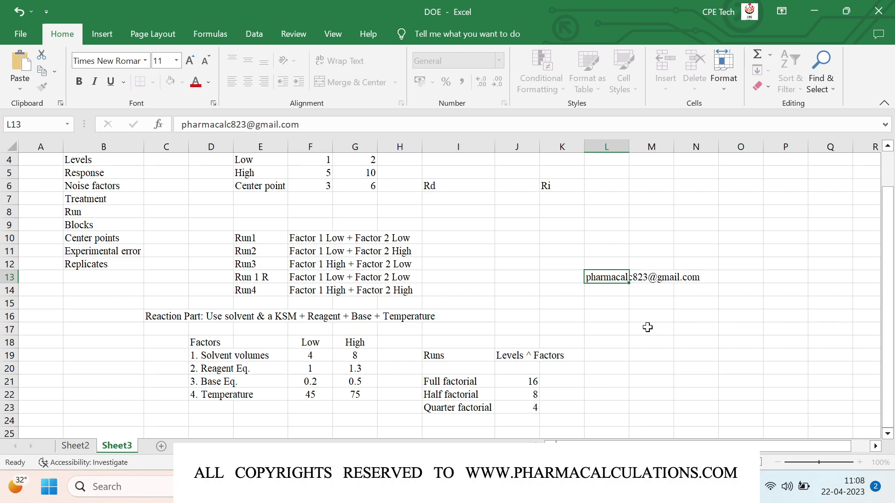
{"action": "left_click", "coordinate": [607, 312]}
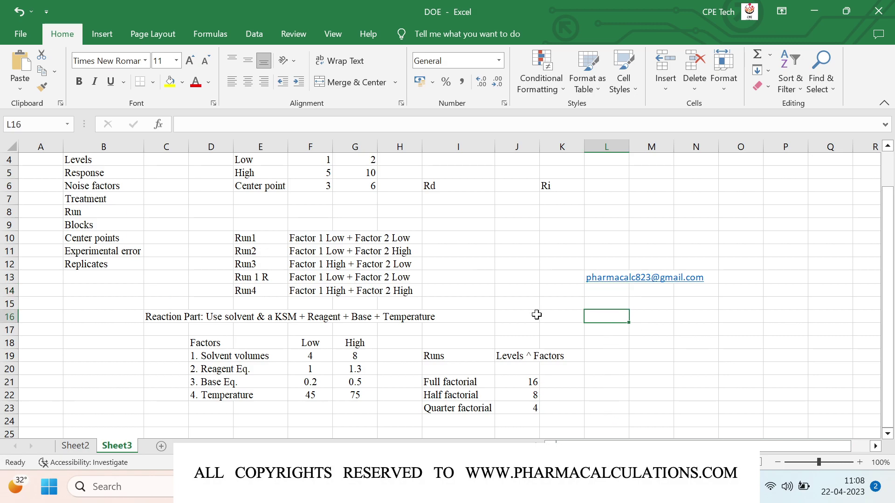
{"action": "key", "text": "alt+Tab"}
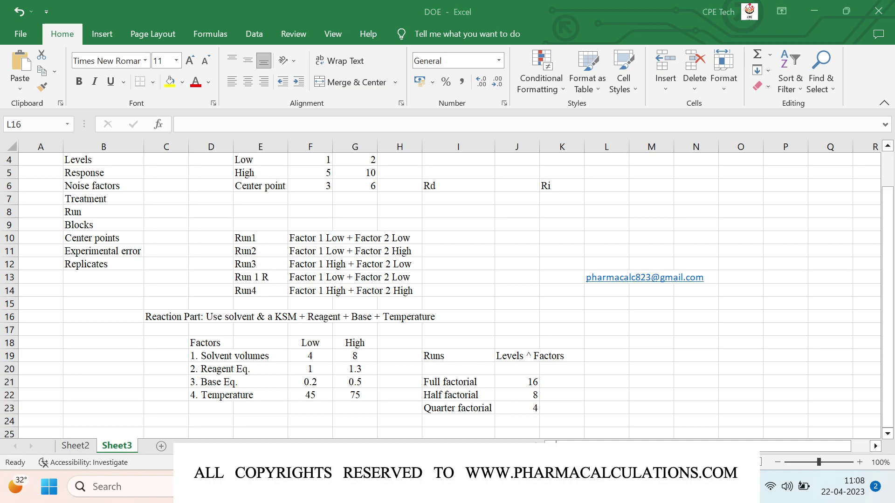
Step: Select Worksheet 2's Solvent Vol. through RS2 columns, names plus ten runs, and copy them
{"action": "left_click", "coordinate": [351, 343]}
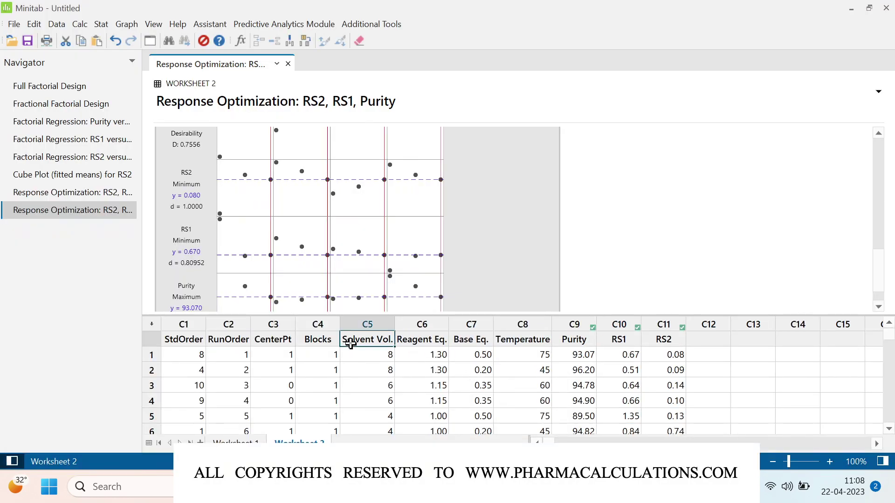
{"action": "key", "text": "shift+Right"}
{"action": "key", "text": "shift+Right"}
{"action": "key", "text": "shift+Right"}
{"action": "key", "text": "shift+Right"}
{"action": "key", "text": "shift+Right"}
{"action": "key", "text": "shift+Right"}
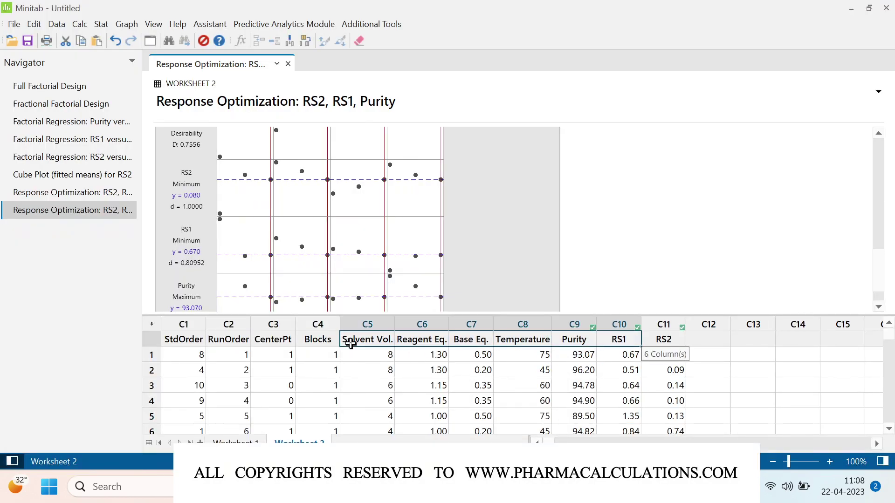
{"action": "key", "text": "shift+Down"}
{"action": "key", "text": "shift+Down"}
{"action": "key", "text": "shift+Down"}
{"action": "key", "text": "shift+Down"}
{"action": "key", "text": "shift+Down"}
{"action": "key", "text": "shift+Down"}
{"action": "key", "text": "shift+Down"}
{"action": "key", "text": "shift+Down"}
{"action": "key", "text": "shift+Down"}
{"action": "key", "text": "shift+Down"}
{"action": "key", "text": "shift+Down"}
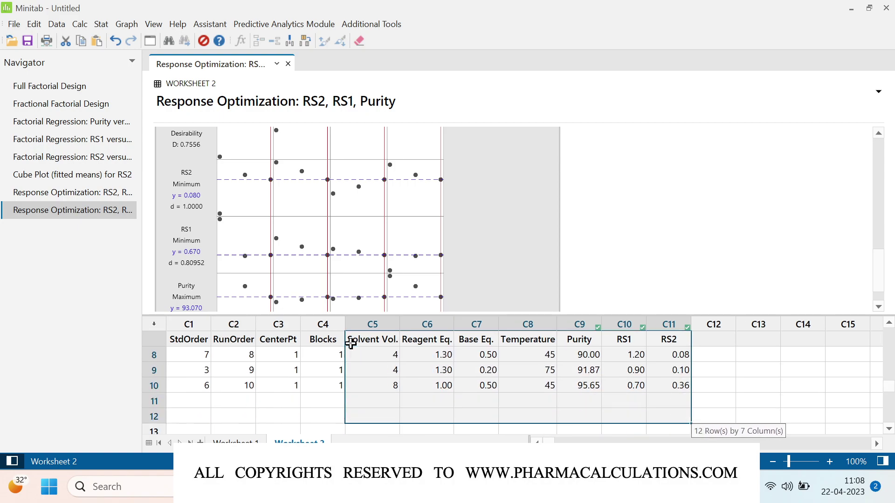
{"action": "key", "text": "shift+Up"}
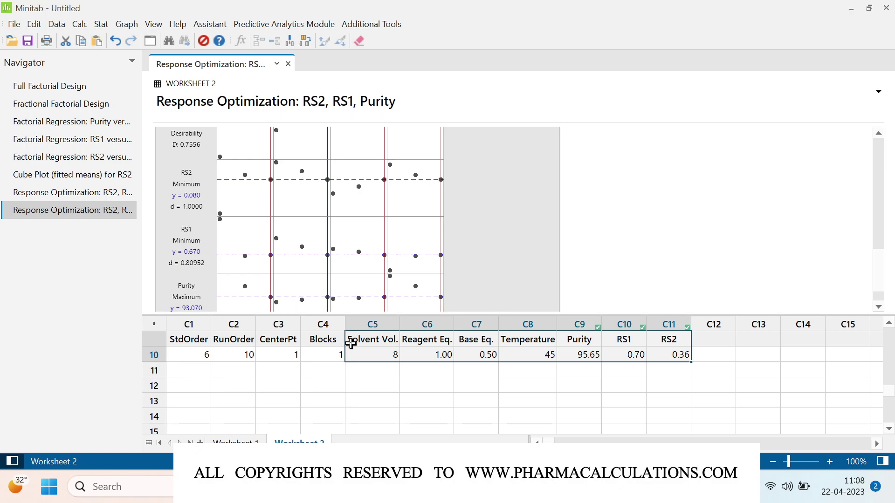
{"action": "key", "text": "alt+Tab"}
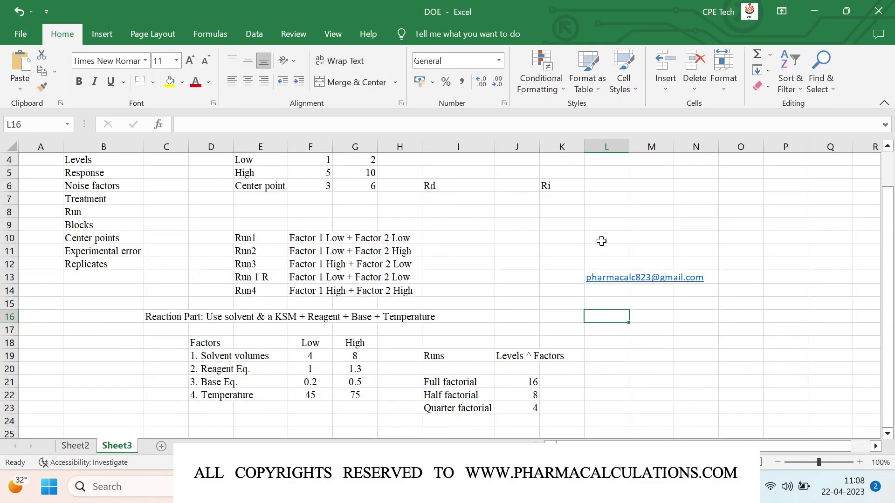
Step: Paste the copied Minitab design data into Sheet3 starting at cell M19
{"action": "scroll", "coordinate": [652, 263], "scroll_direction": "up", "scroll_amount": 1}
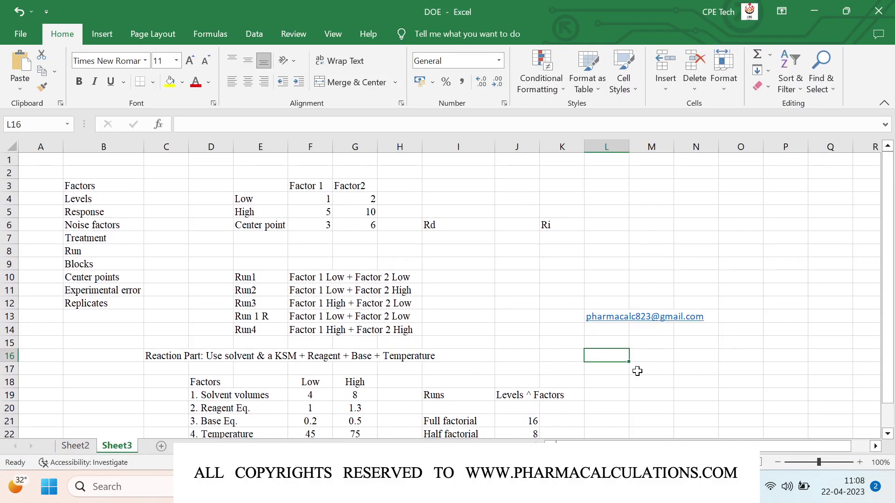
{"action": "left_click", "coordinate": [643, 392]}
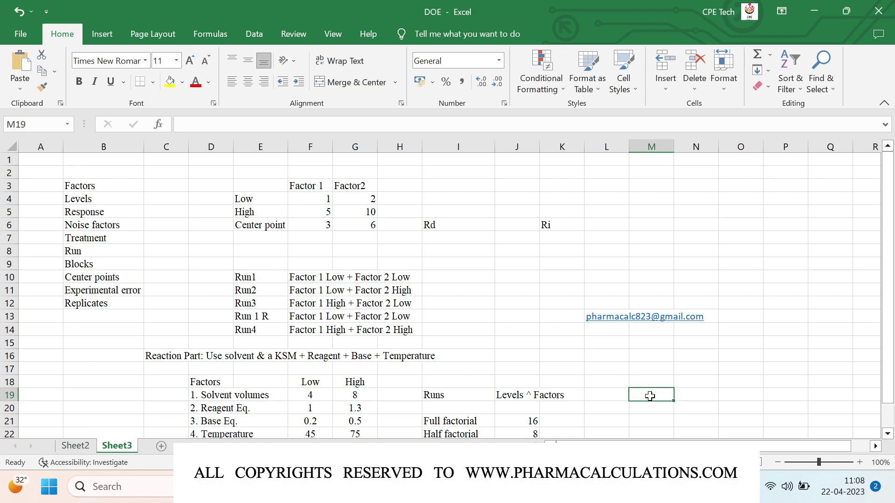
{"action": "key", "text": "ctrl+v"}
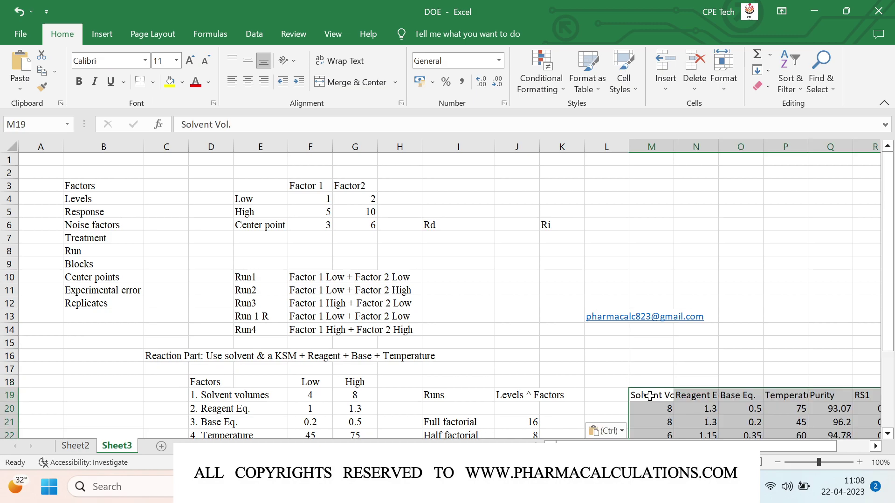
Step: Set the pasted table's font to Times New Roman, then select cells E6 and L6
{"action": "left_click", "coordinate": [120, 63]}
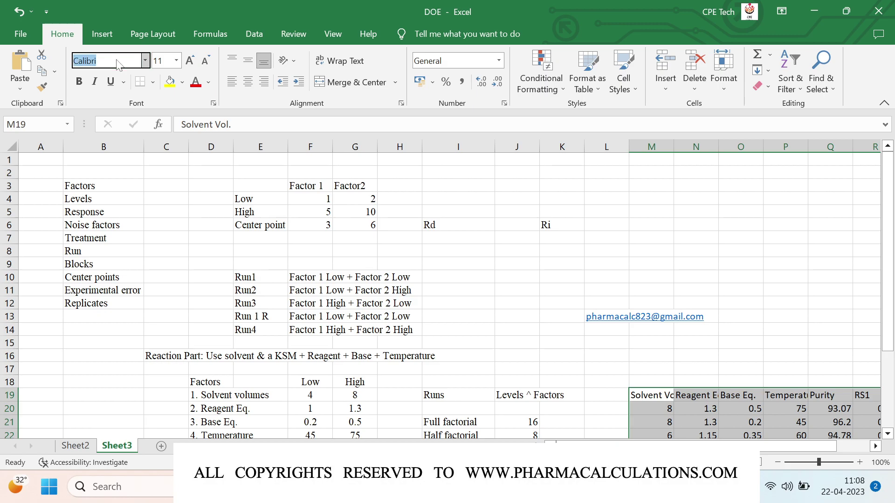
{"action": "type", "text": "Times"}
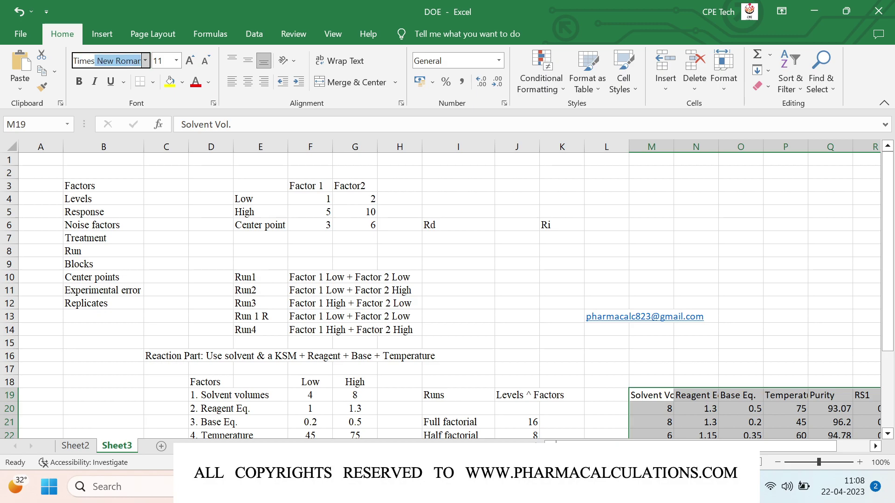
{"action": "key", "text": "Return"}
{"action": "left_click", "coordinate": [240, 226]}
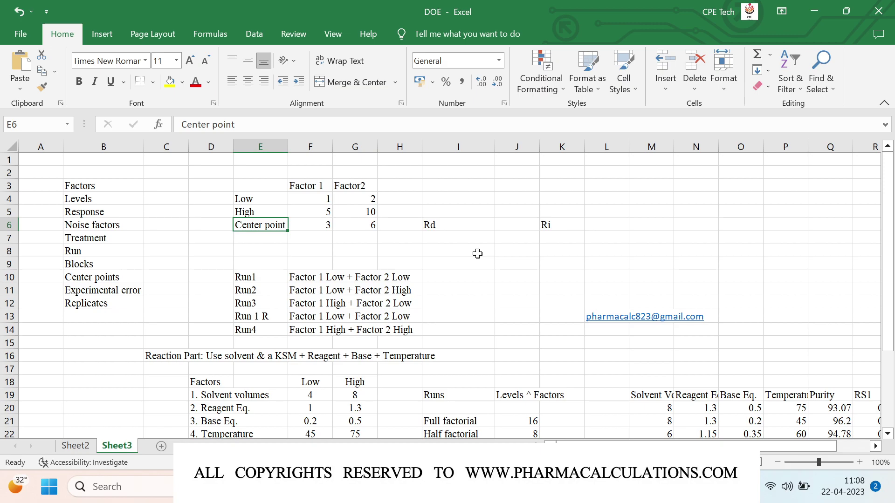
{"action": "left_click", "coordinate": [612, 226]}
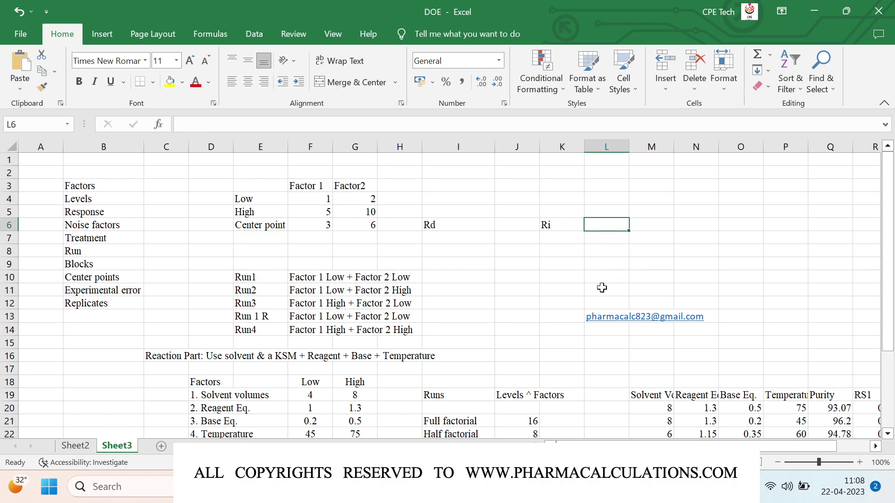